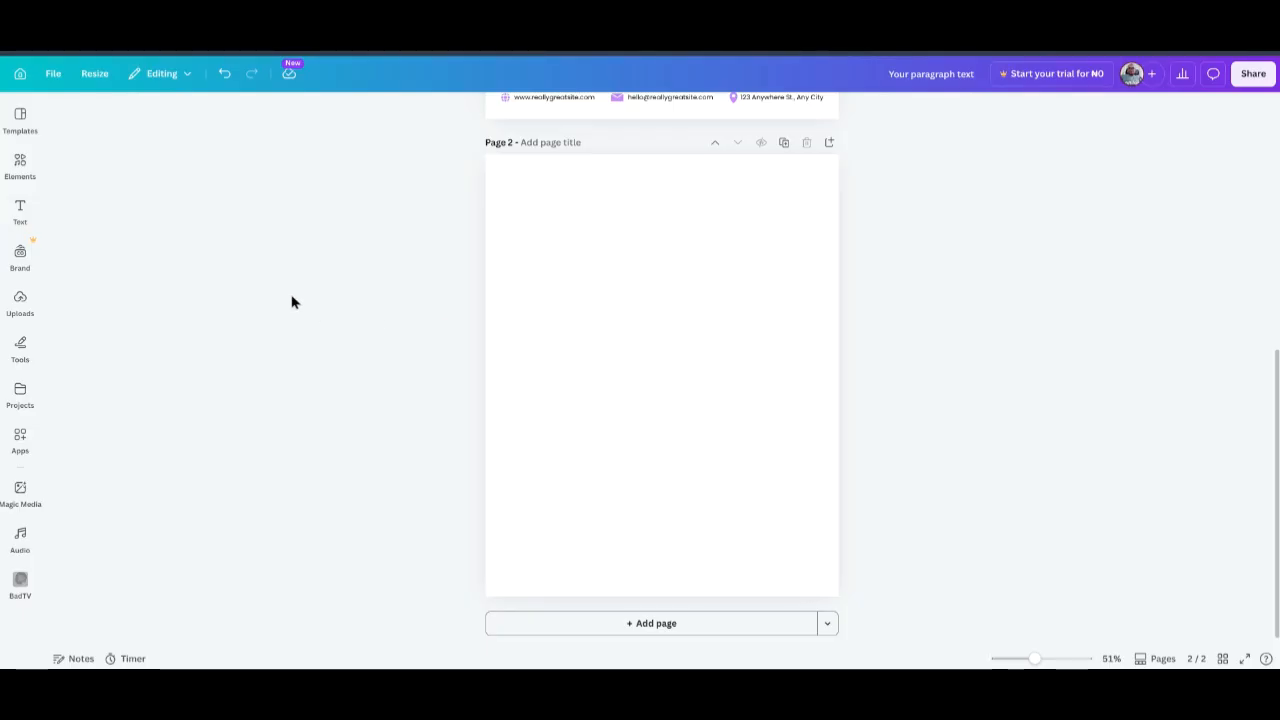
Open the Elements library in the sidebar beside blank page 2.
left_click(22, 166)
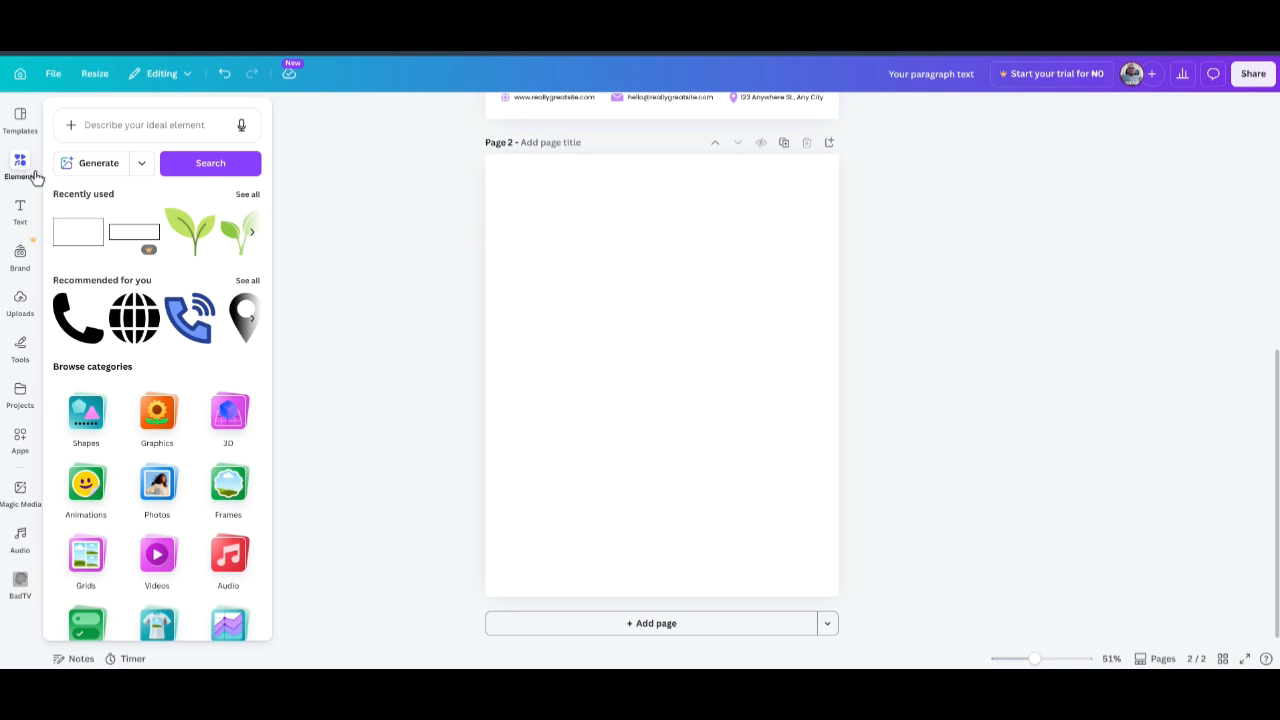
Reopen Elements, browse its categories, and put the cursor in the 'Describe your ideal element' search box.
left_click(276, 370)
left_click(20, 168)
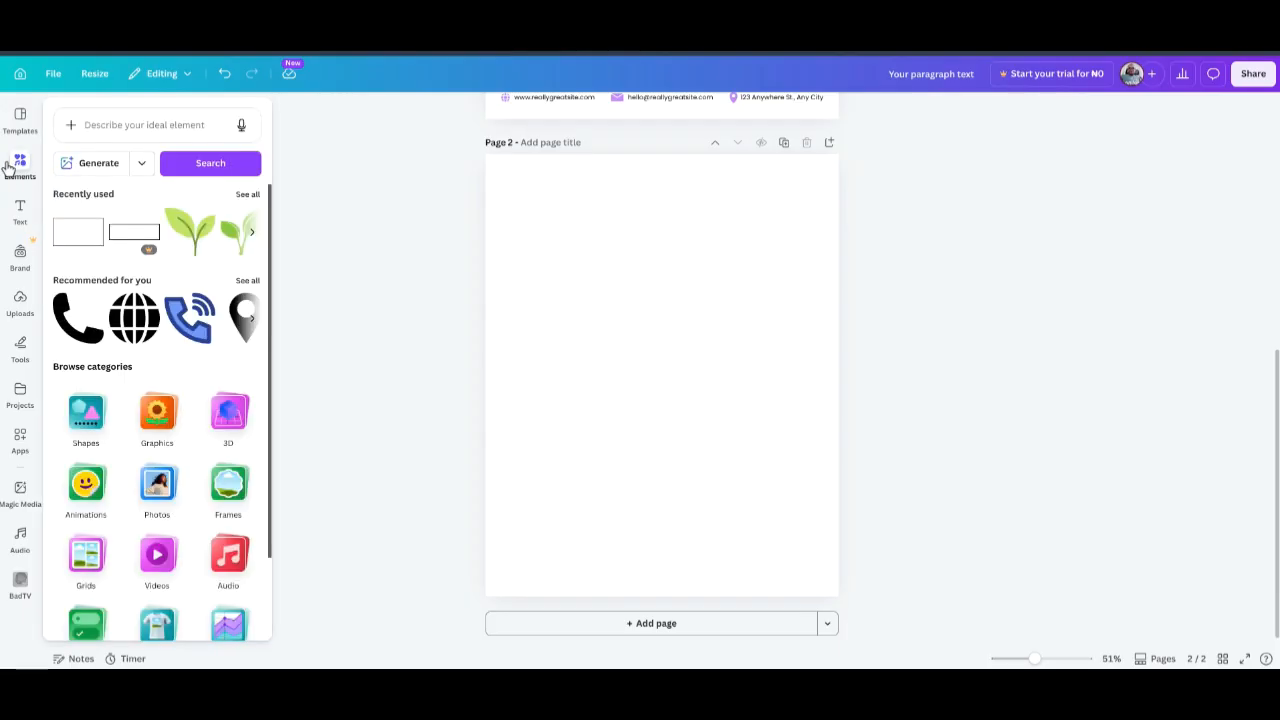
scroll(157, 550, "down", 2)
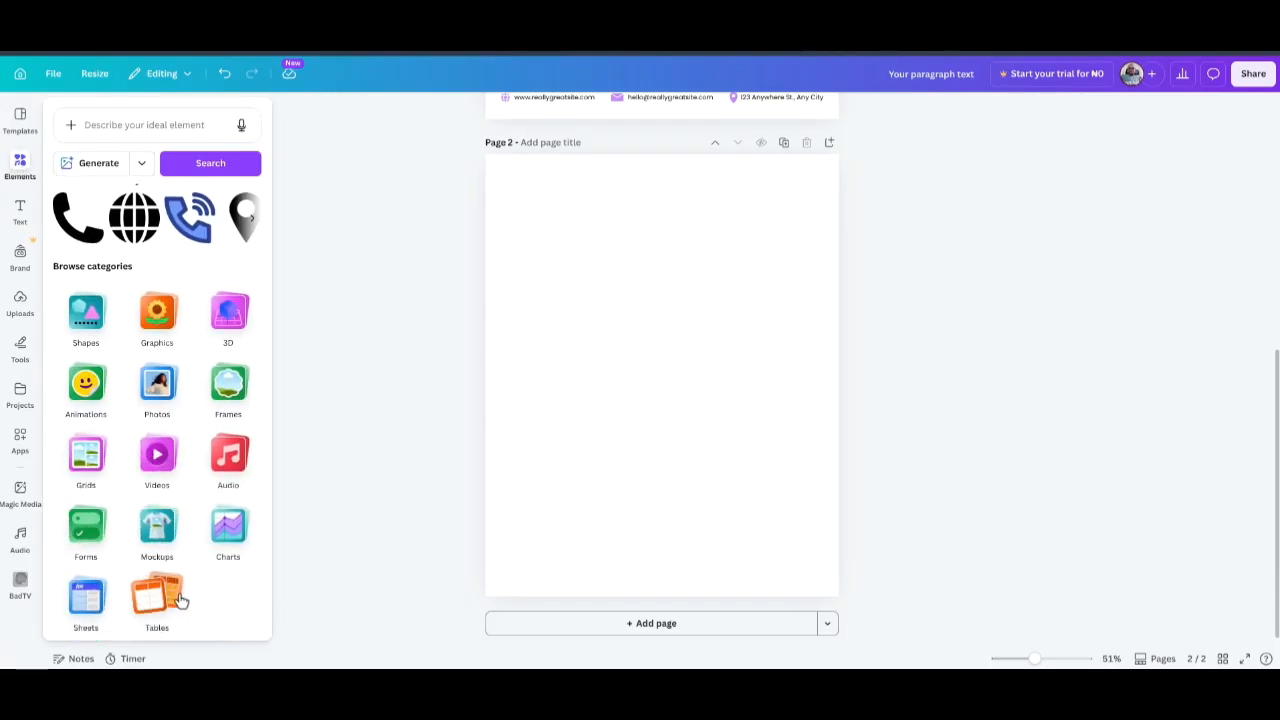
scroll(220, 430, "up", 1)
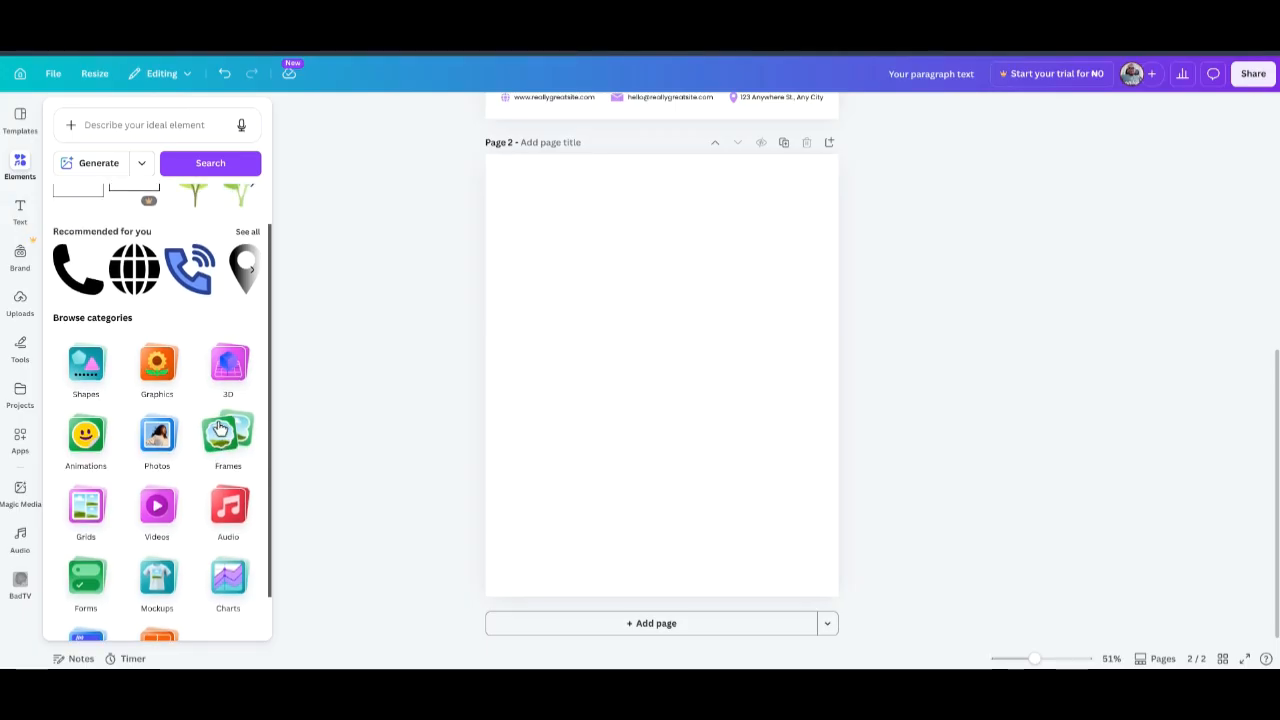
scroll(188, 350, "up", 1)
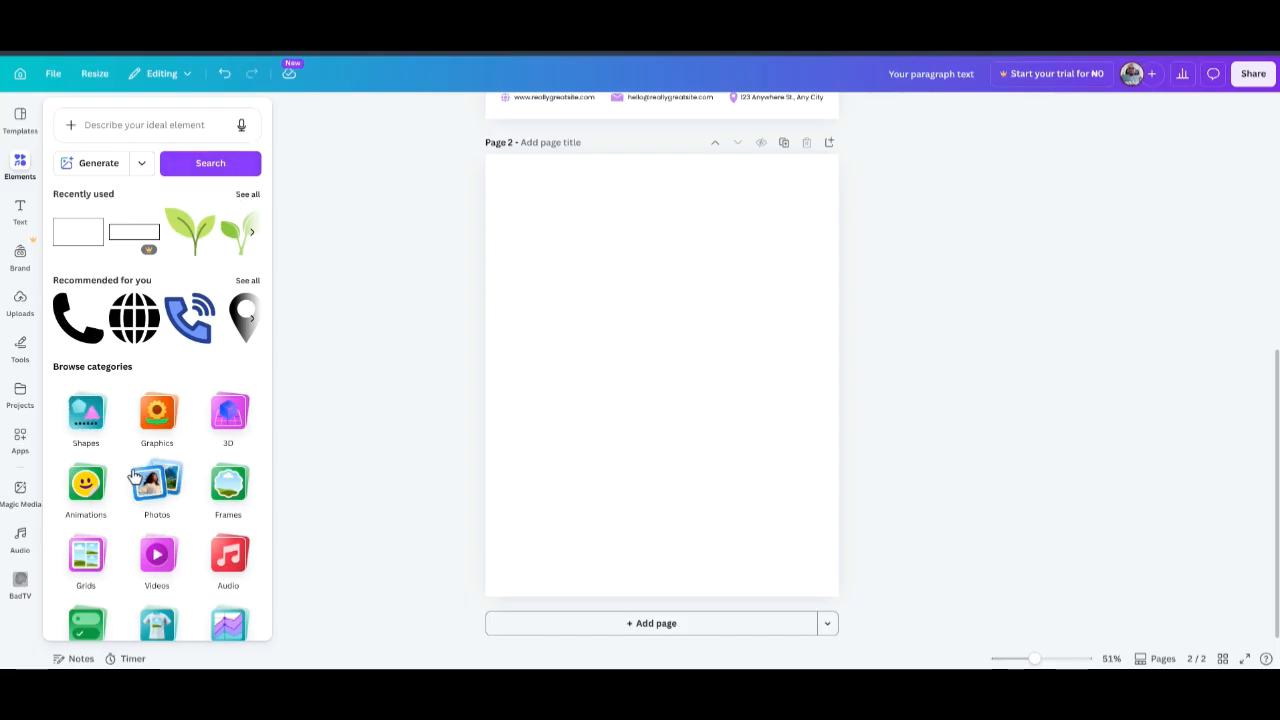
scroll(135, 478, "down", 2)
scroll(135, 478, "up", 2)
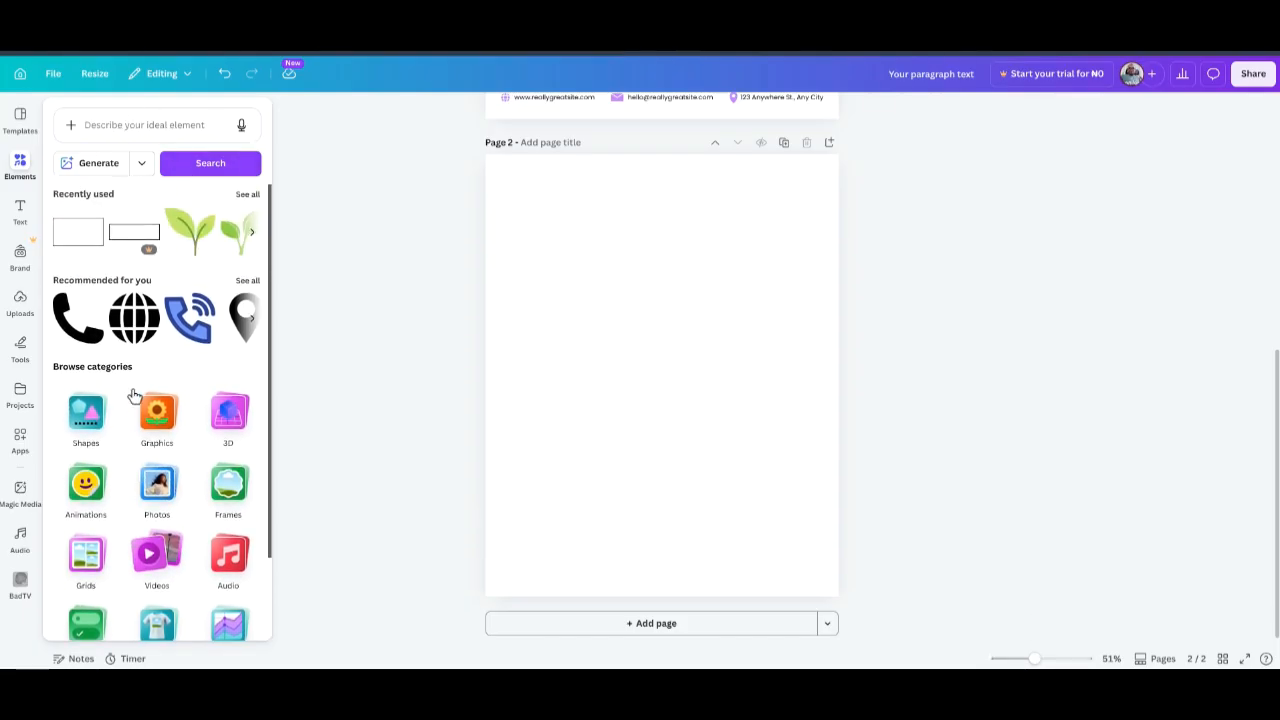
left_click(139, 124)
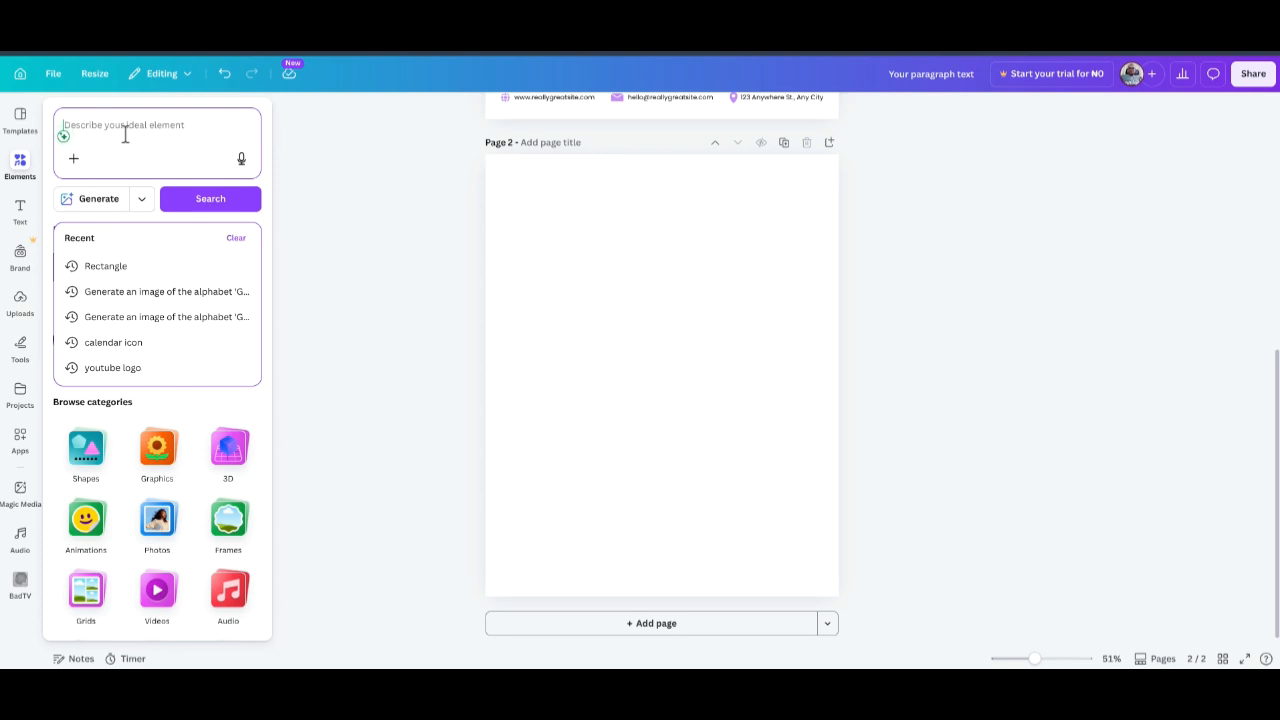
Search Elements for 'Phone icon' and show all graphic results.
type("Phone")
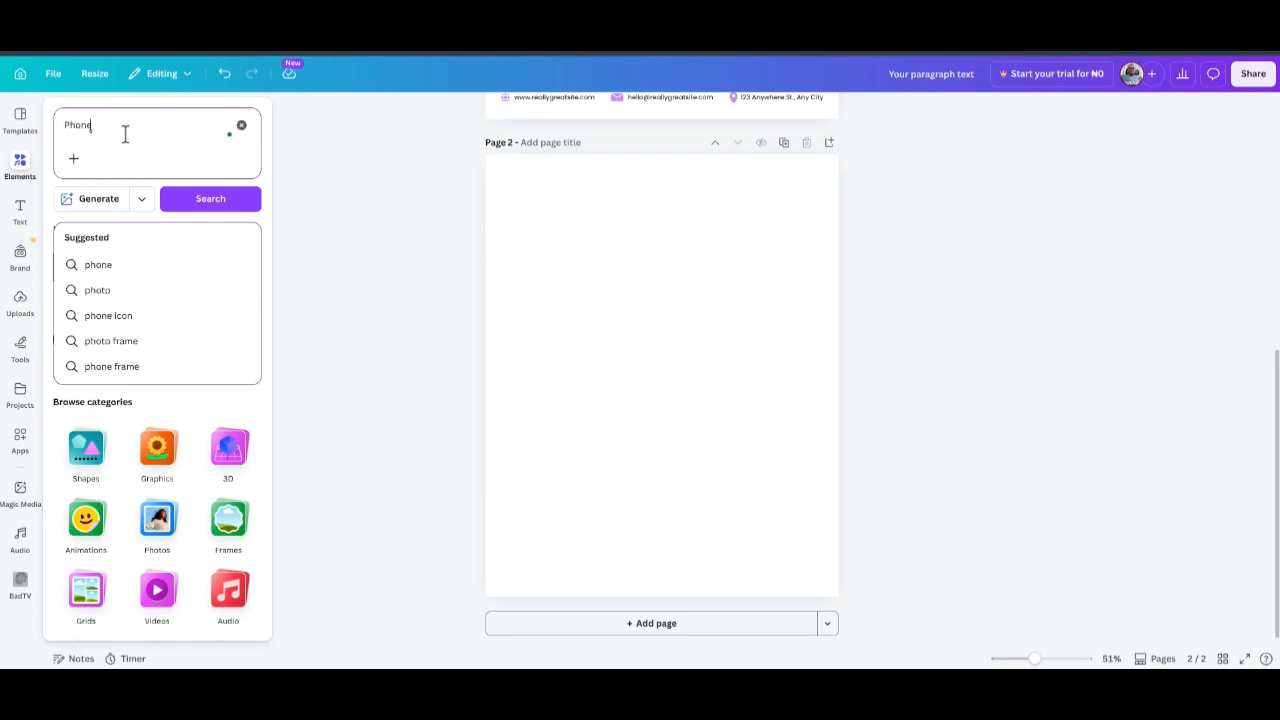
type(" icon")
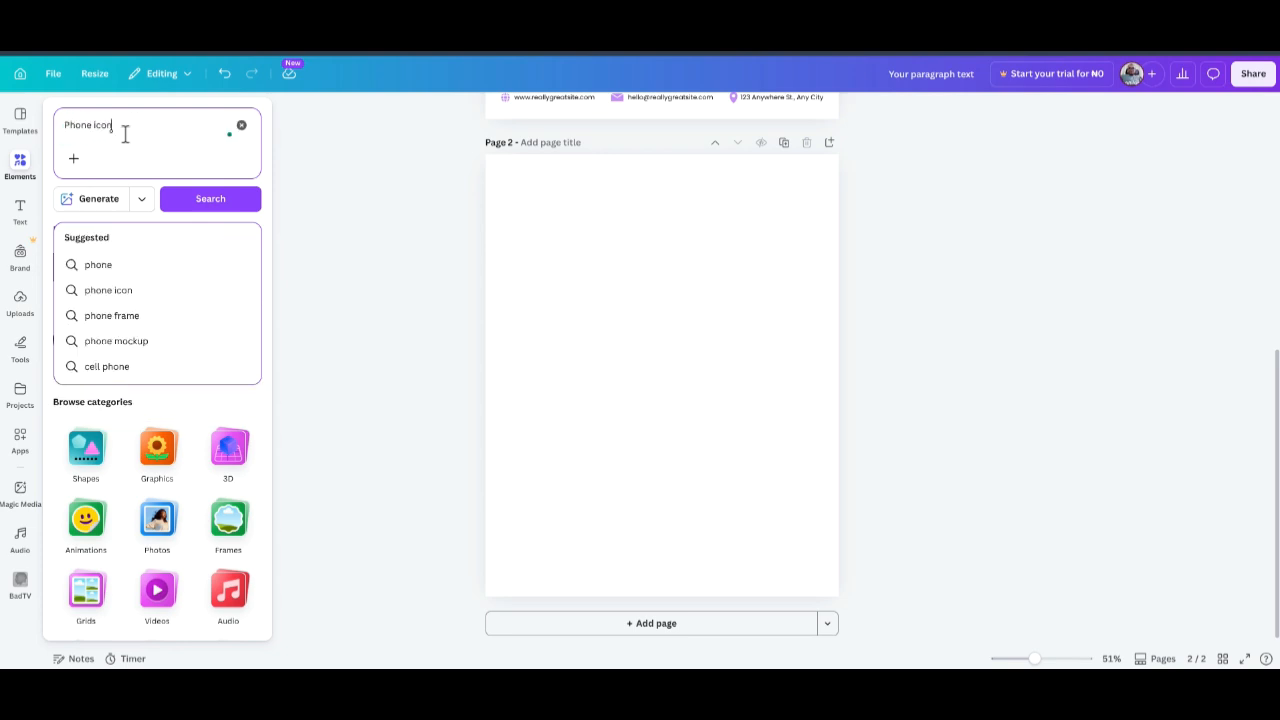
key("Escape")
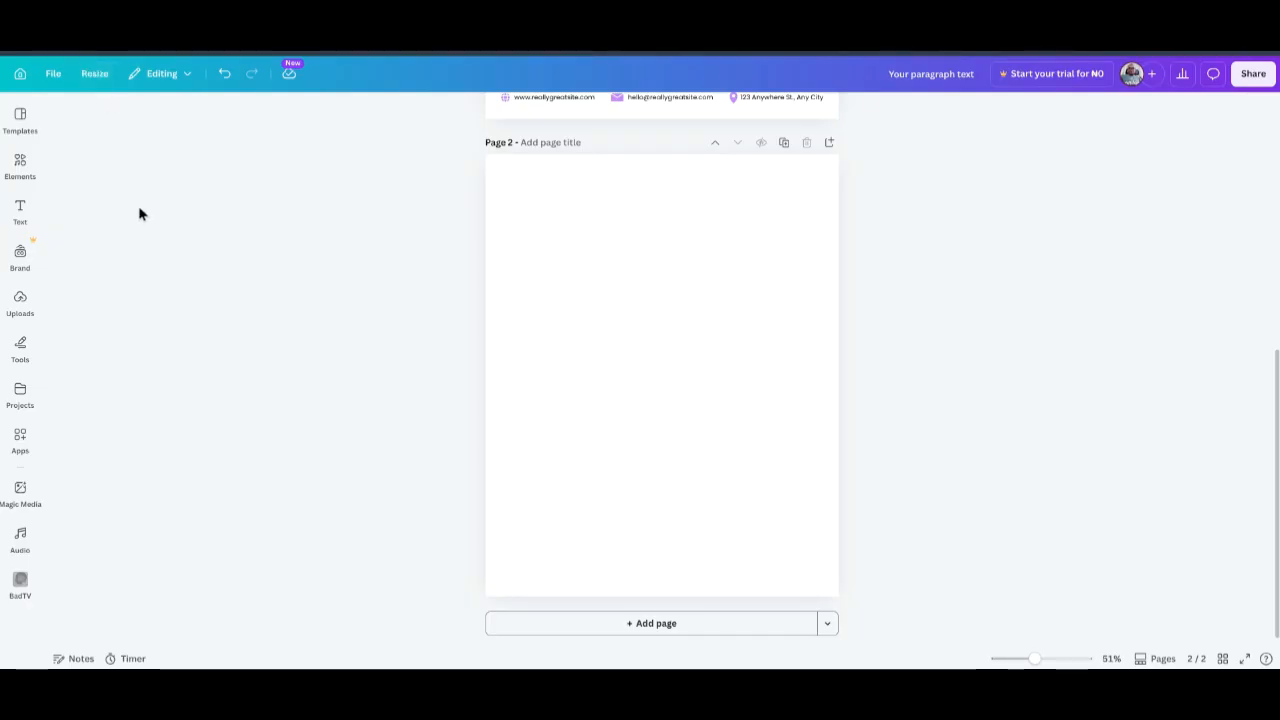
left_click(18, 164)
left_click(150, 136)
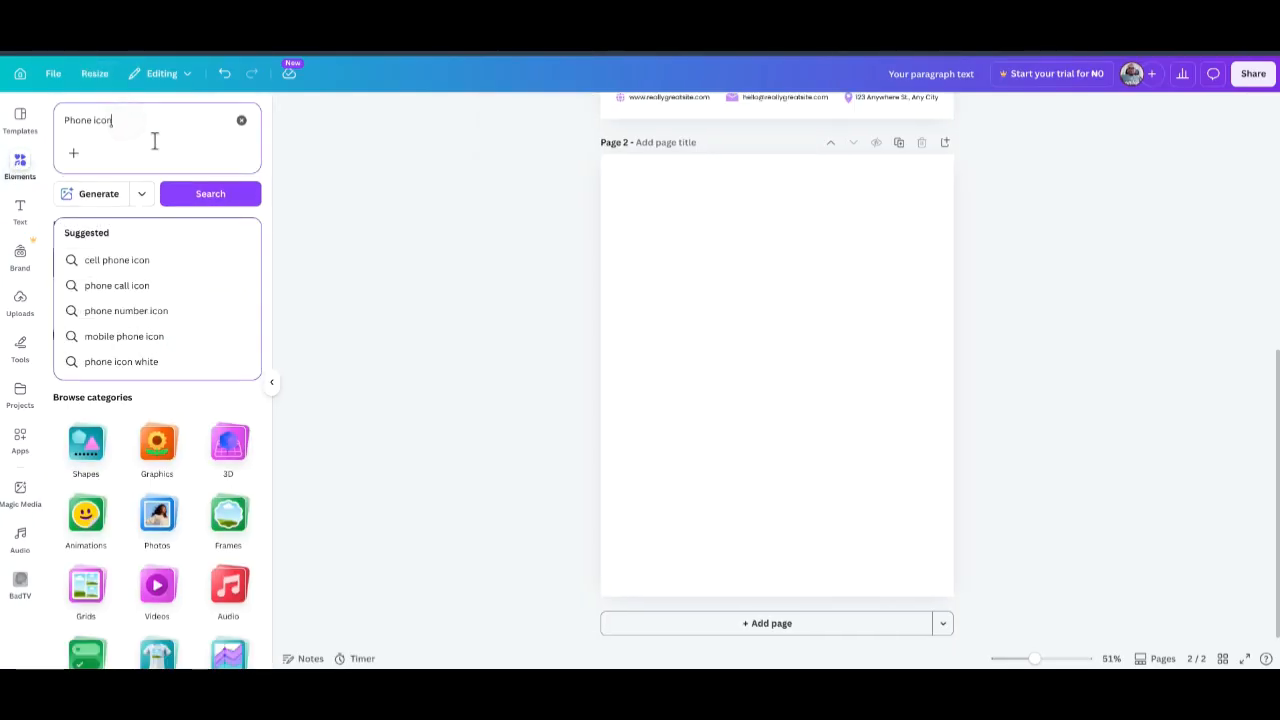
left_click(205, 193)
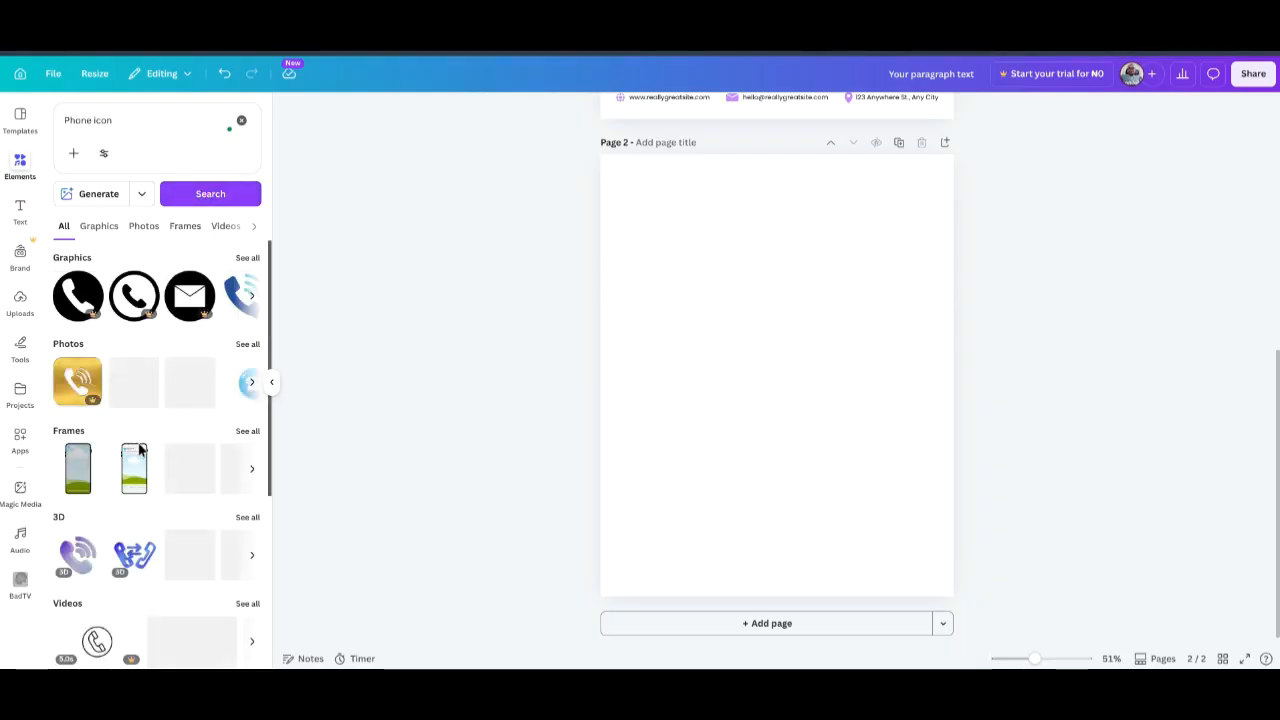
left_click(248, 259)
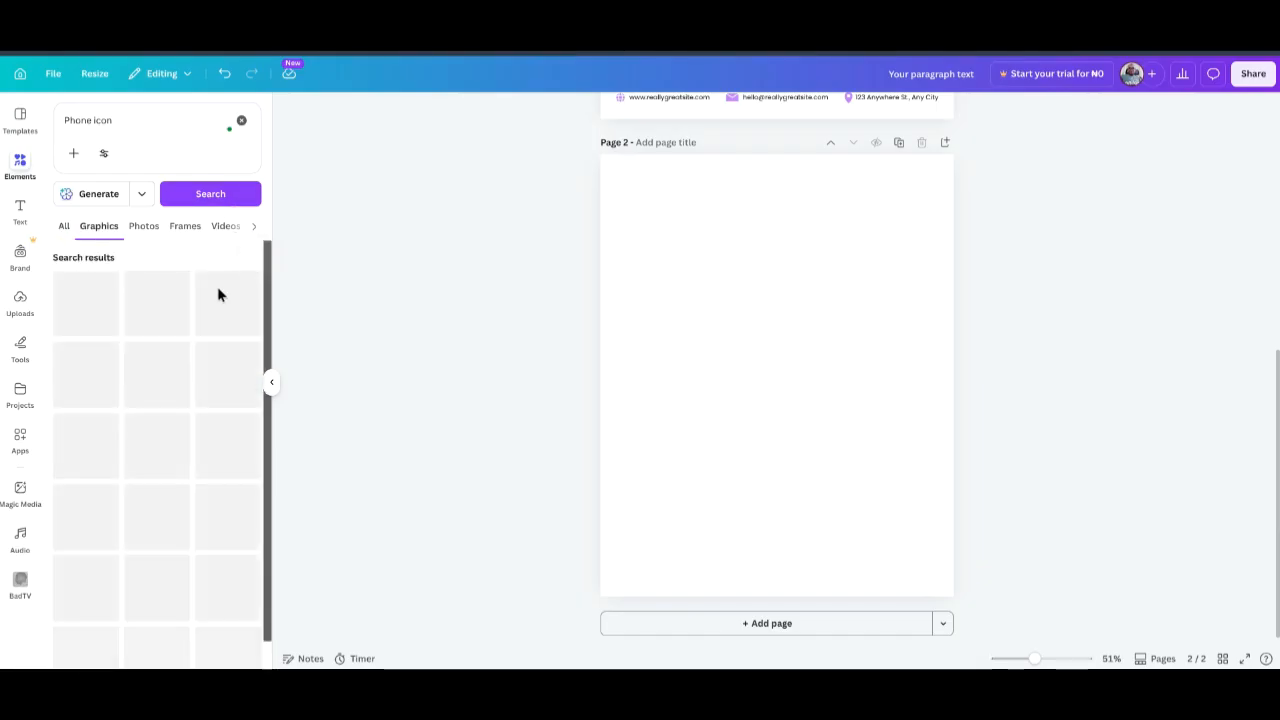
Add a black phone graphic and shrink it to a small icon near page 2's bottom-left.
scroll(125, 430, "down", 1)
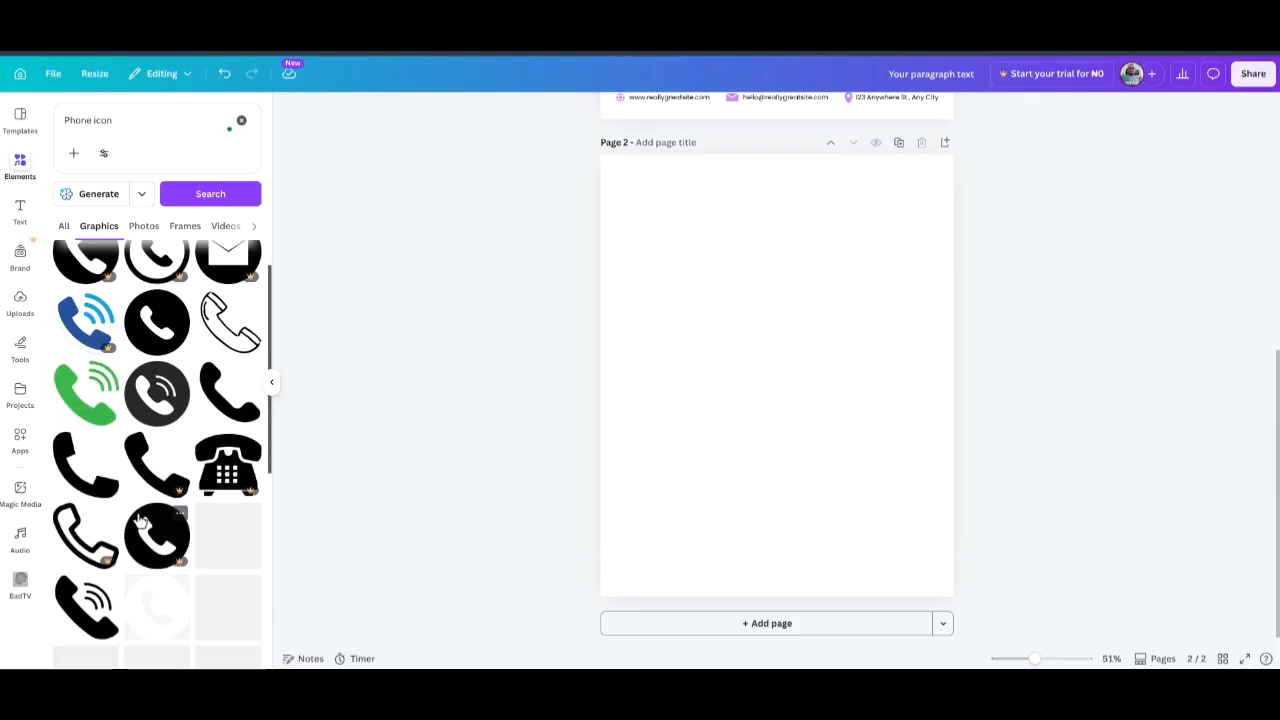
scroll(131, 495, "up", 1)
scroll(131, 495, "down", 10)
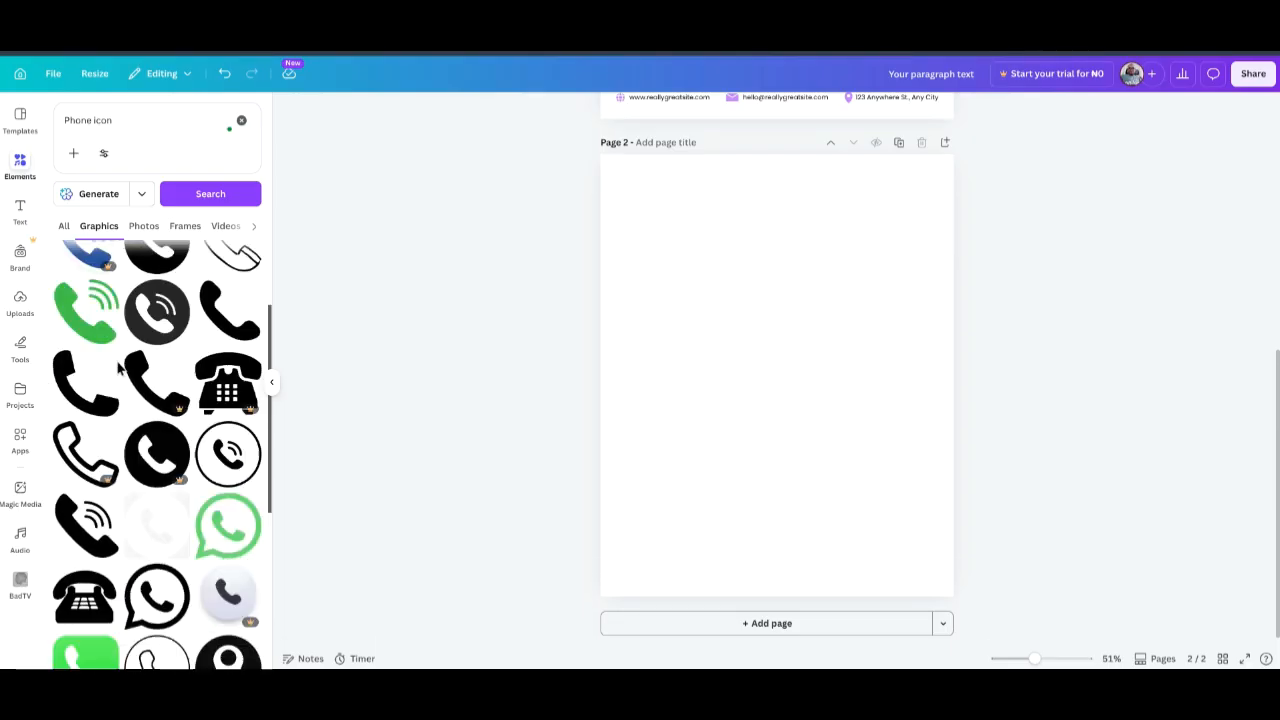
scroll(110, 398, "down", 2)
scroll(109, 400, "up", 10)
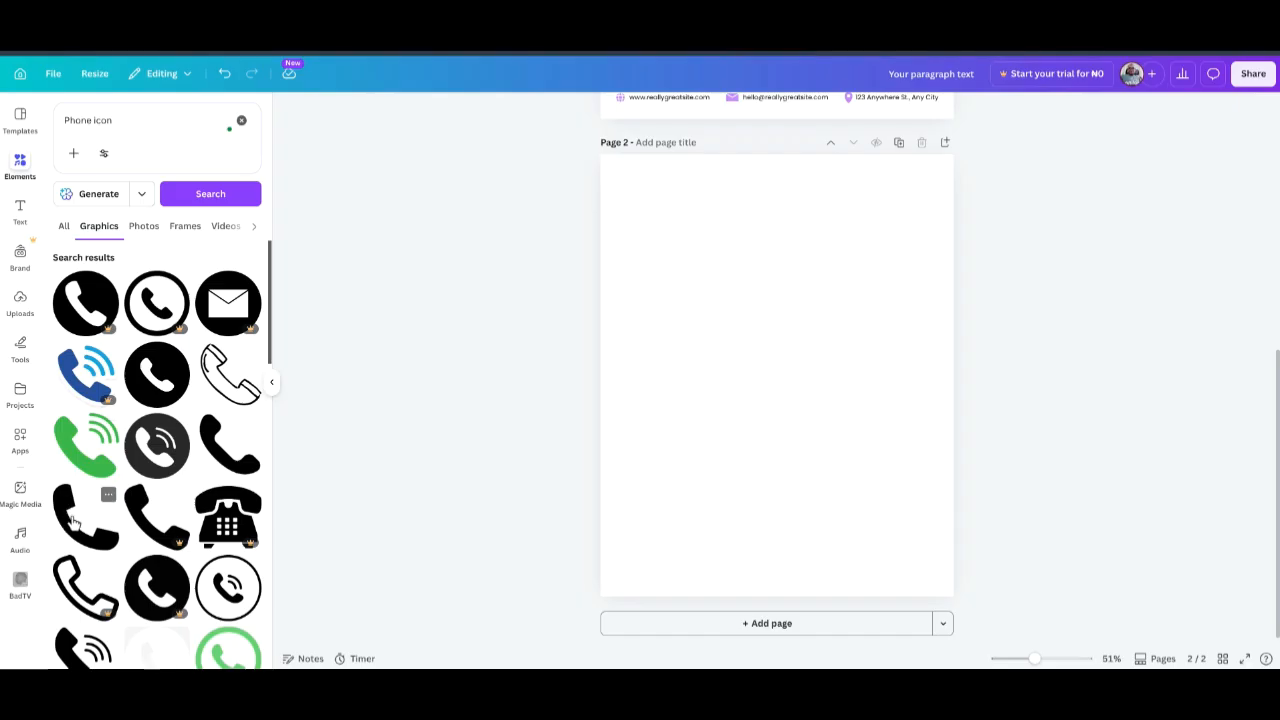
scroll(72, 522, "down", 1)
scroll(180, 400, "up", 1)
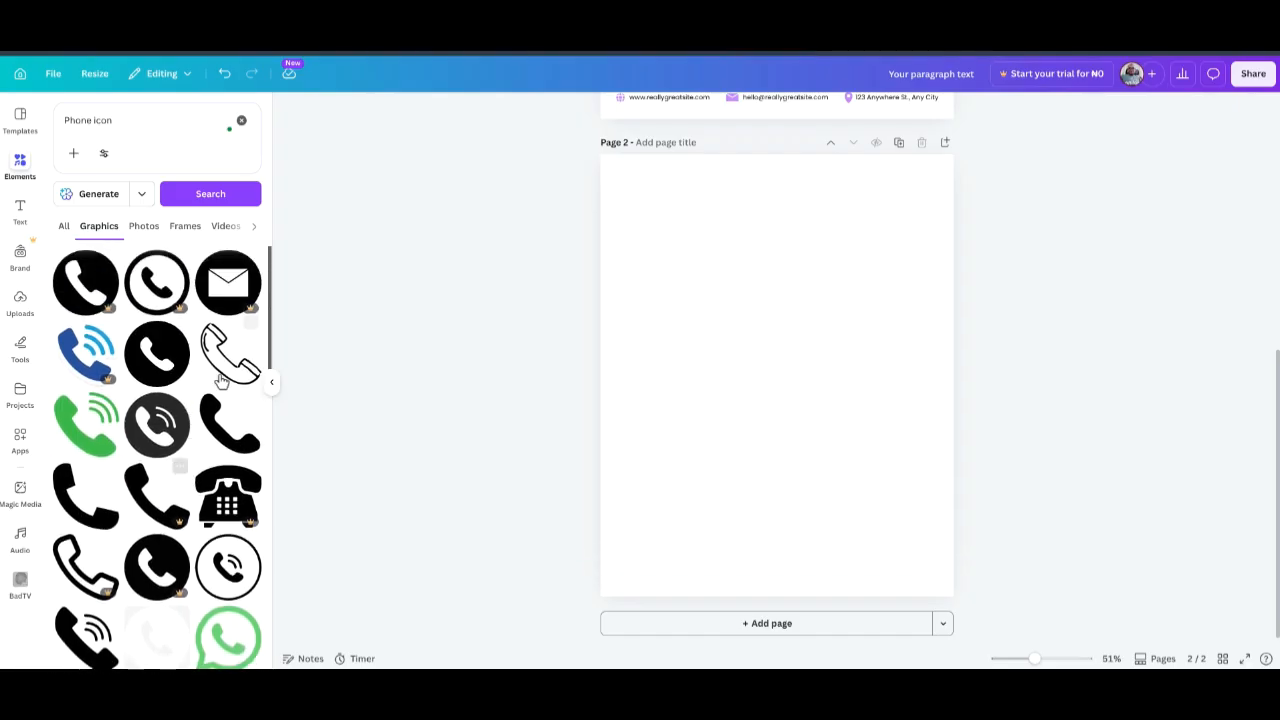
left_click(218, 425)
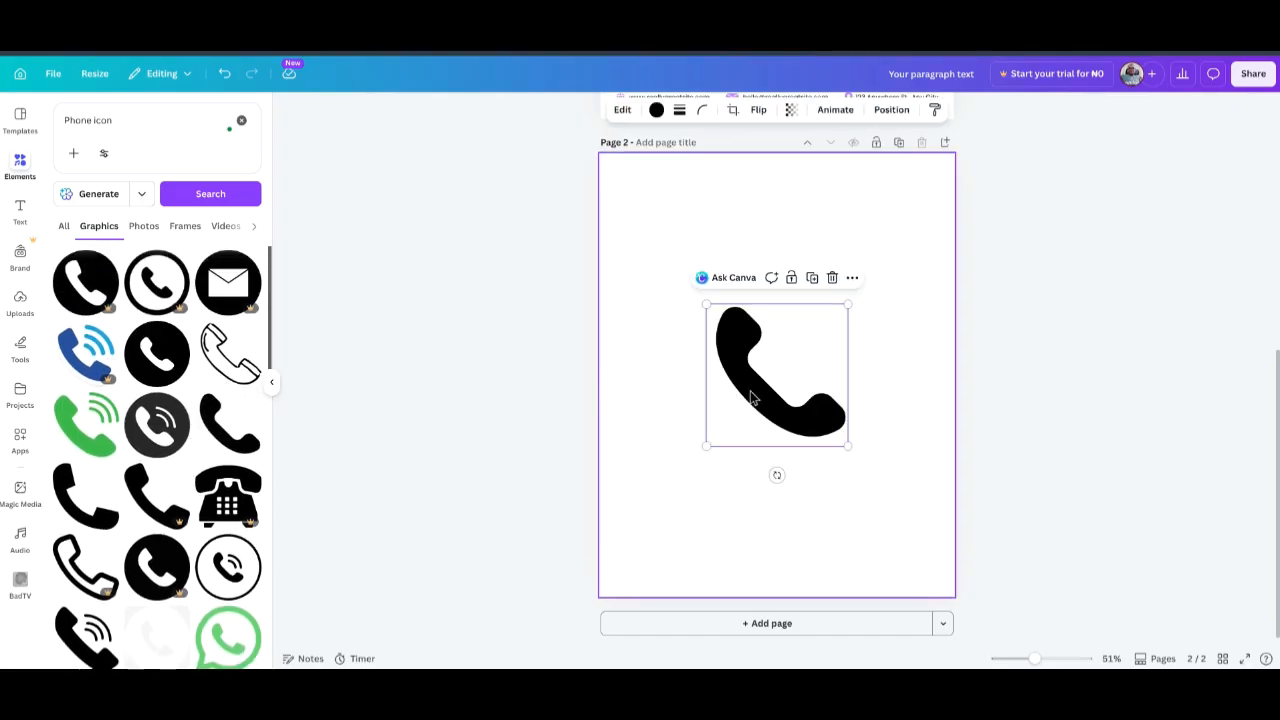
left_click_drag(847, 445, 625, 557)
Add a text box with the phone number and place it beside the phone icon.
left_click(1146, 442)
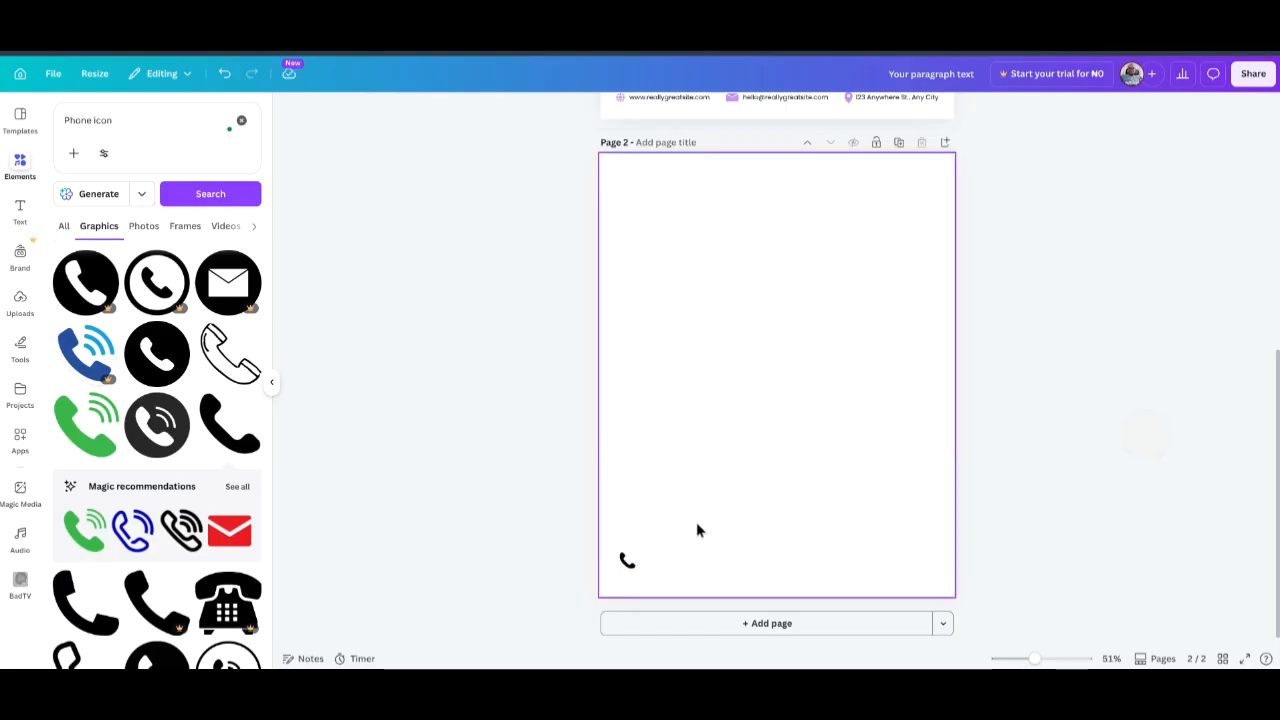
left_click(19, 210)
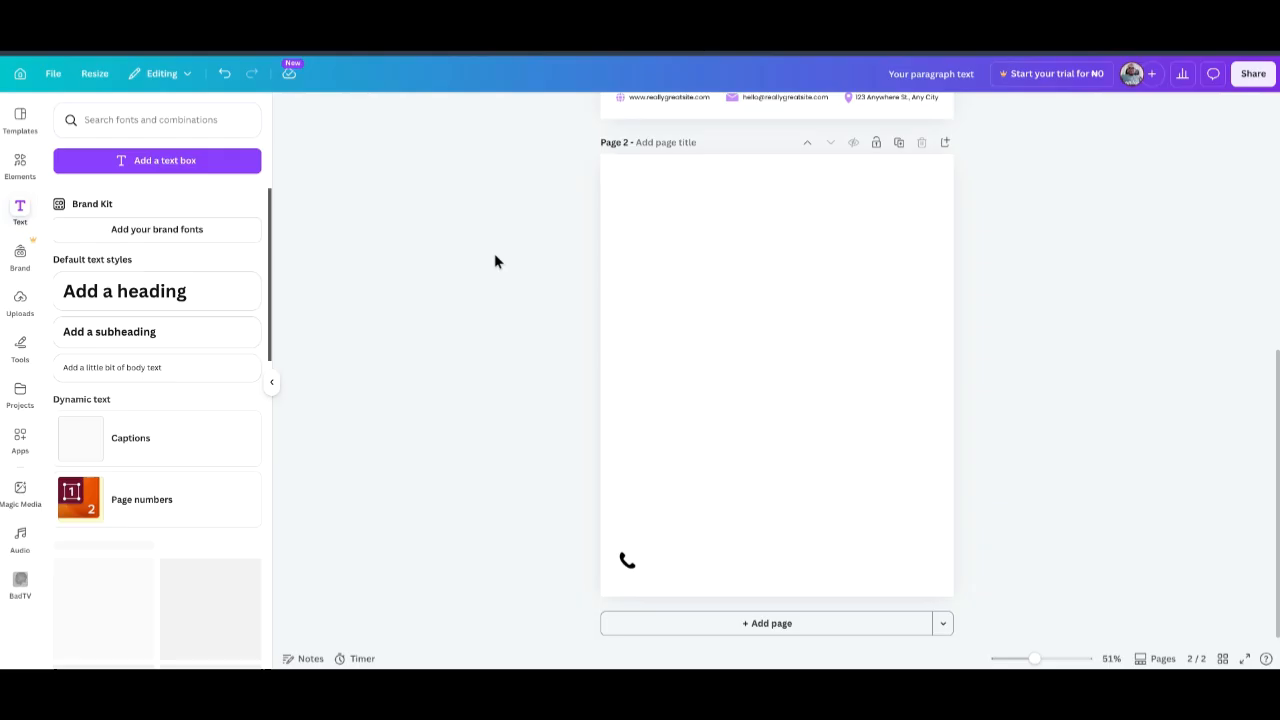
left_click(171, 160)
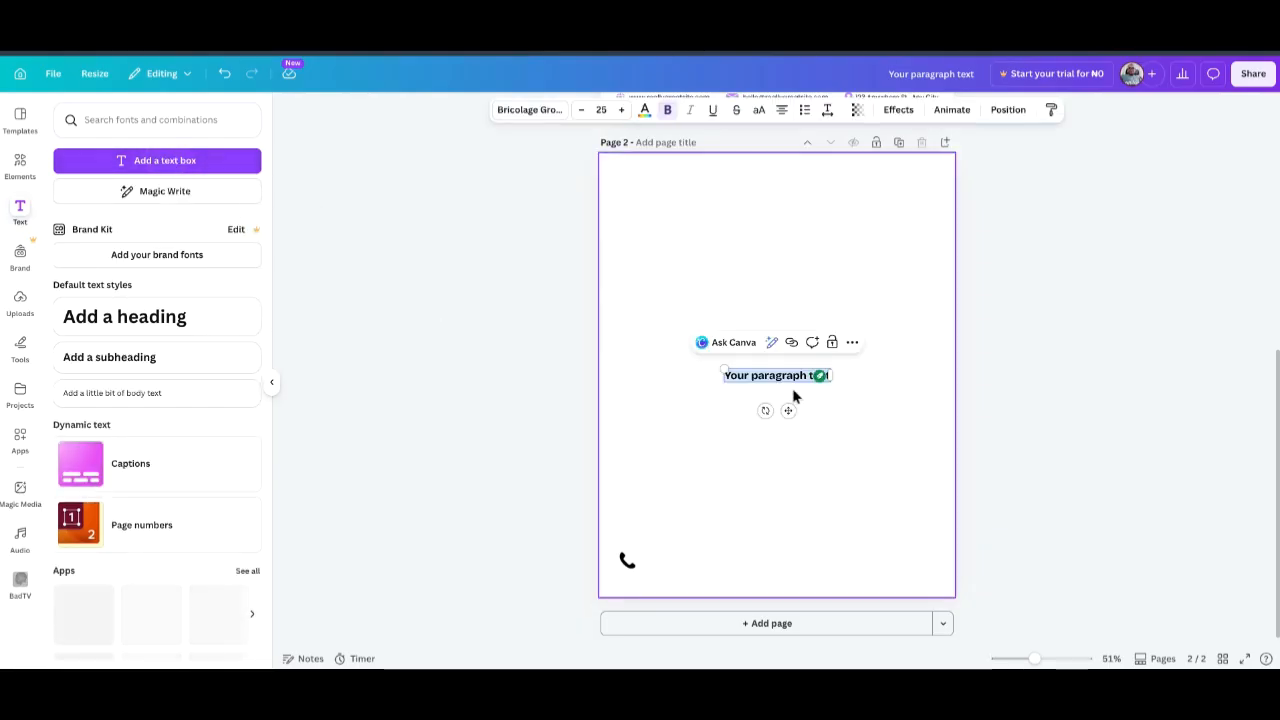
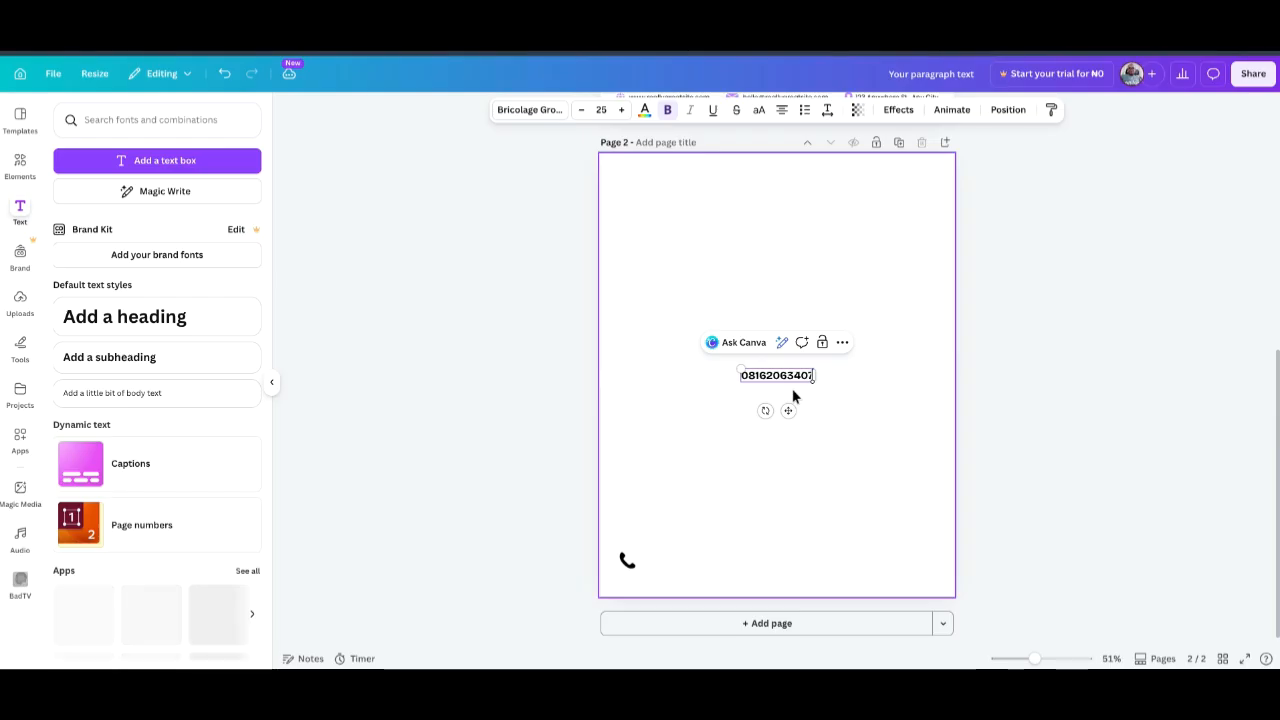
left_click(1192, 255)
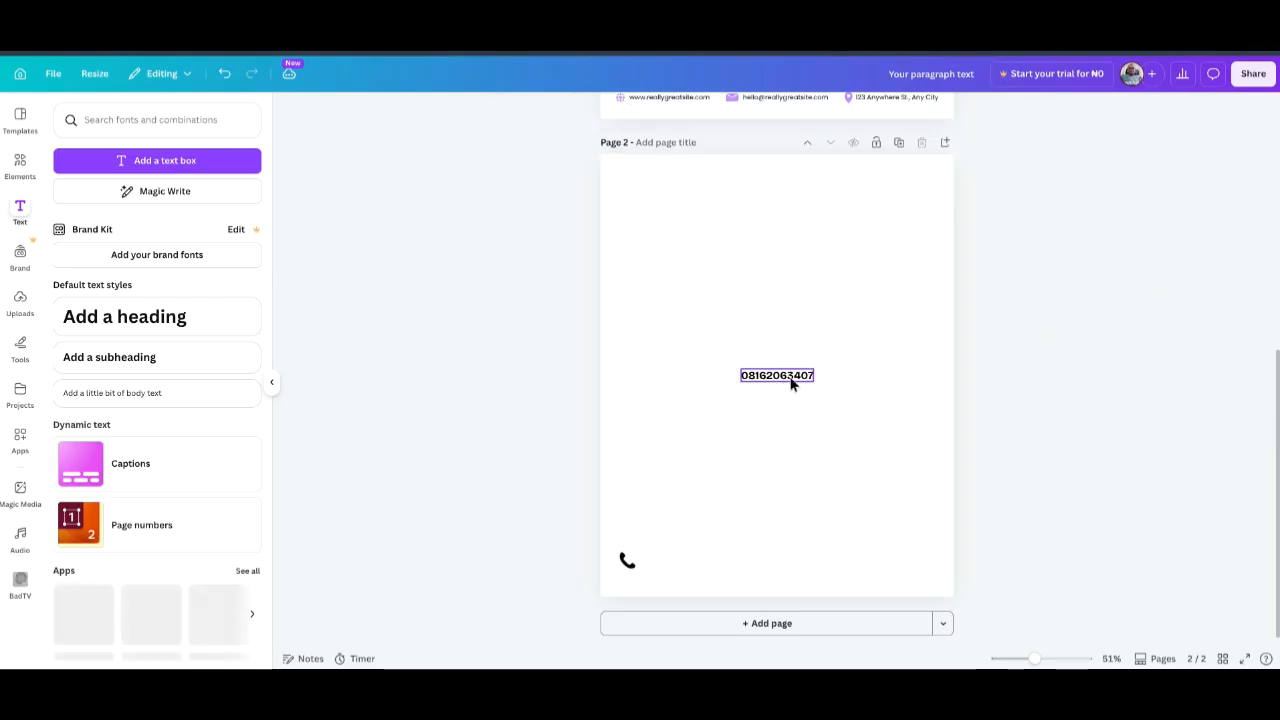
left_click_drag(779, 385, 677, 561)
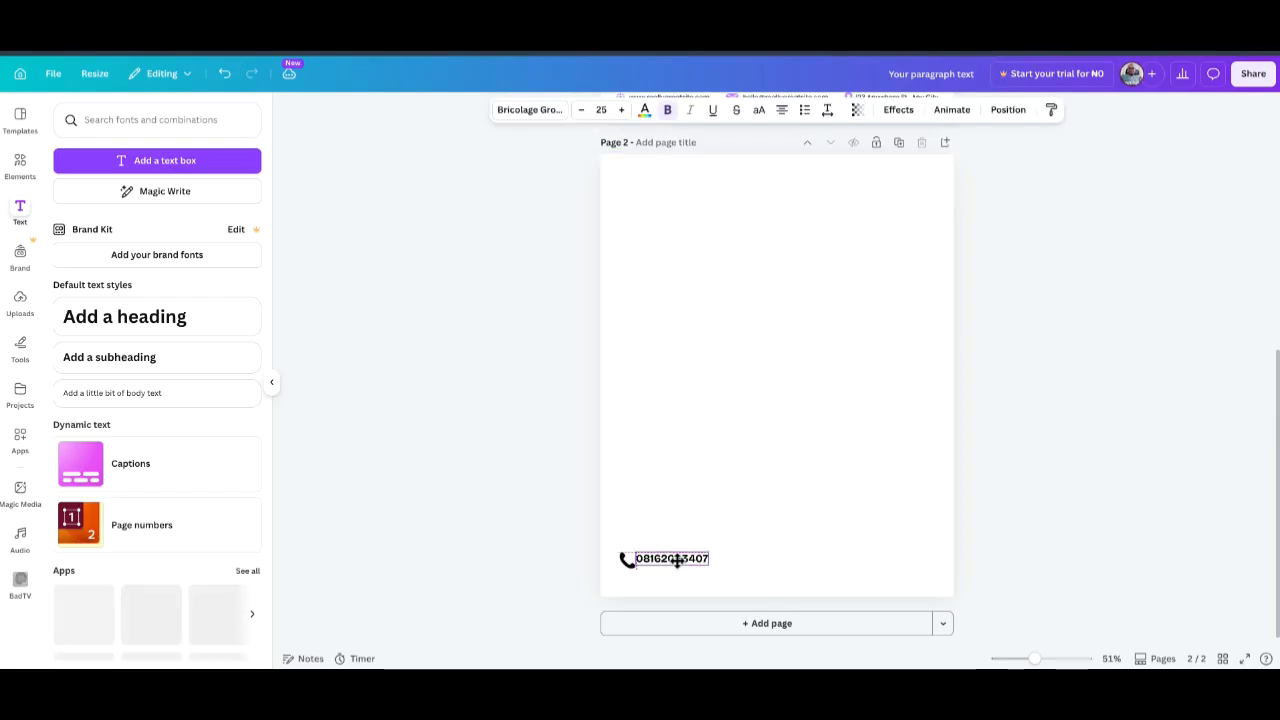
left_click(1046, 446)
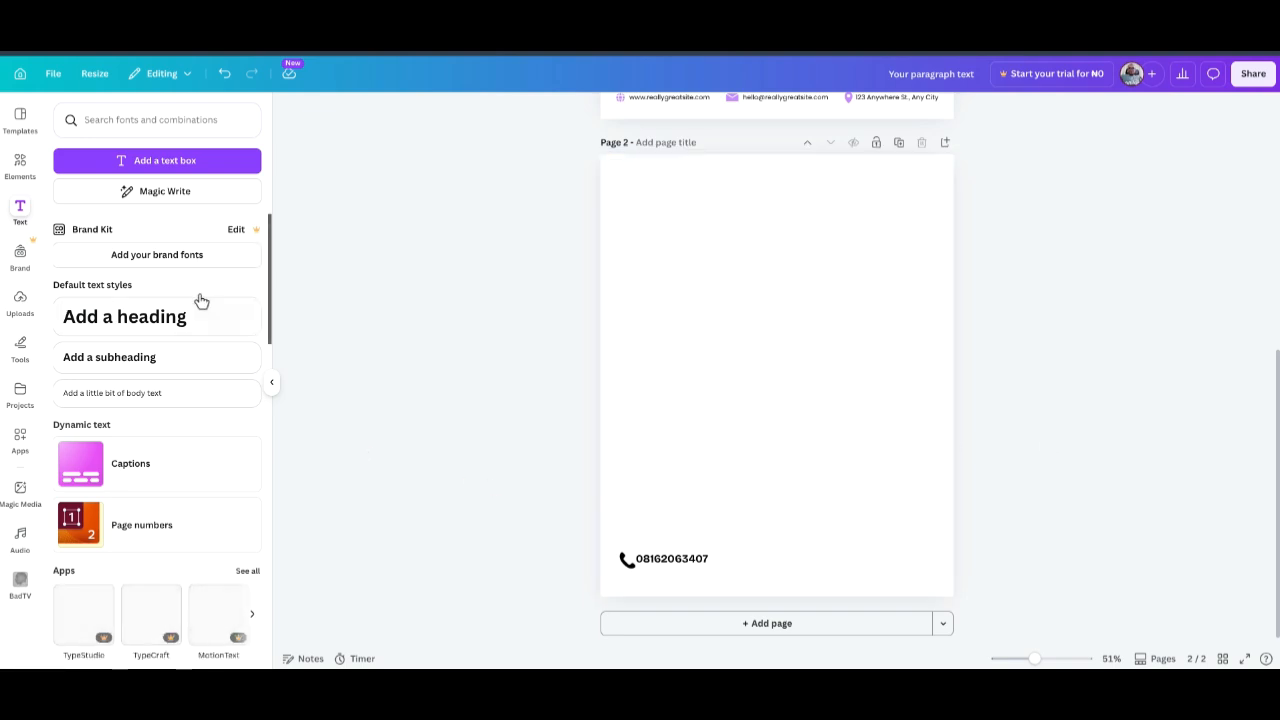
left_click(20, 165)
Search Elements for 'Rectangle' and place the teal rounded rectangle over the phone number.
left_click(131, 120)
left_click_drag(131, 120, 27, 130)
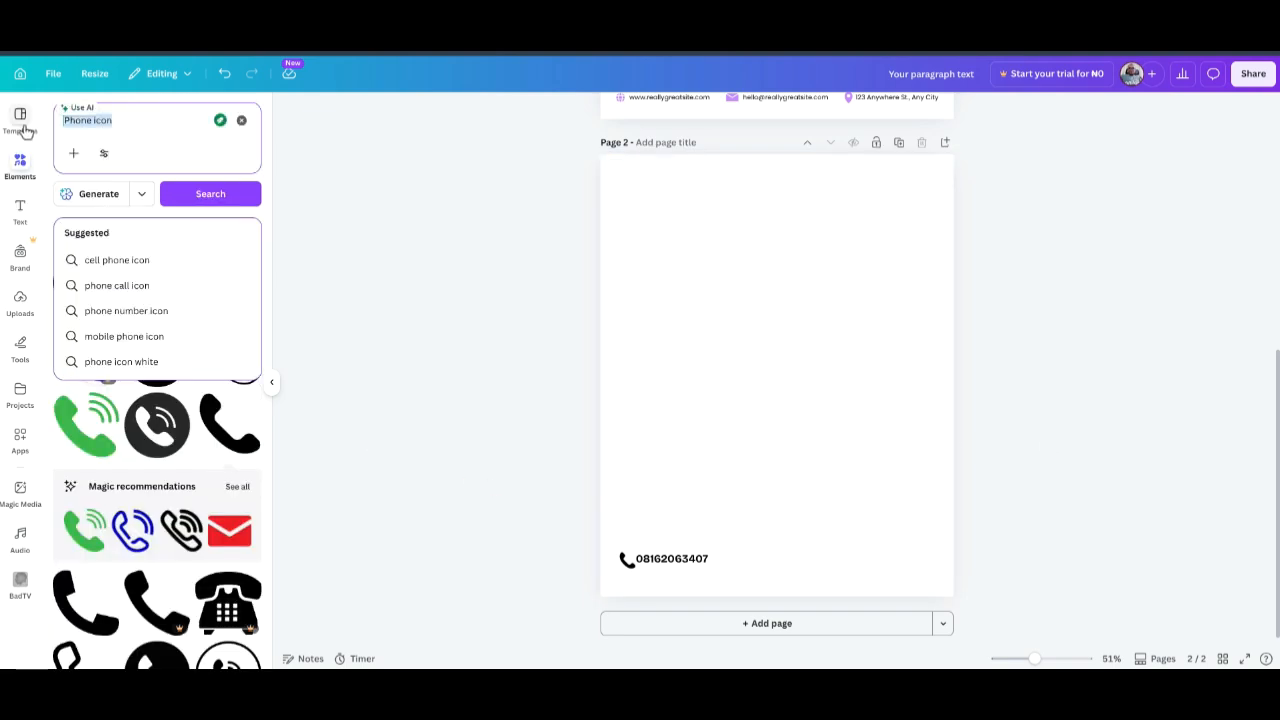
type("Rect")
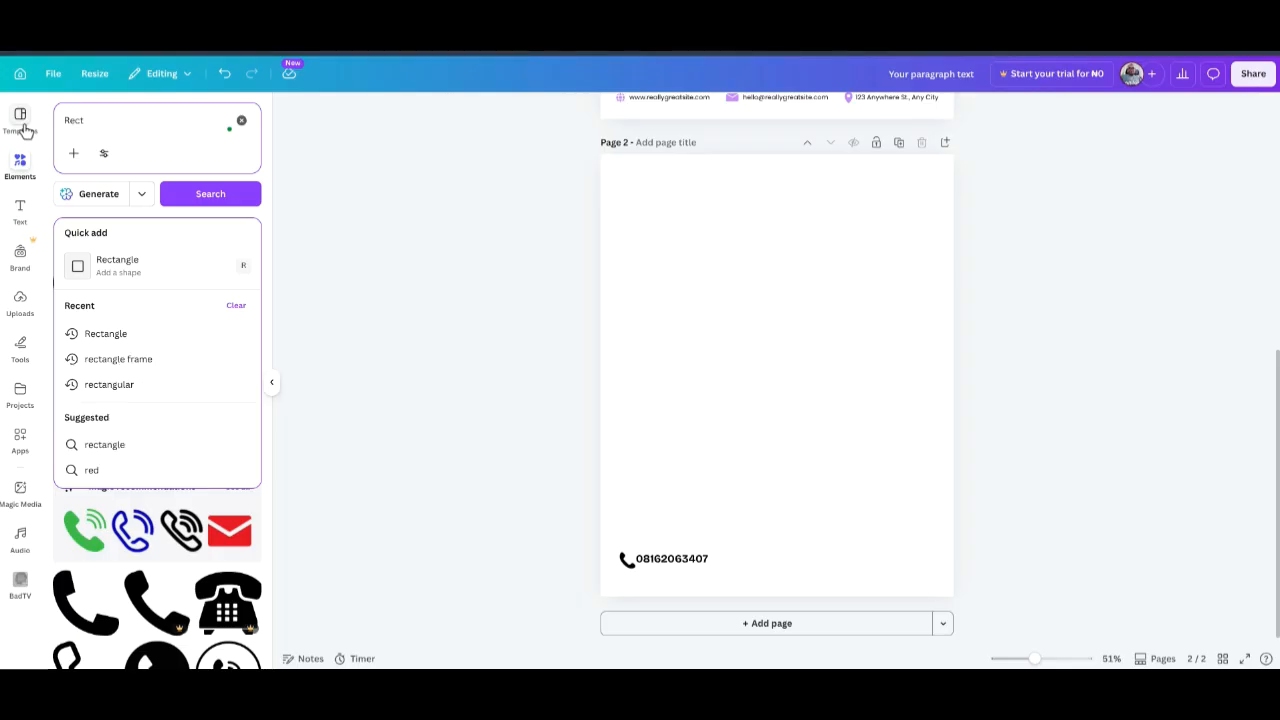
type("angle")
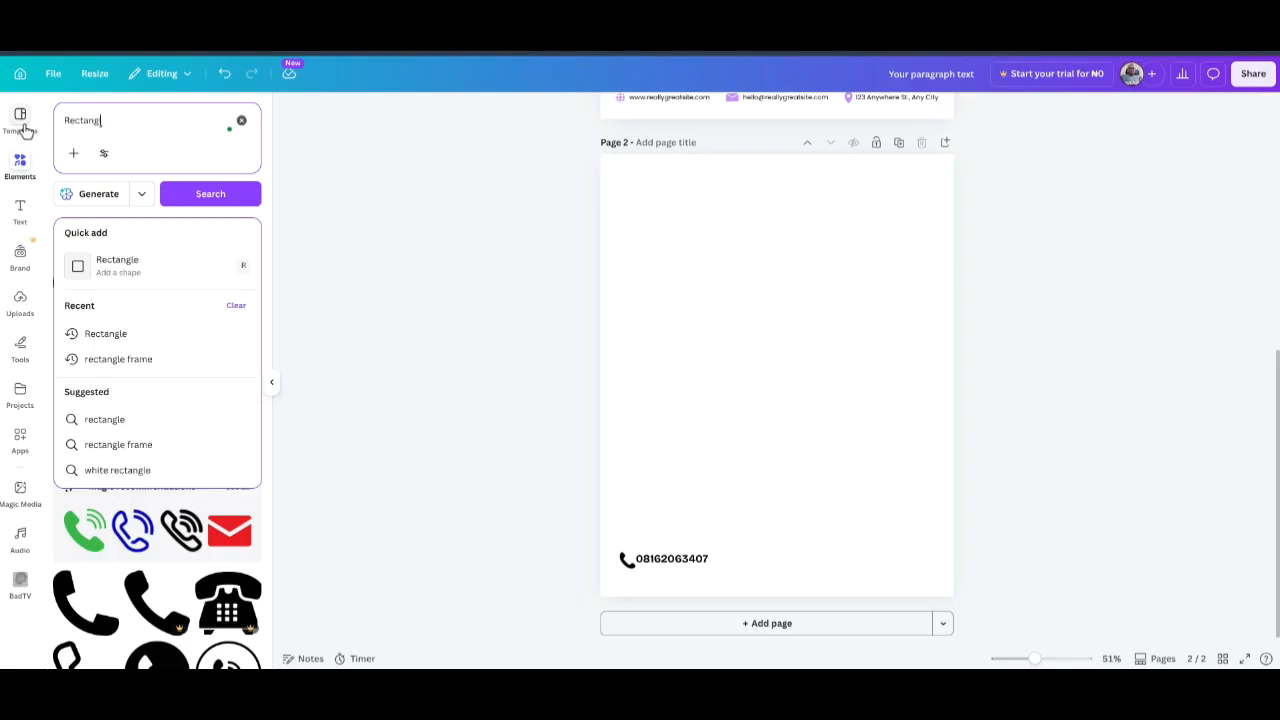
left_click(207, 195)
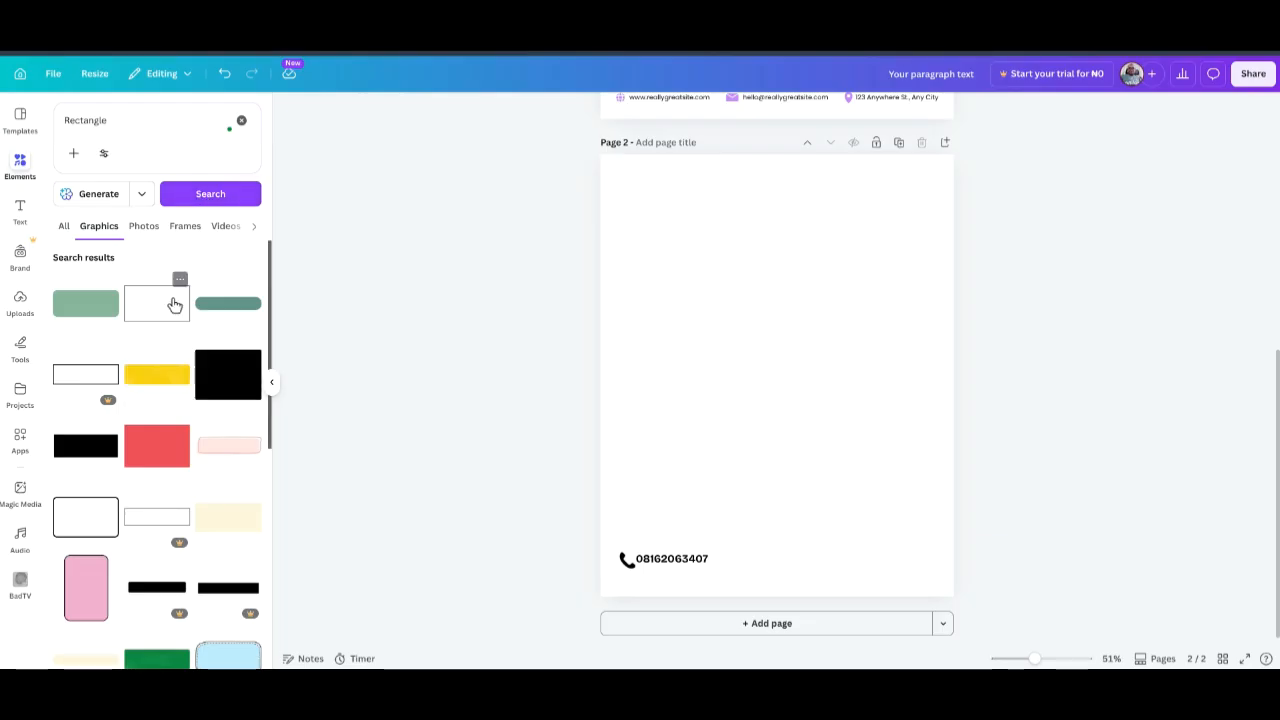
scroll(176, 385, "down", 5)
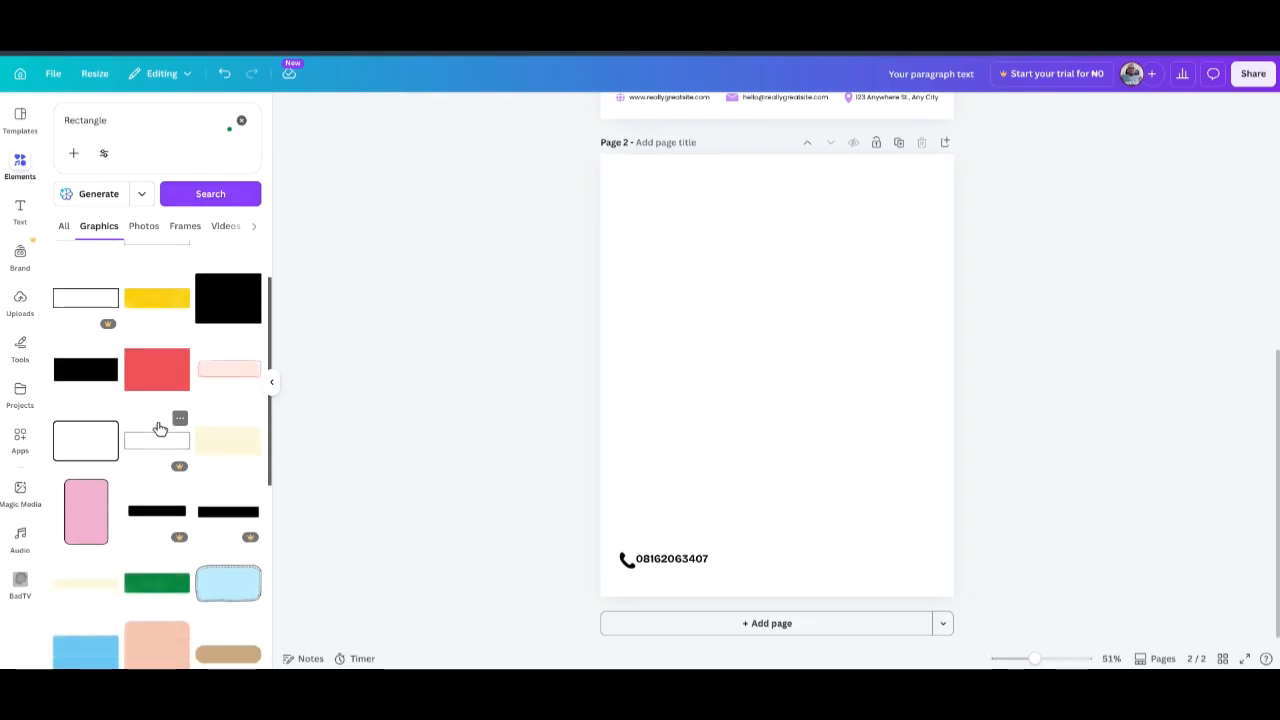
scroll(248, 326, "up", 5)
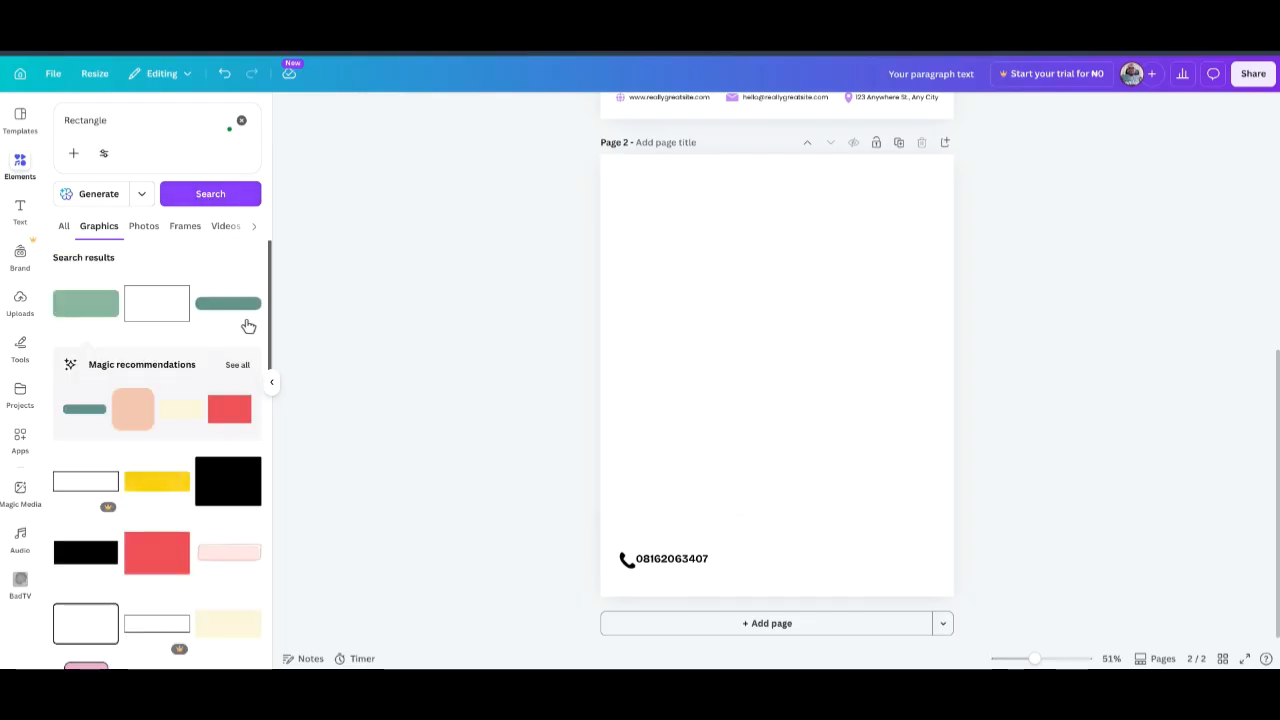
left_click(228, 303)
left_click_drag(760, 374, 724, 553)
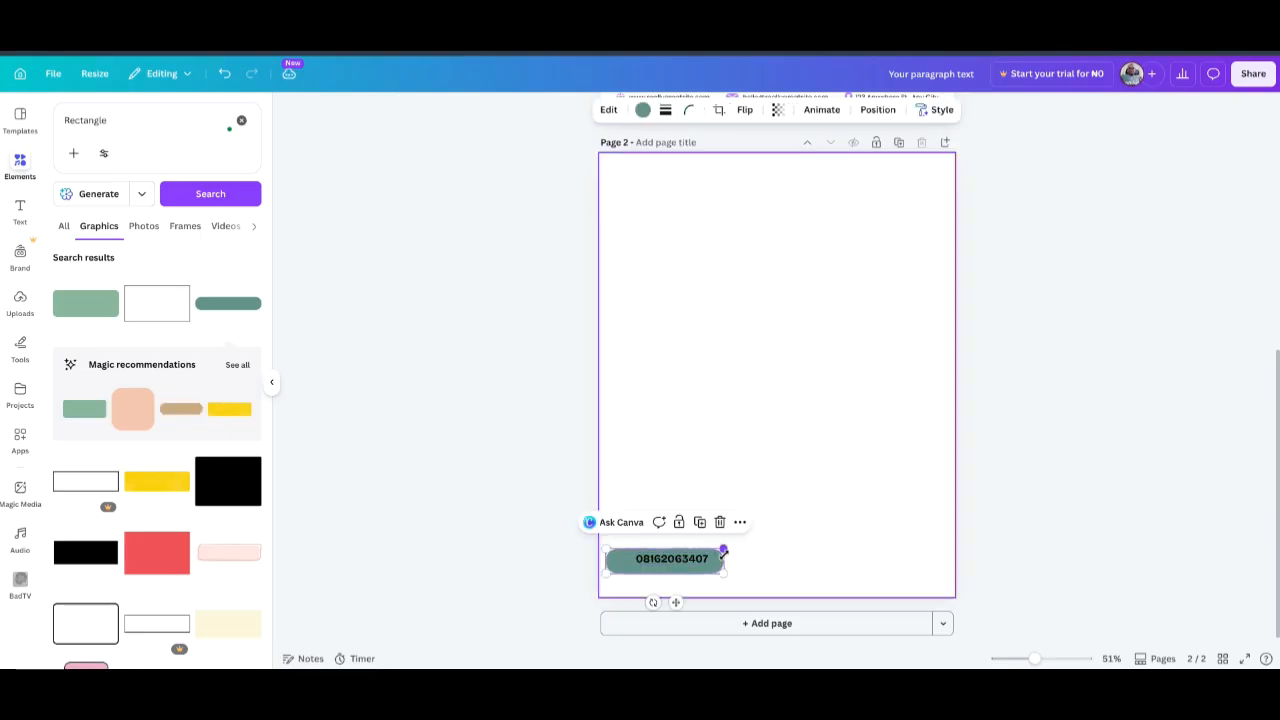
Send the rectangle backward and colour it dark blue.
left_click(871, 110)
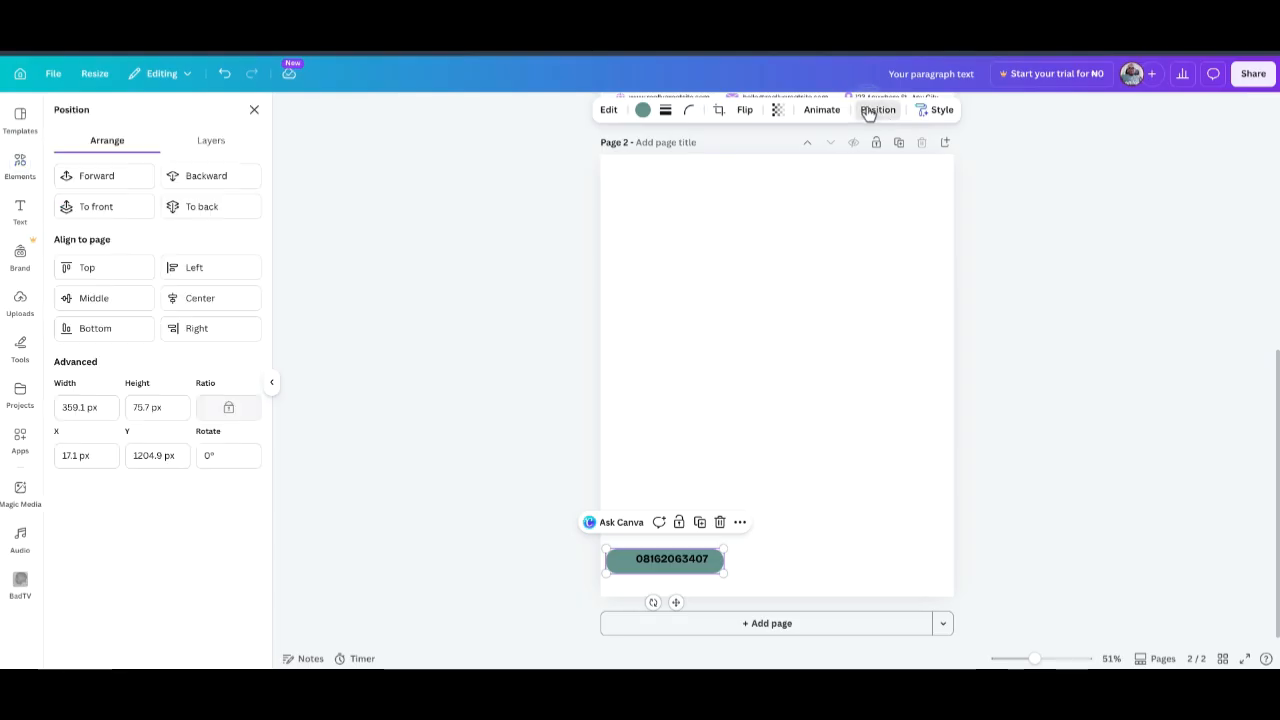
left_click(206, 179)
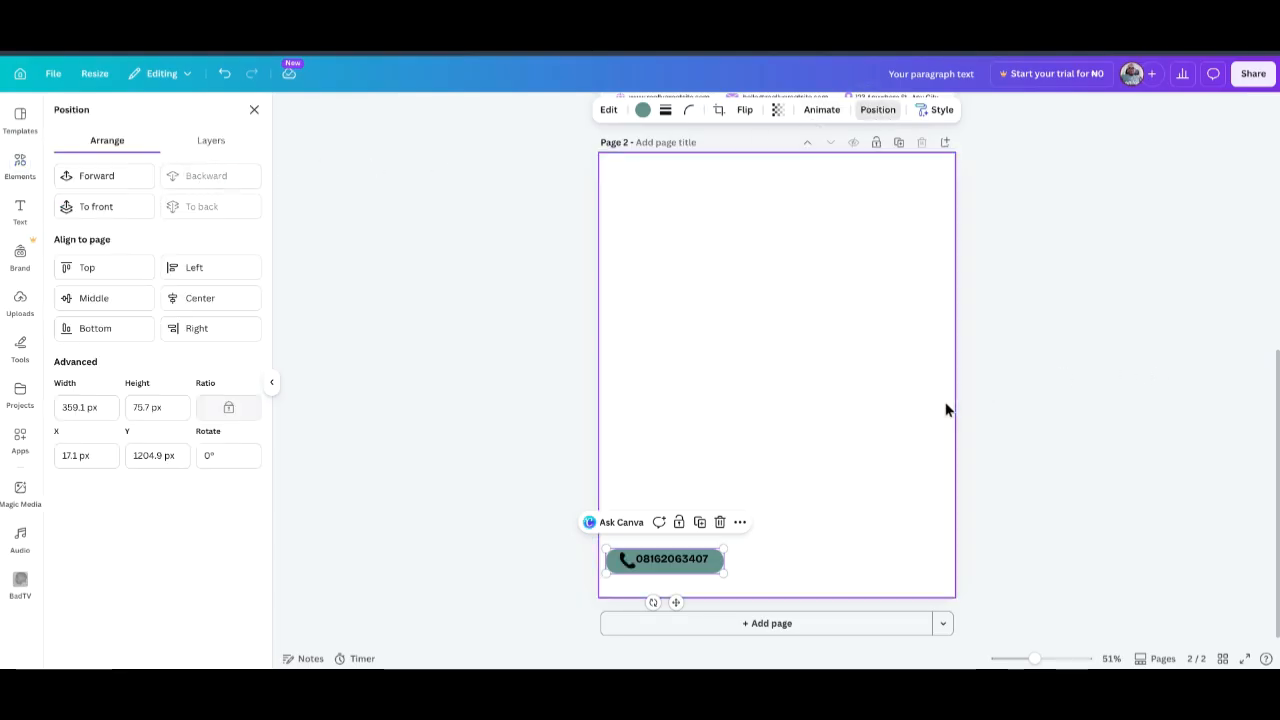
left_click(645, 111)
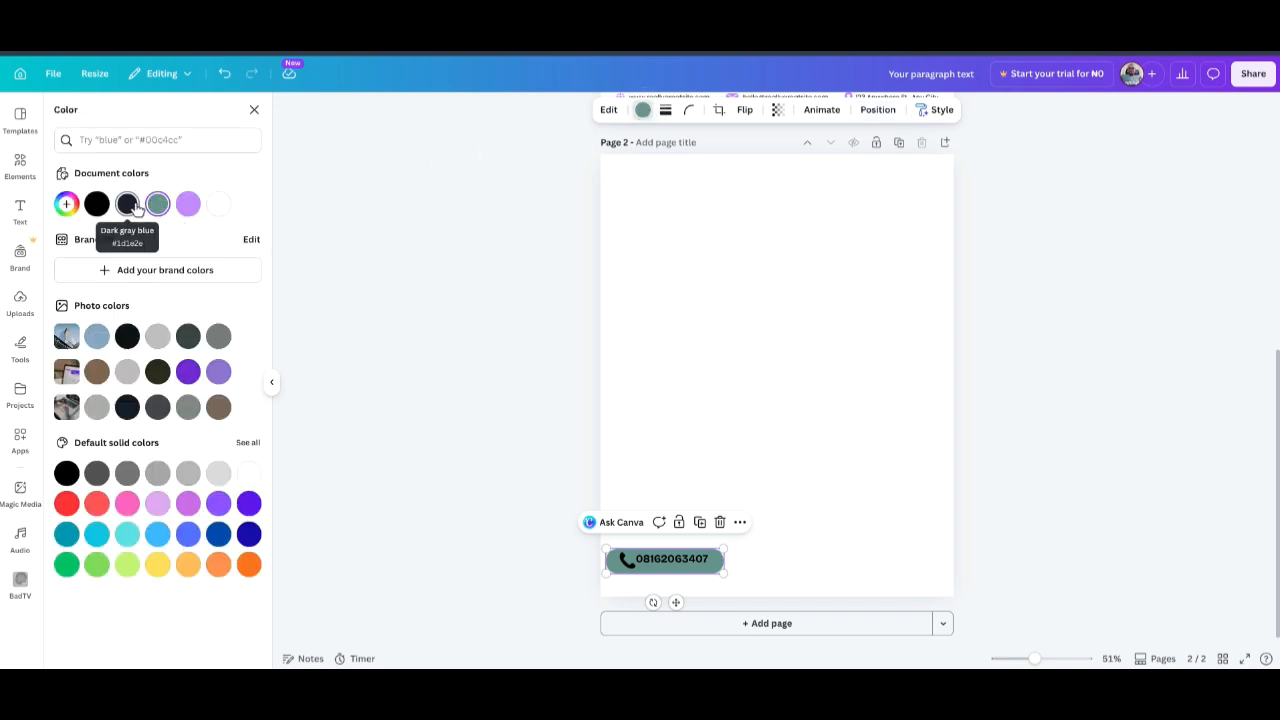
left_click(130, 205)
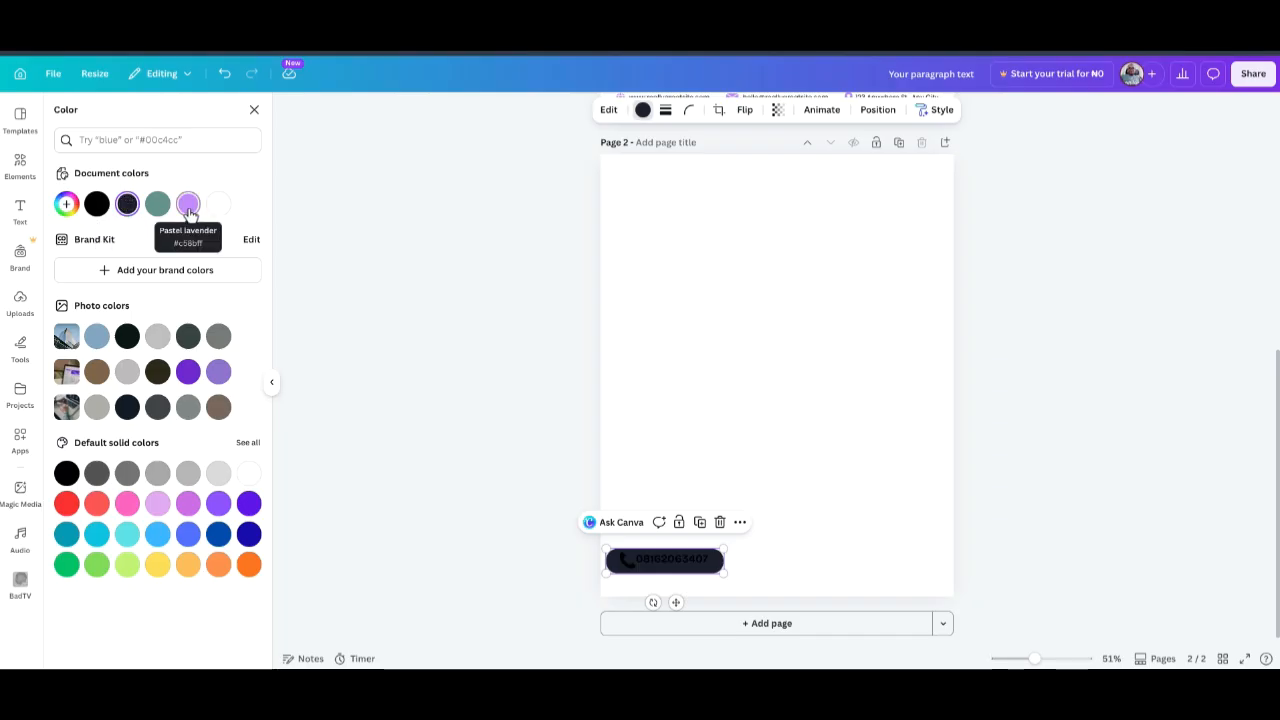
left_click(188, 207)
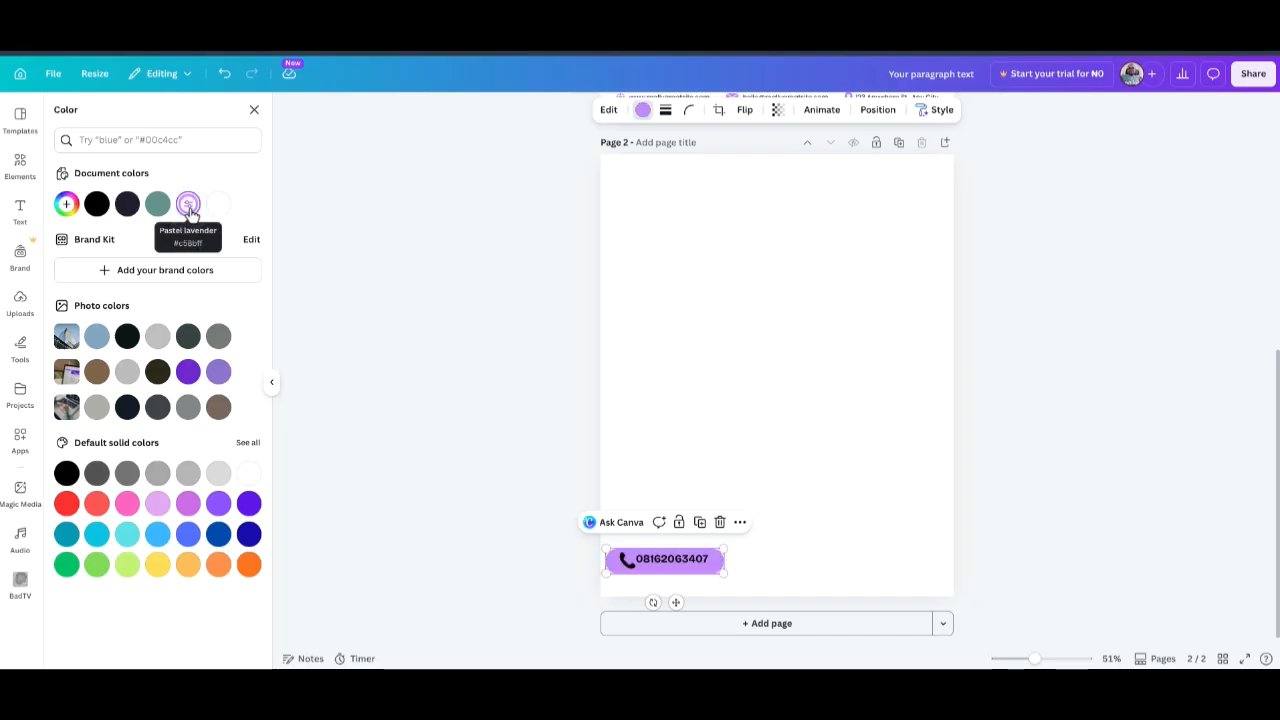
left_click(219, 535)
Recolour the phone number text and the phone icon white.
left_click_drag(708, 571, 704, 568)
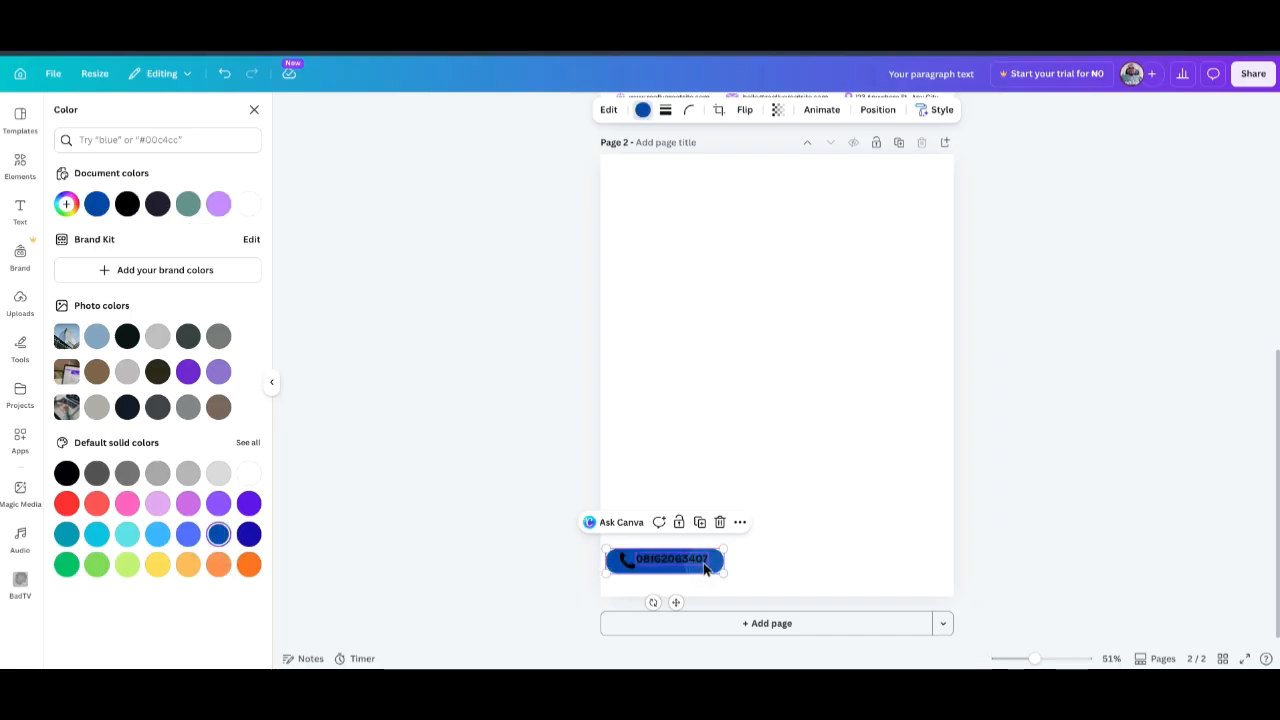
double_click(697, 562)
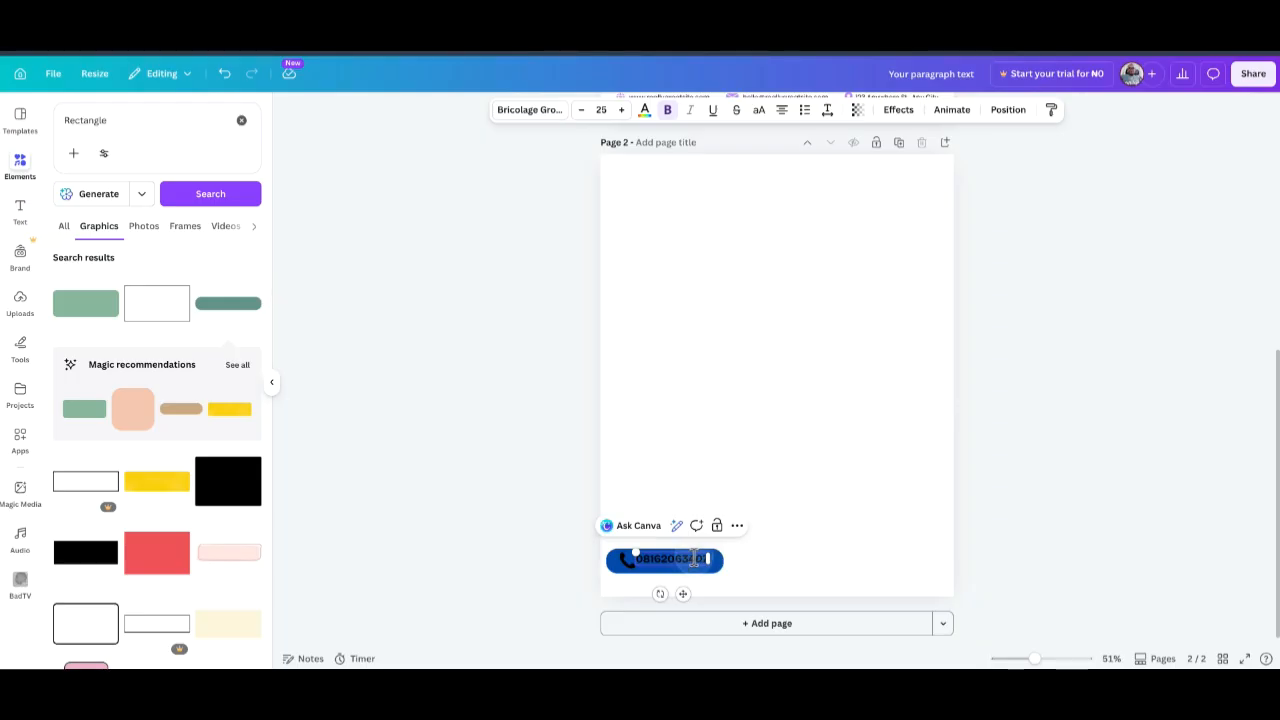
left_click(645, 110)
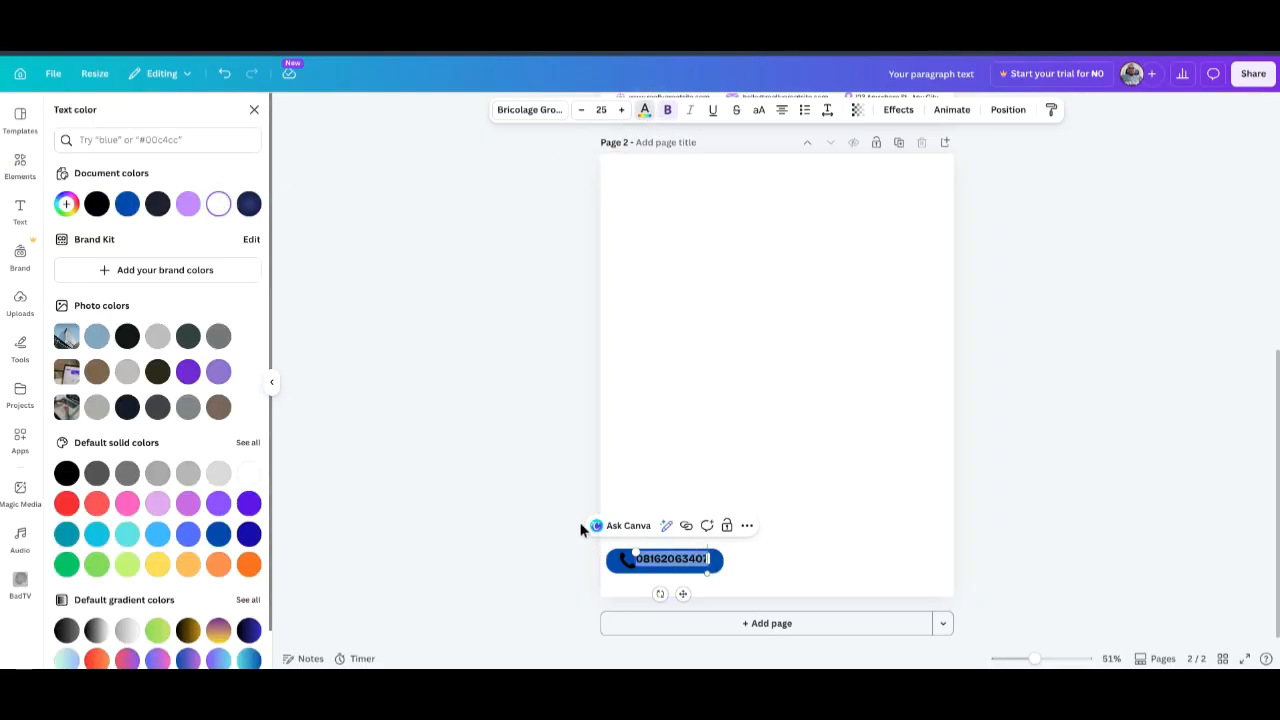
left_click(758, 496)
left_click(625, 566)
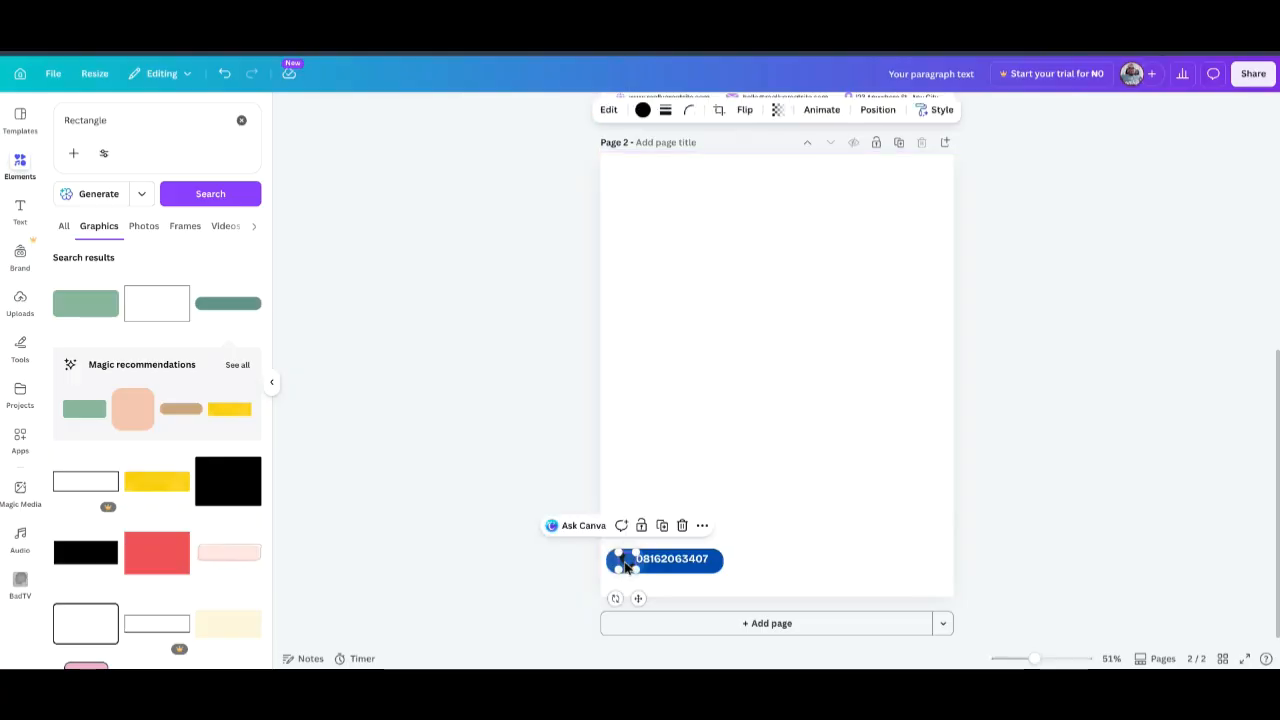
left_click(642, 110)
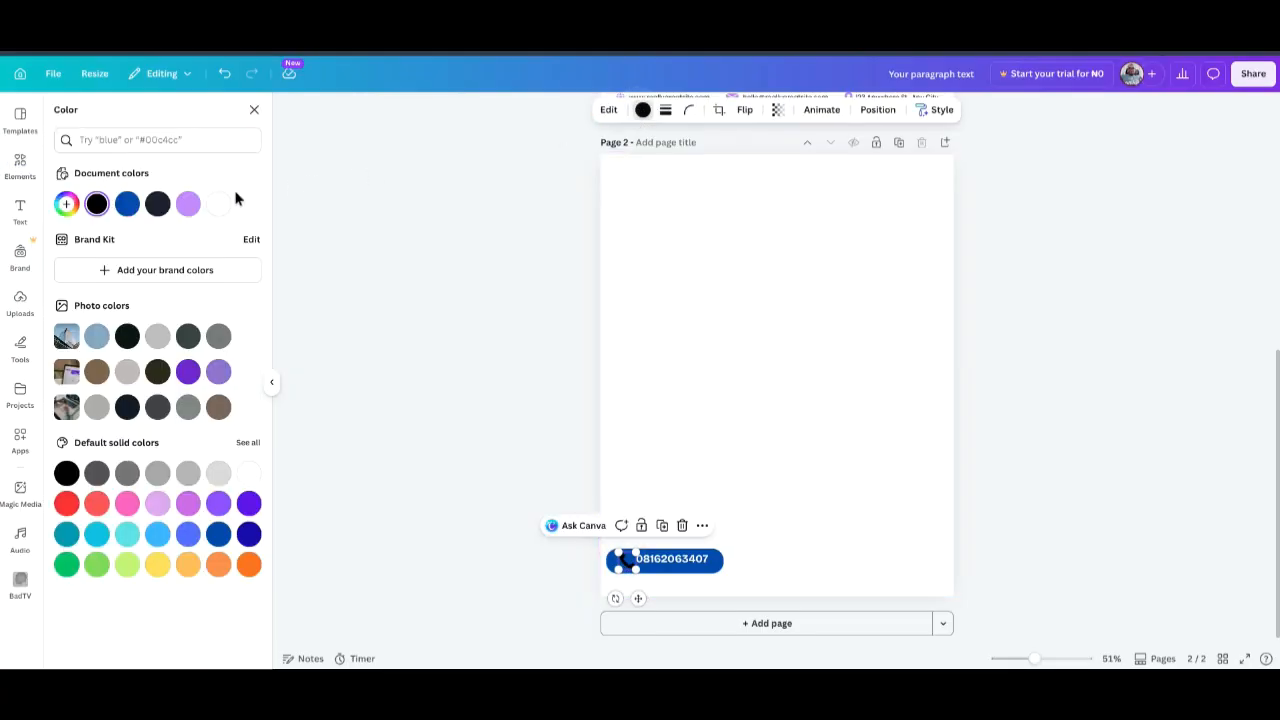
left_click(218, 203)
left_click(1008, 312)
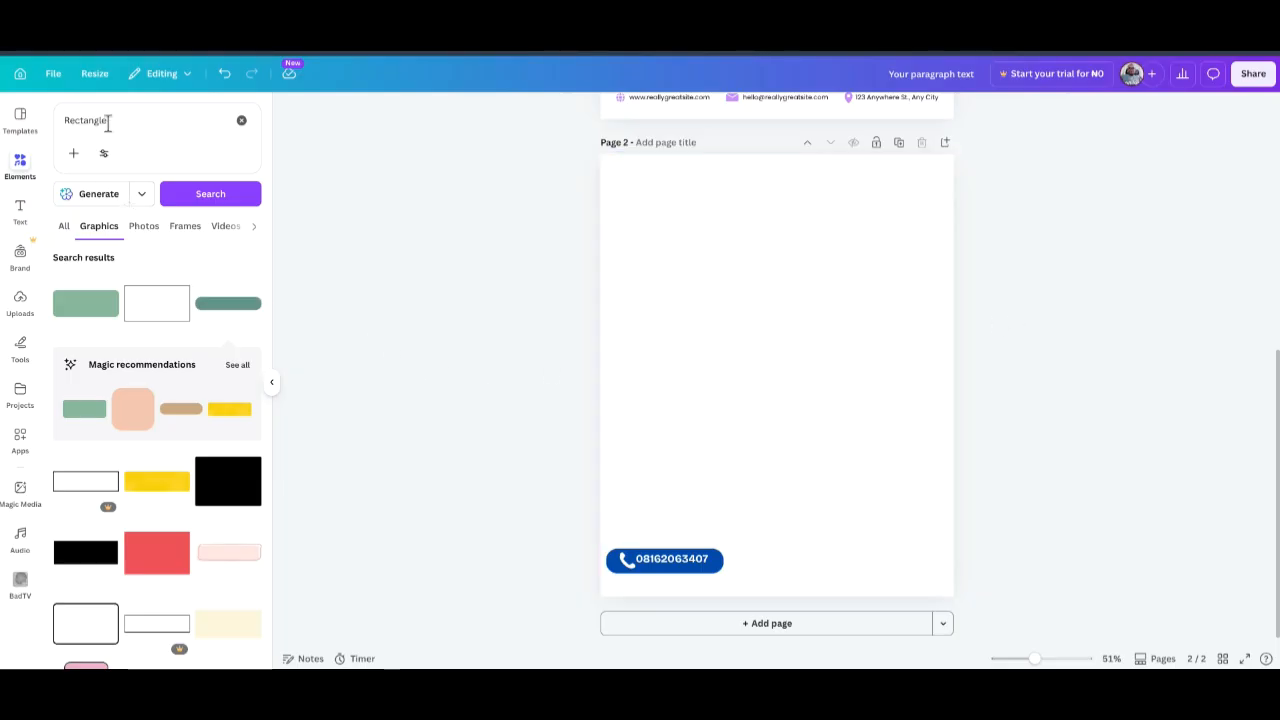
Replace the Rectangle search with 'Facebook icon' and show all graphic results.
left_click(72, 118)
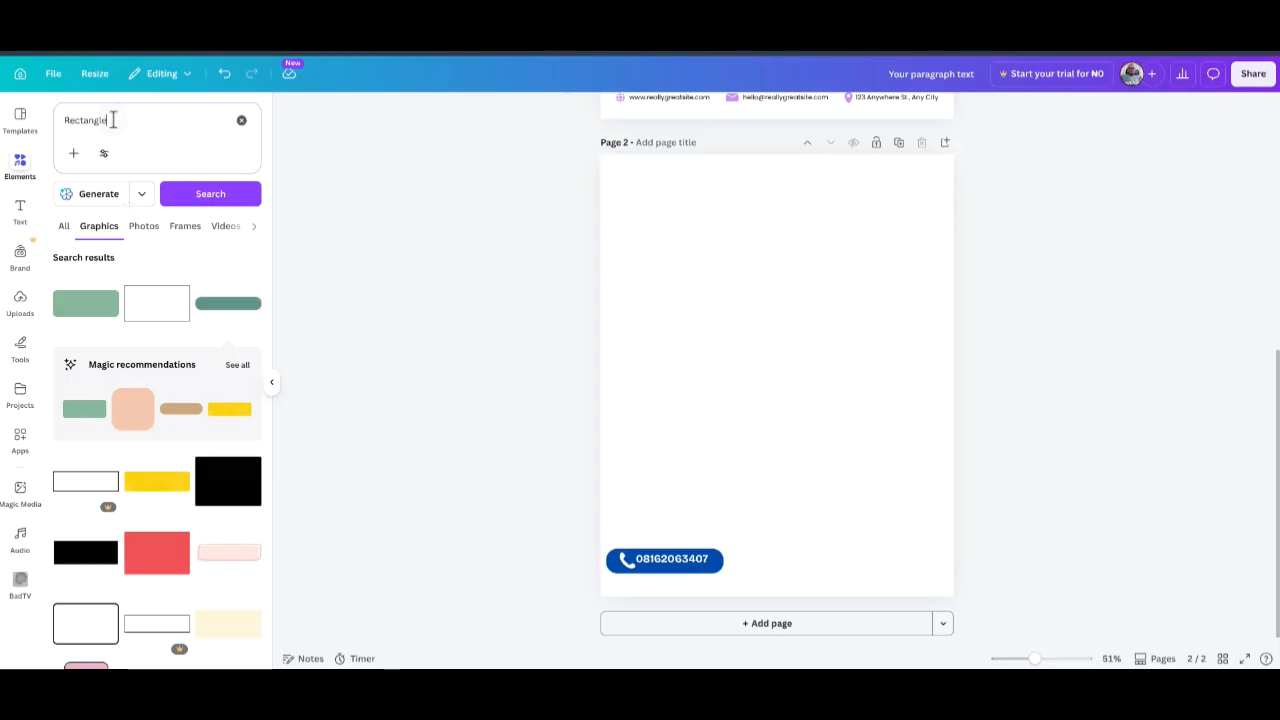
left_click(241, 121)
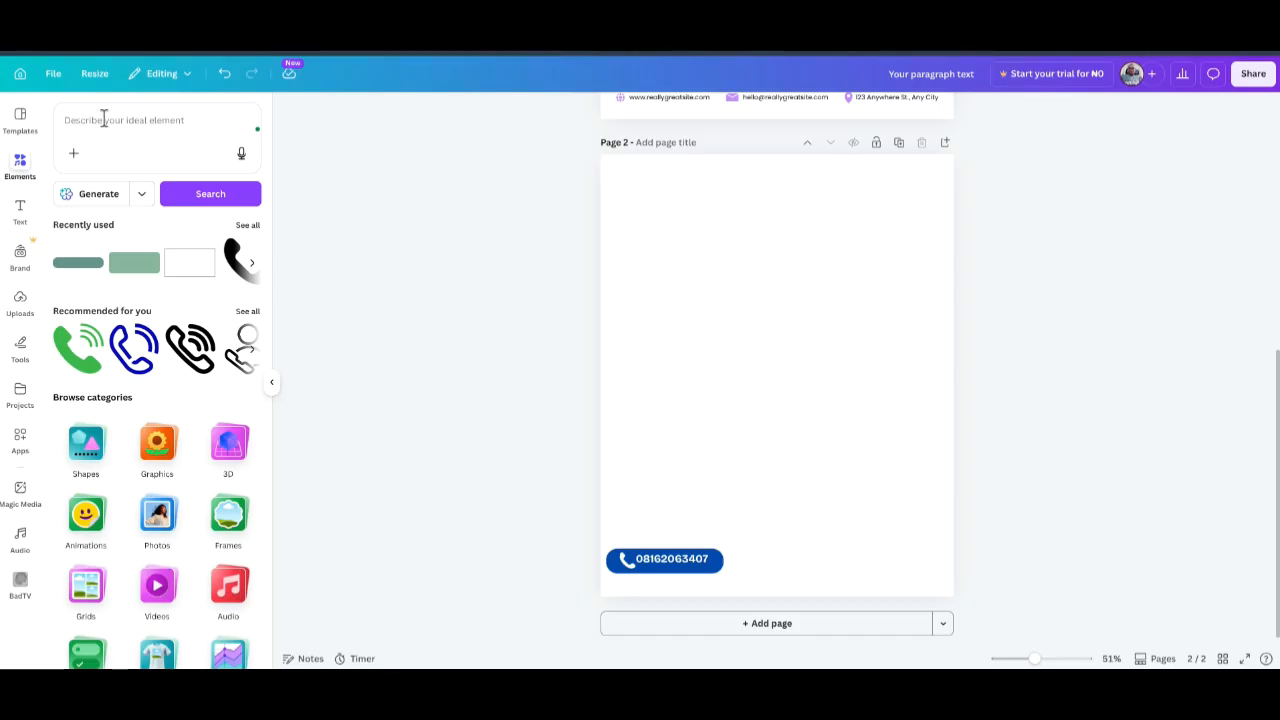
left_click(104, 119)
type("Fa")
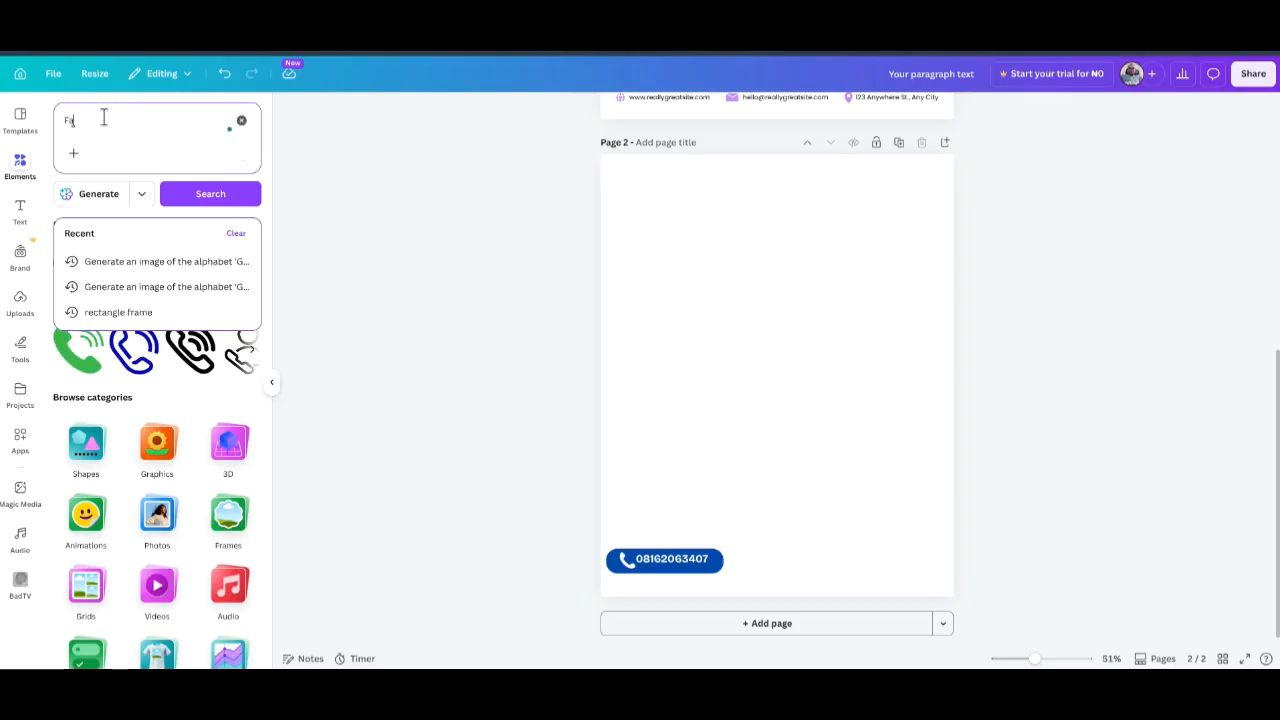
type("cebook icon")
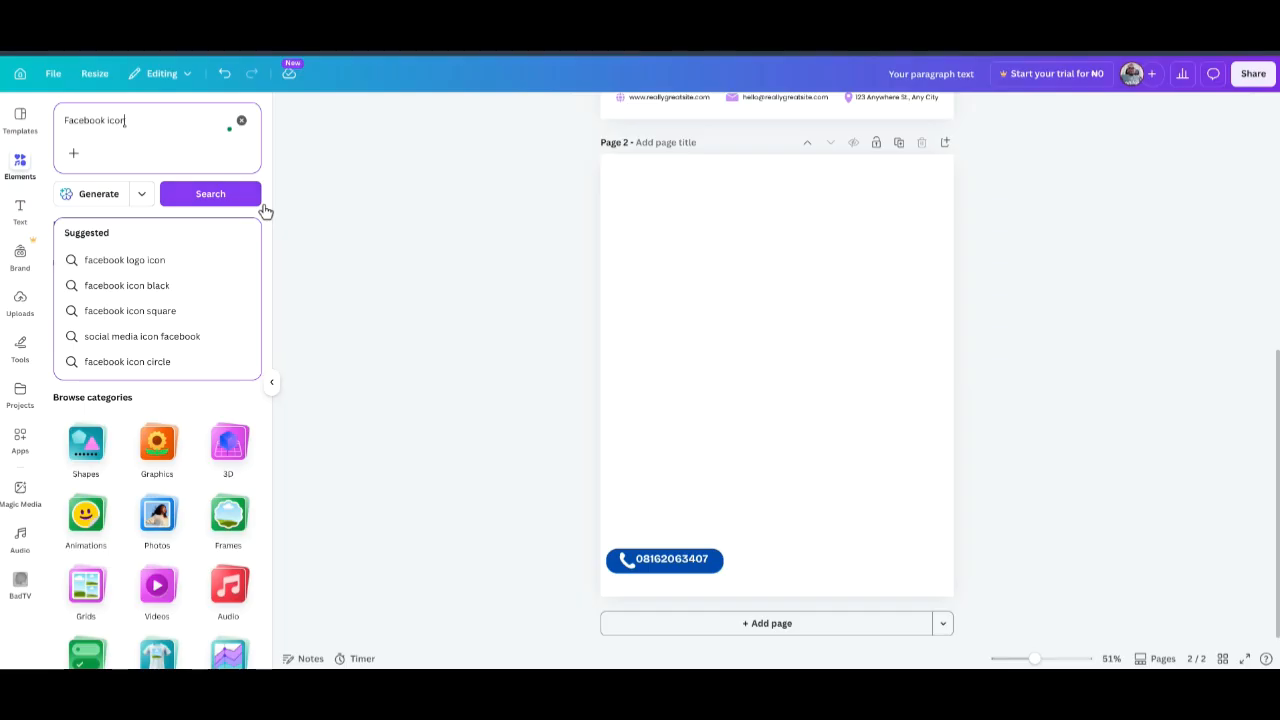
left_click(236, 199)
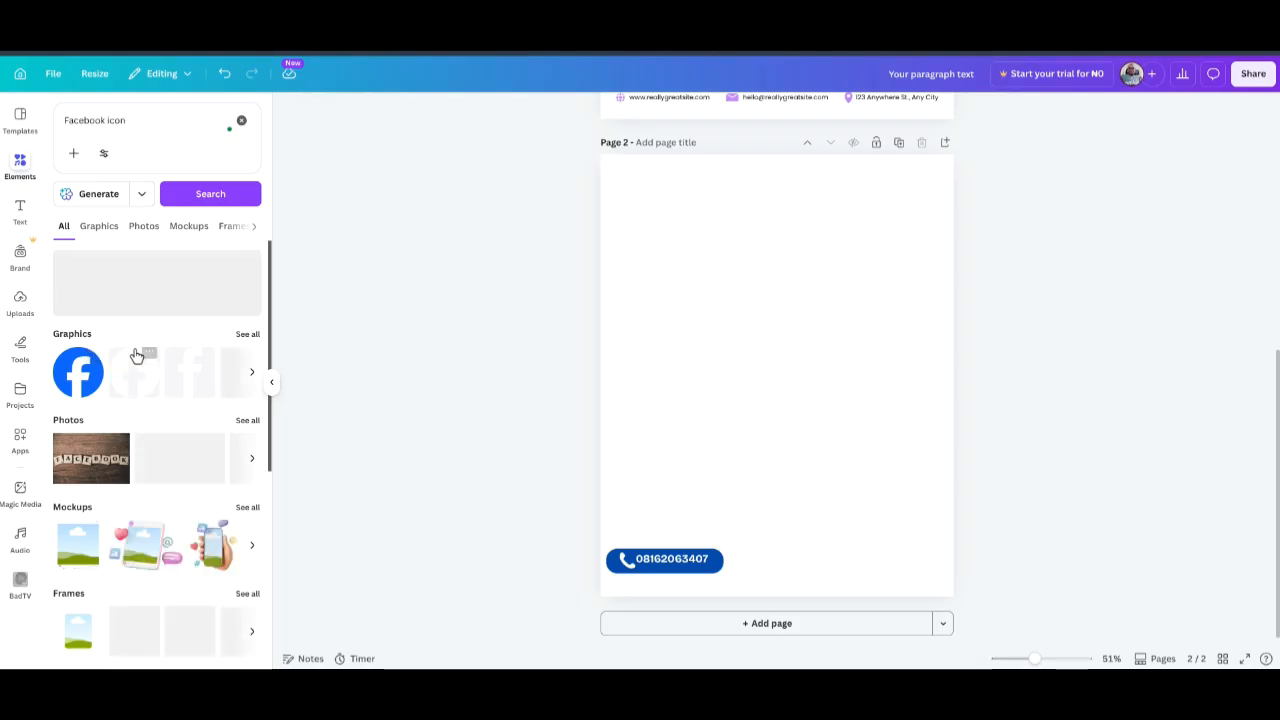
scroll(145, 500, "down", 3)
scroll(138, 480, "up", 3)
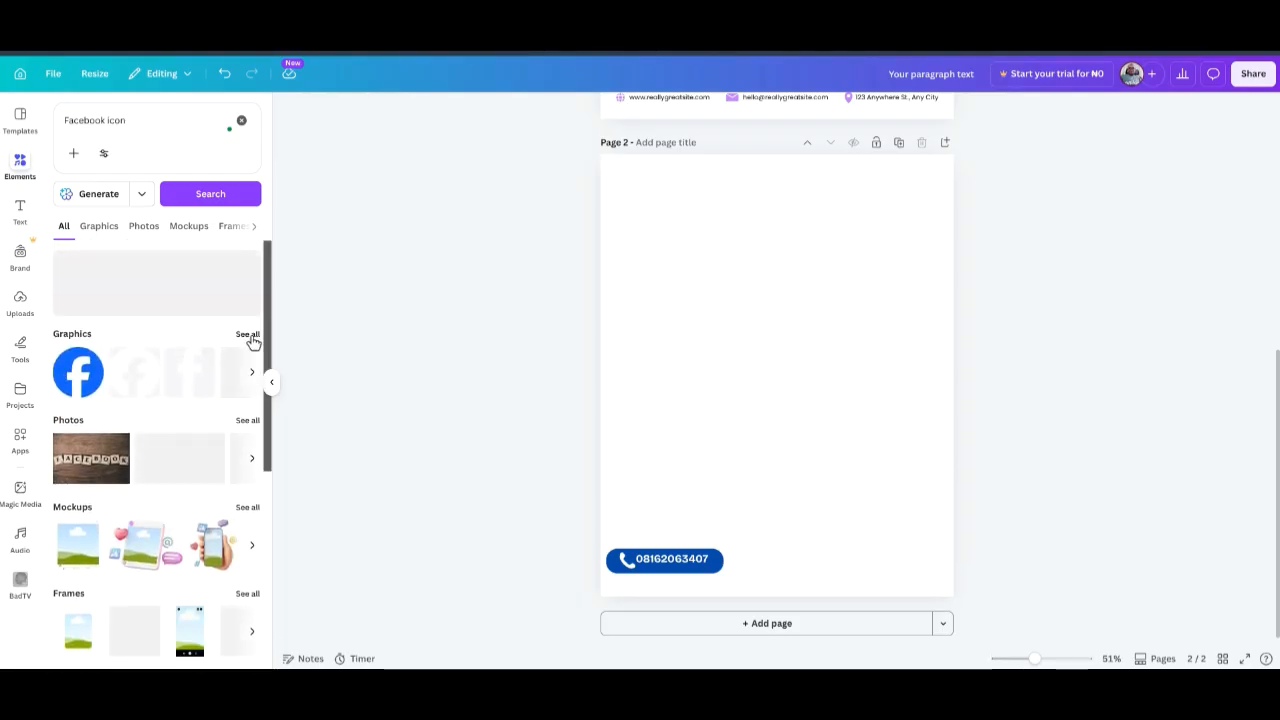
left_click(247, 336)
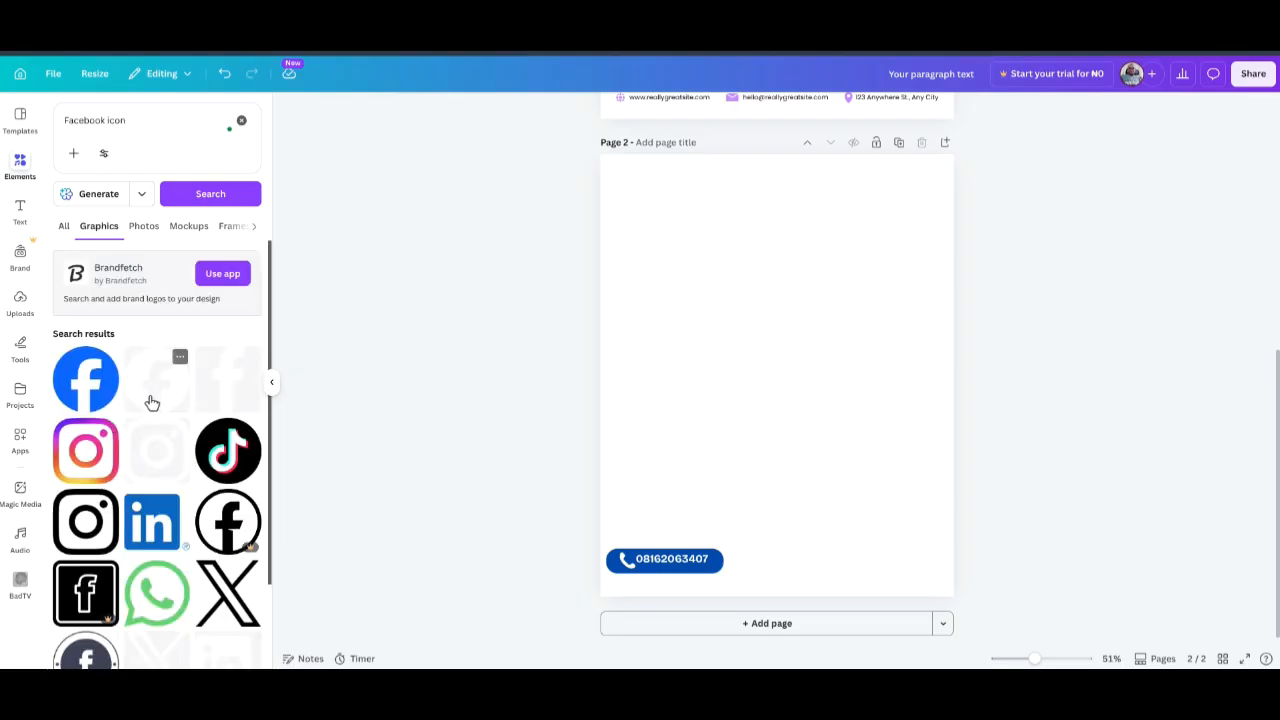
Add the blue Facebook logo, resized to 52×52, right of the phone pill.
scroll(150, 464, "down", 5)
scroll(145, 460, "up", 5)
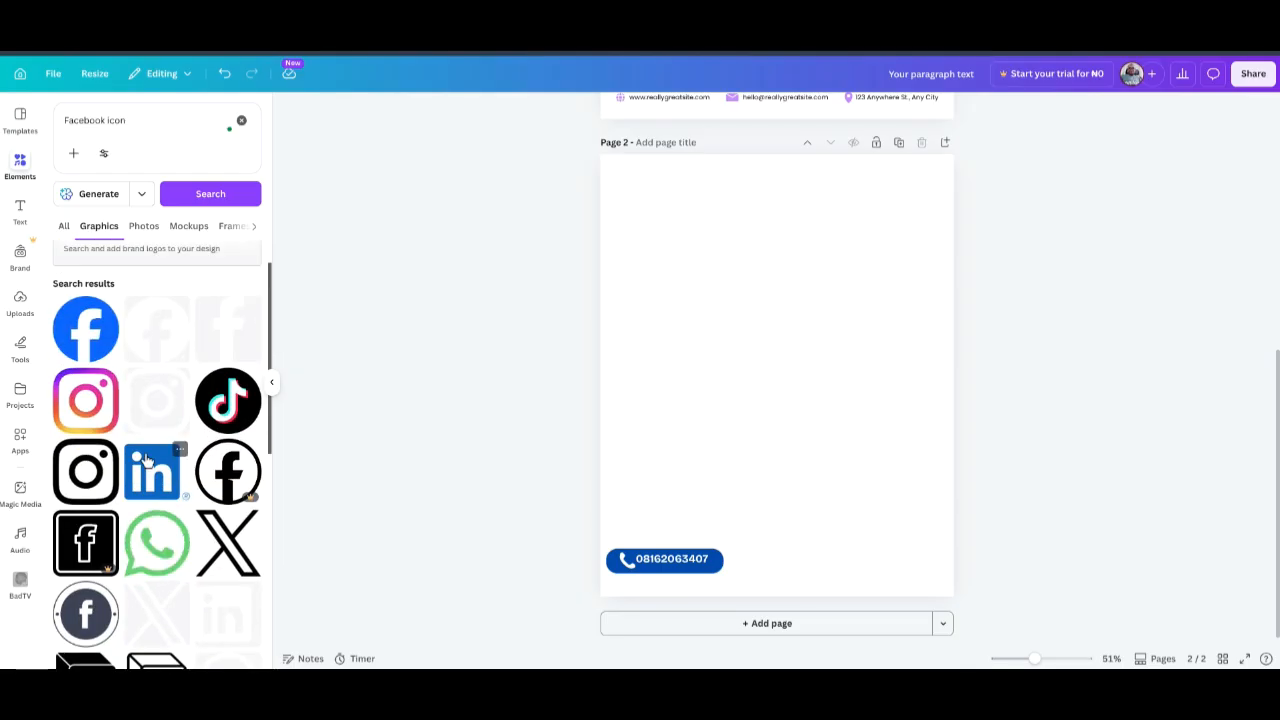
scroll(155, 517, "down", 2)
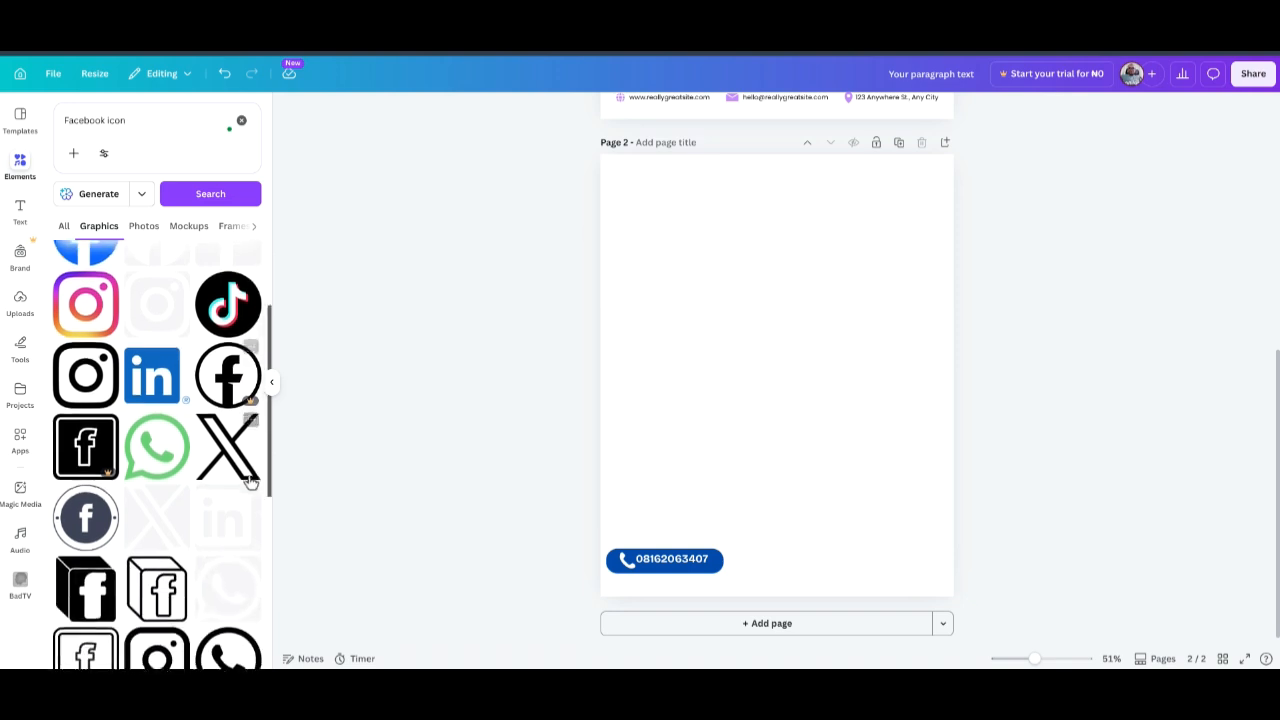
scroll(147, 440, "up", 3)
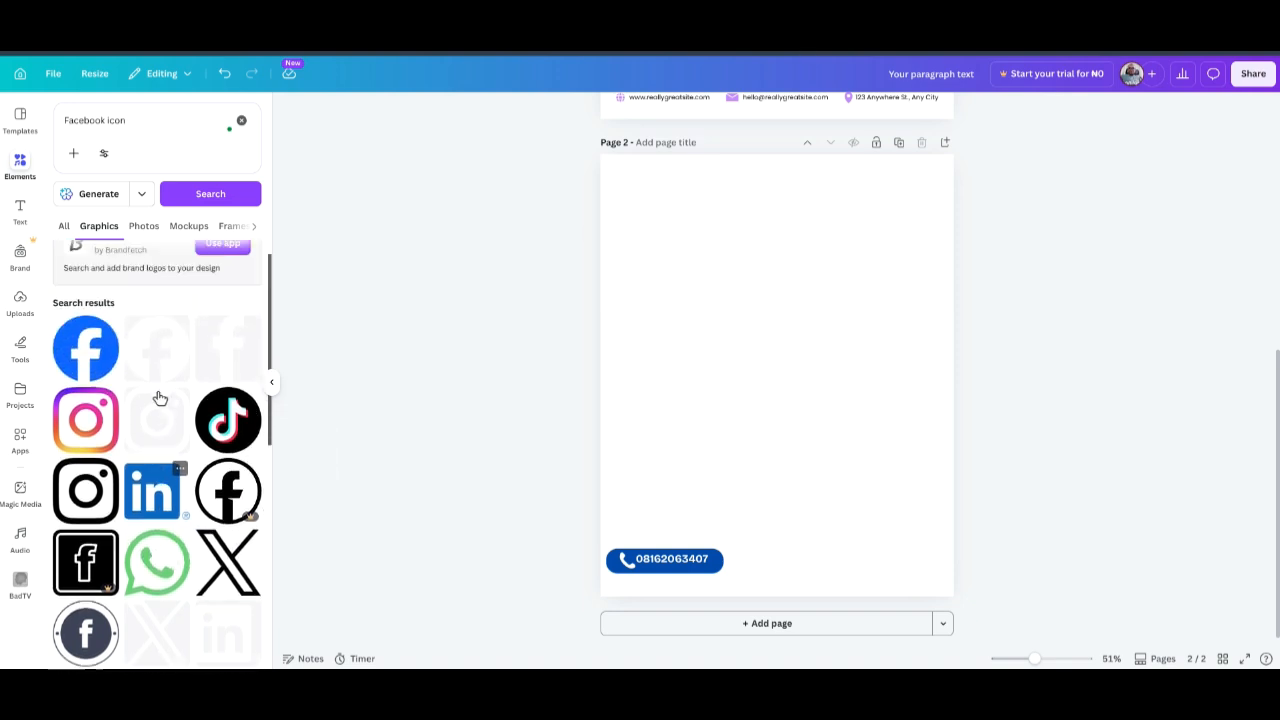
left_click(70, 380)
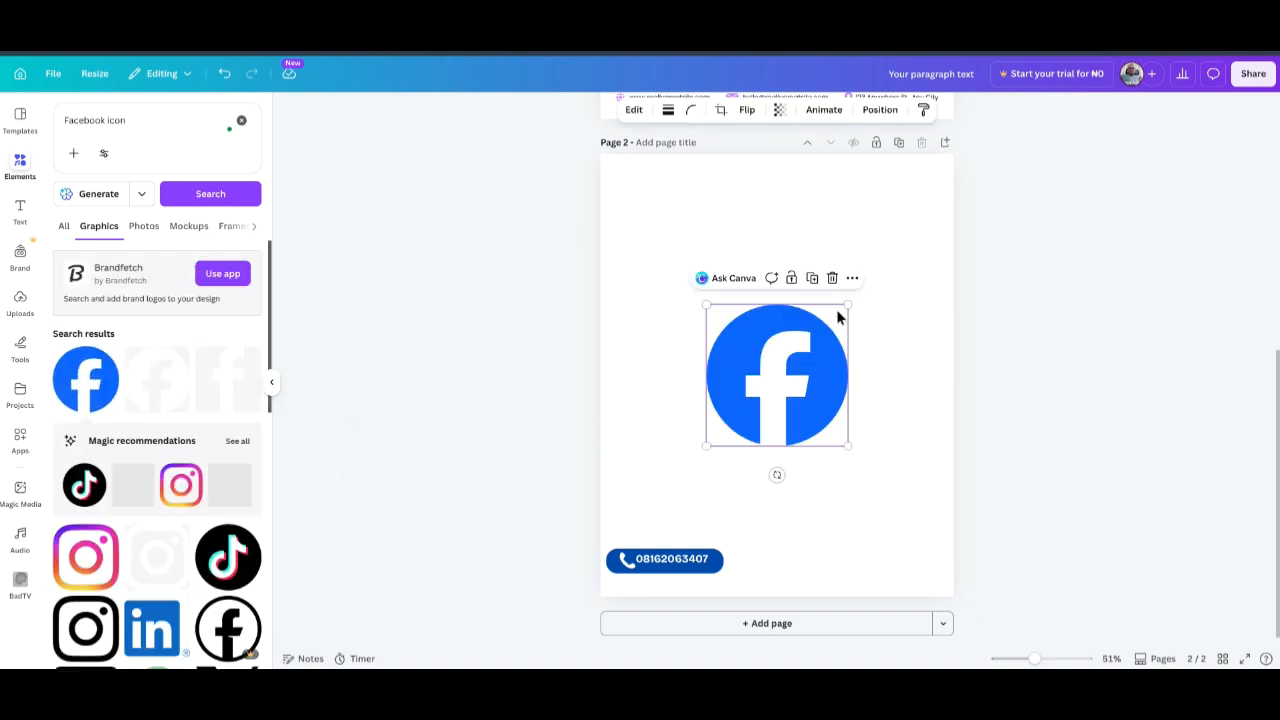
left_click_drag(848, 304, 737, 561)
left_click(380, 463)
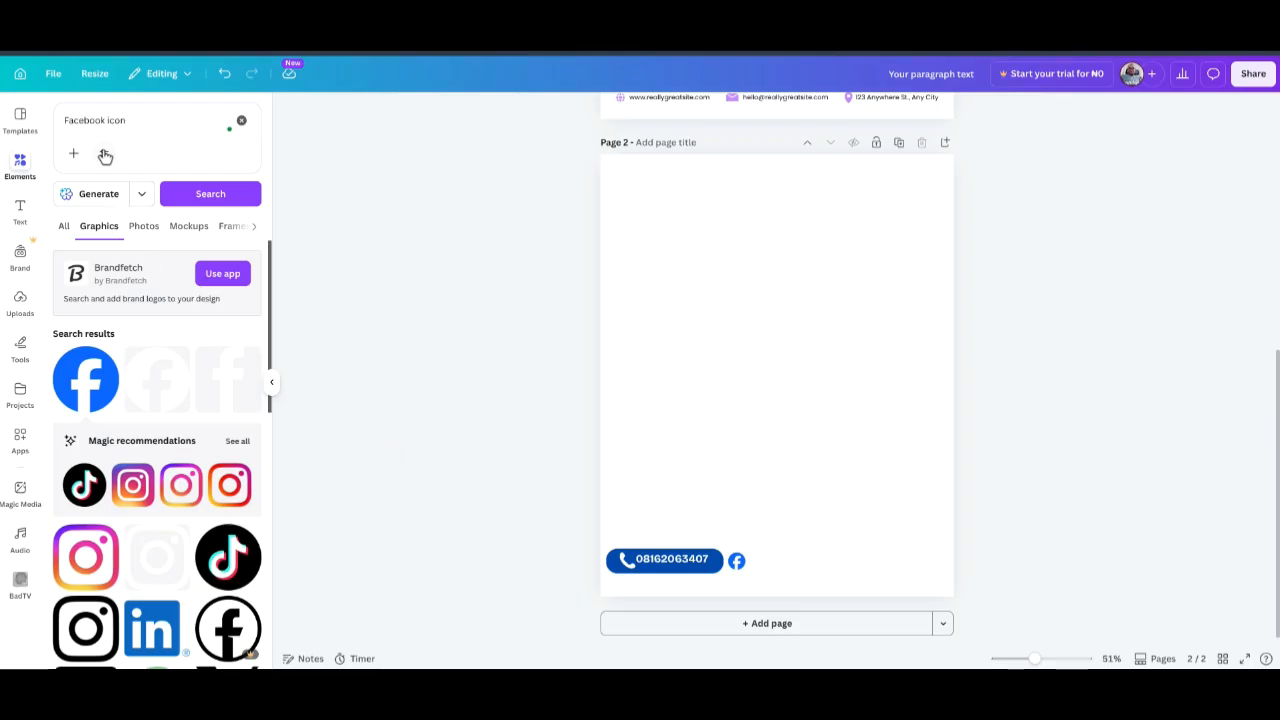
Search 'YouTube' and place a shrunken YouTube wordmark logo right of the Facebook icon.
left_click(88, 119)
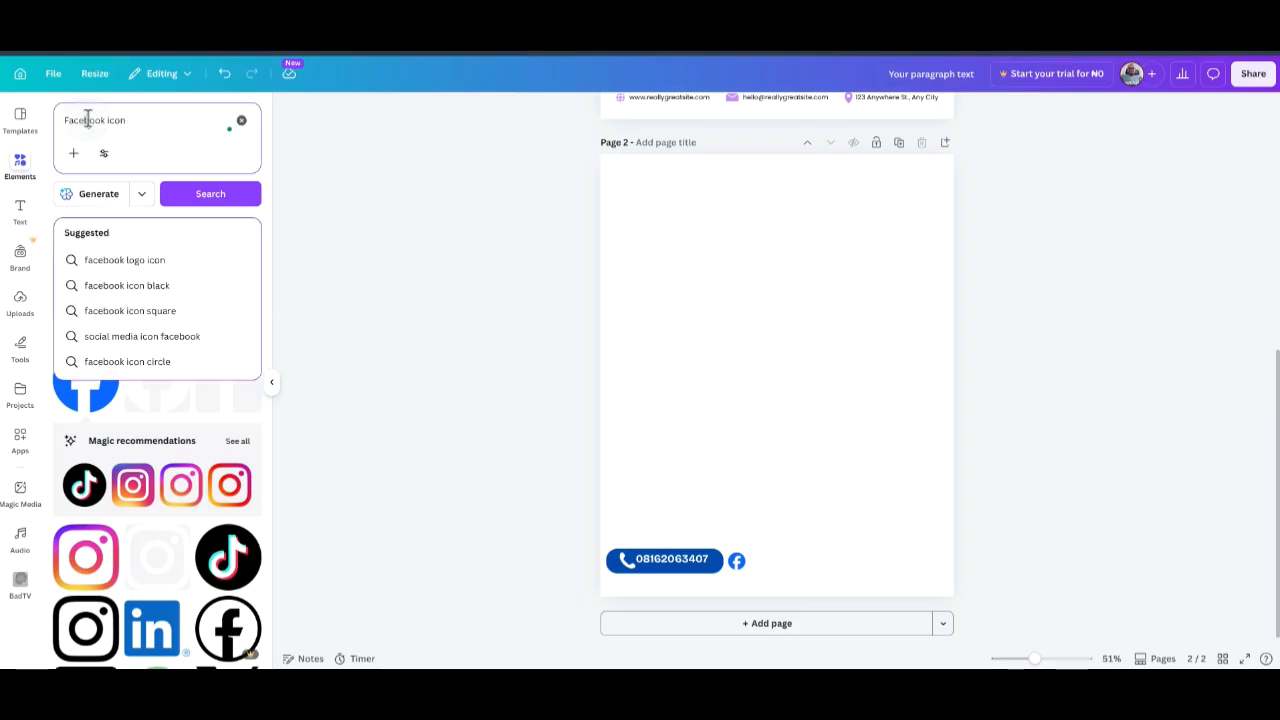
triple_click(146, 128)
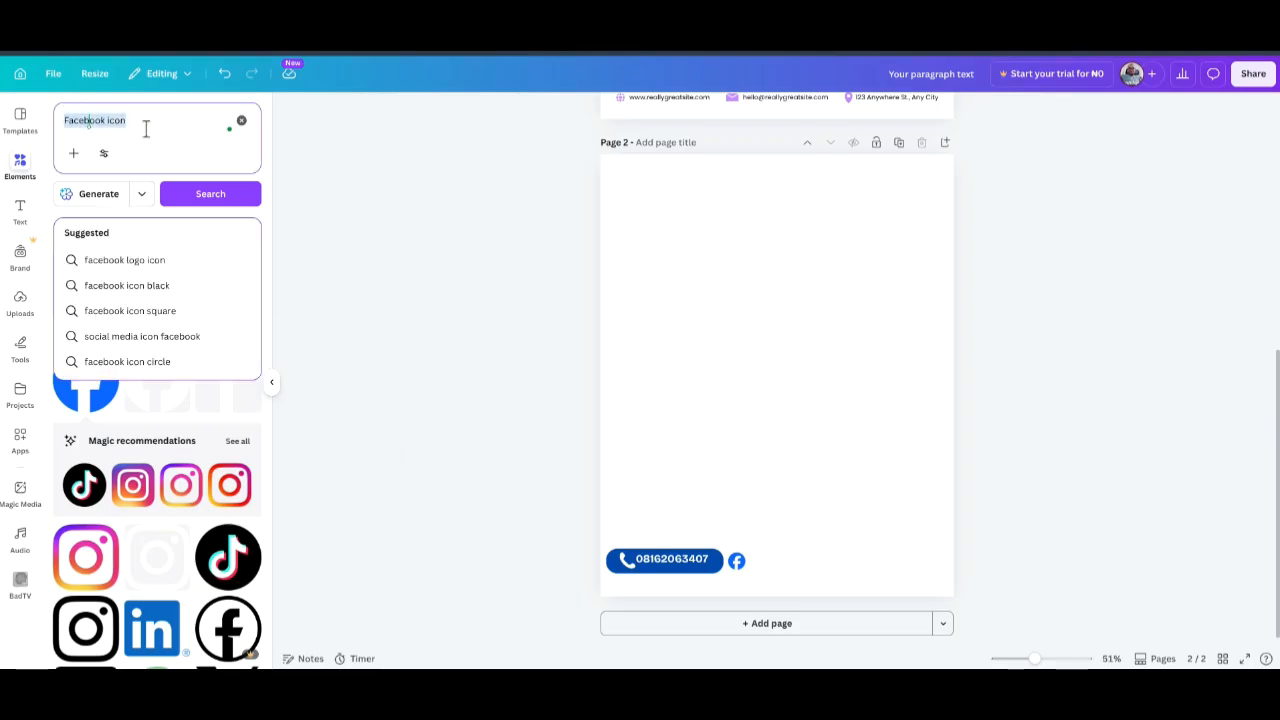
type("YouTue")
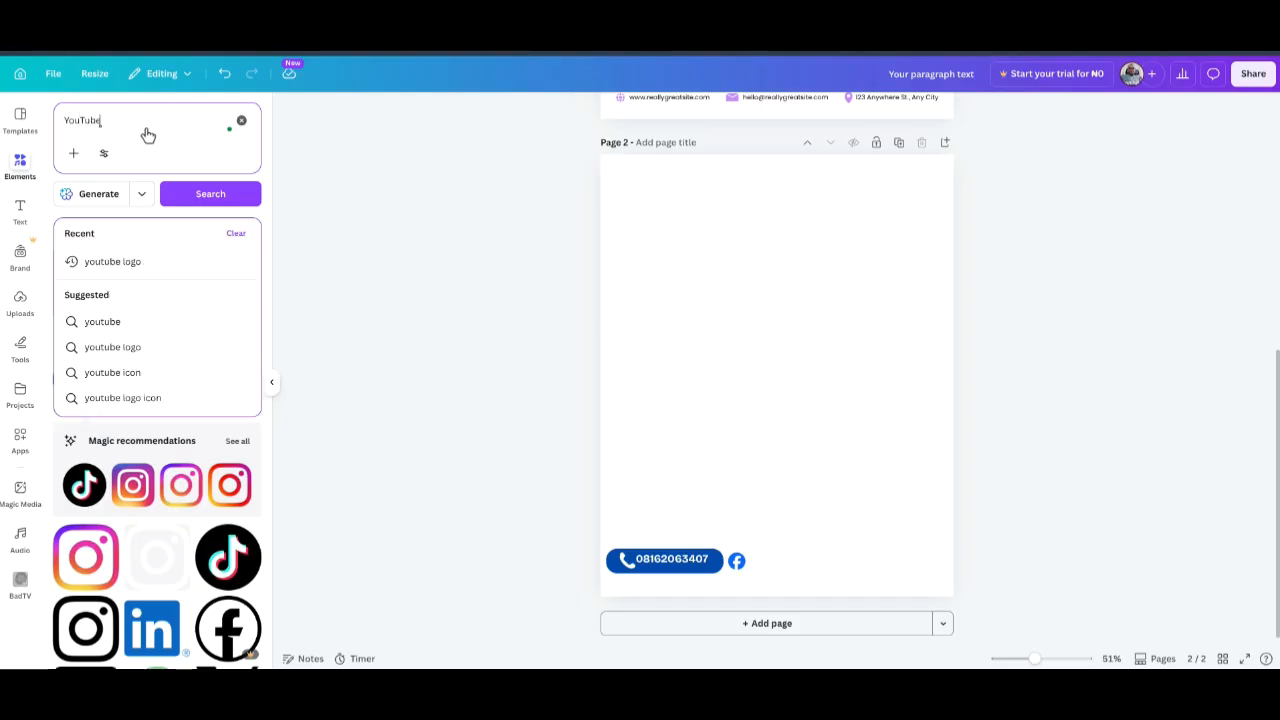
left_click(222, 197)
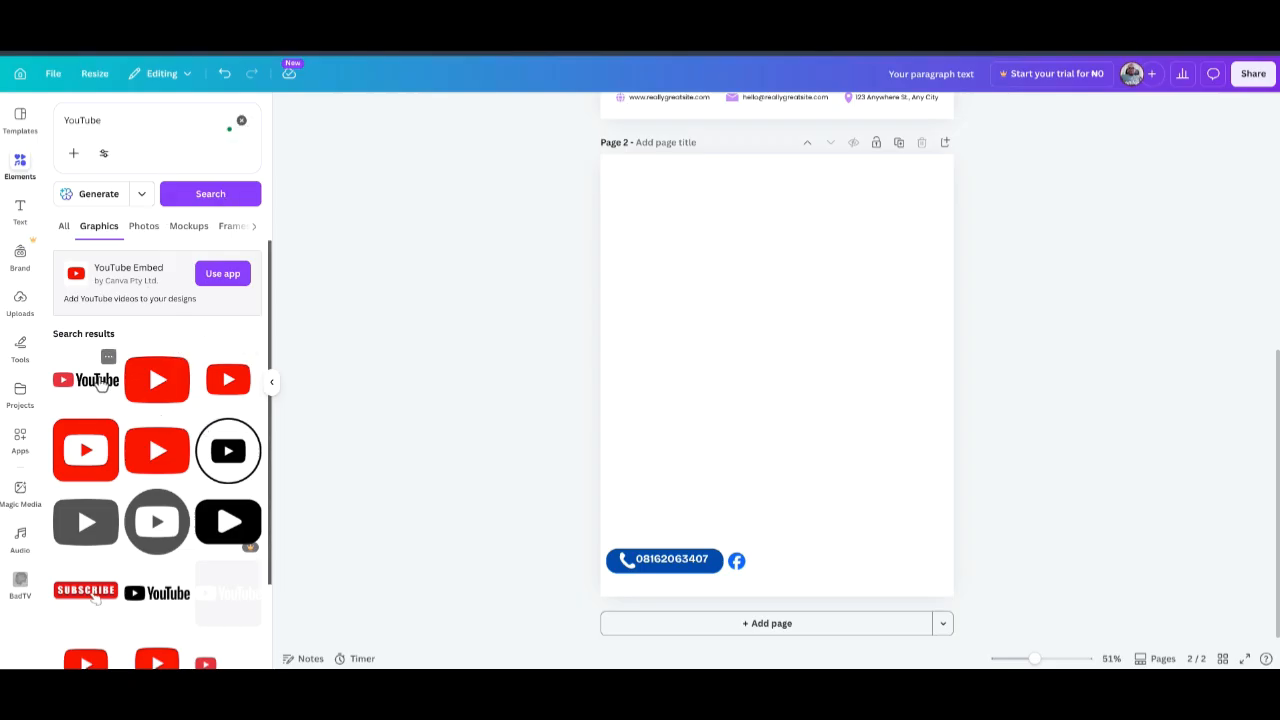
left_click(92, 380)
left_click_drag(848, 357, 778, 563)
left_click(1185, 385)
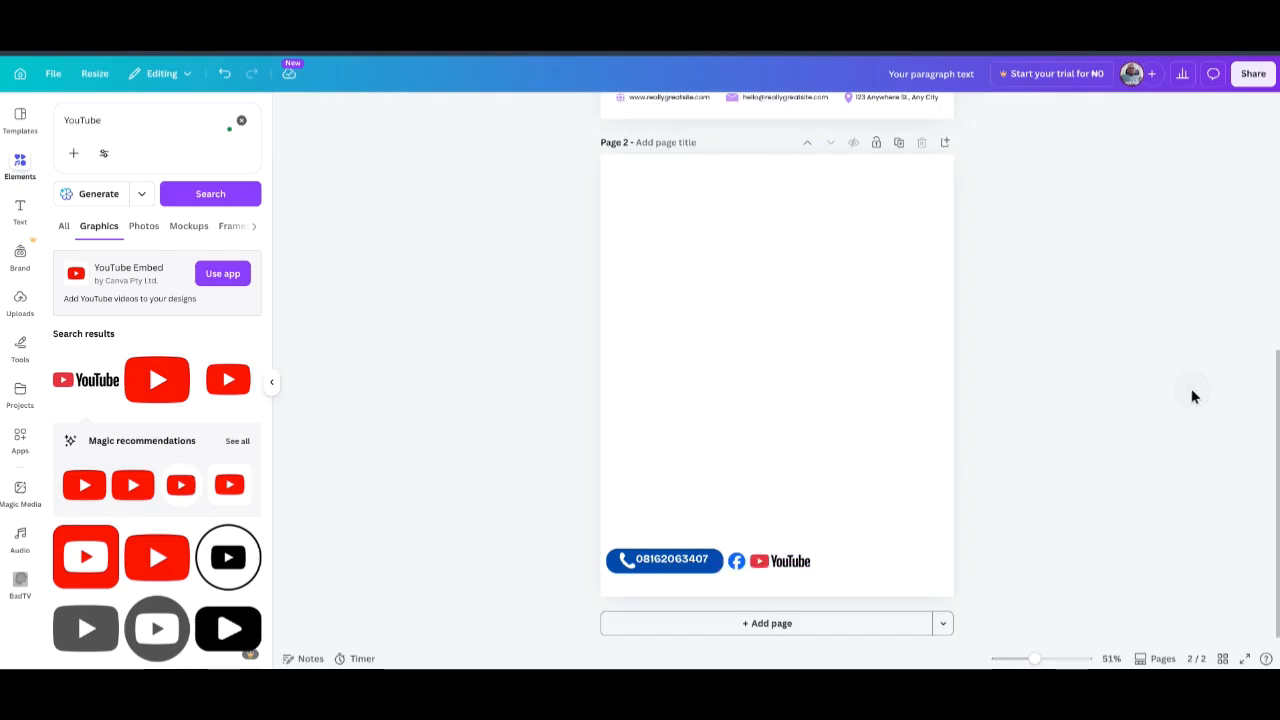
left_click(240, 122)
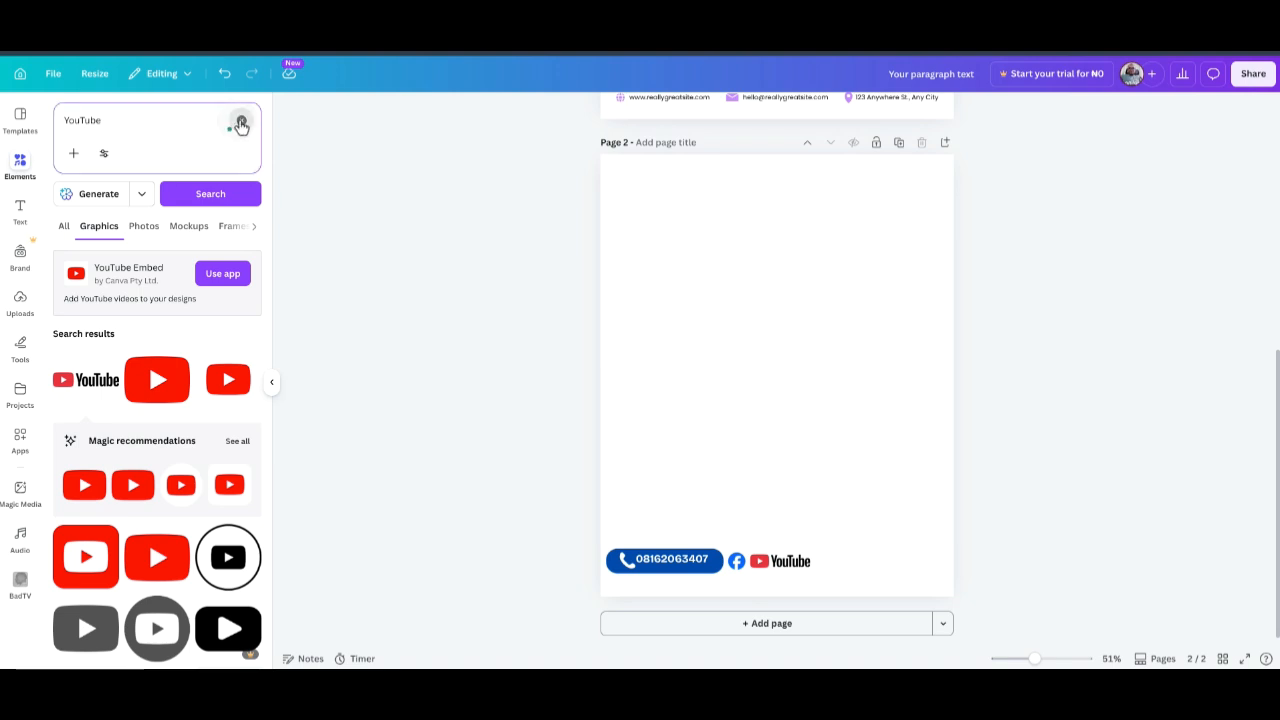
Generate AI graphics from the prompt 'Generate a whatsapp icon 3D'.
left_click(130, 128)
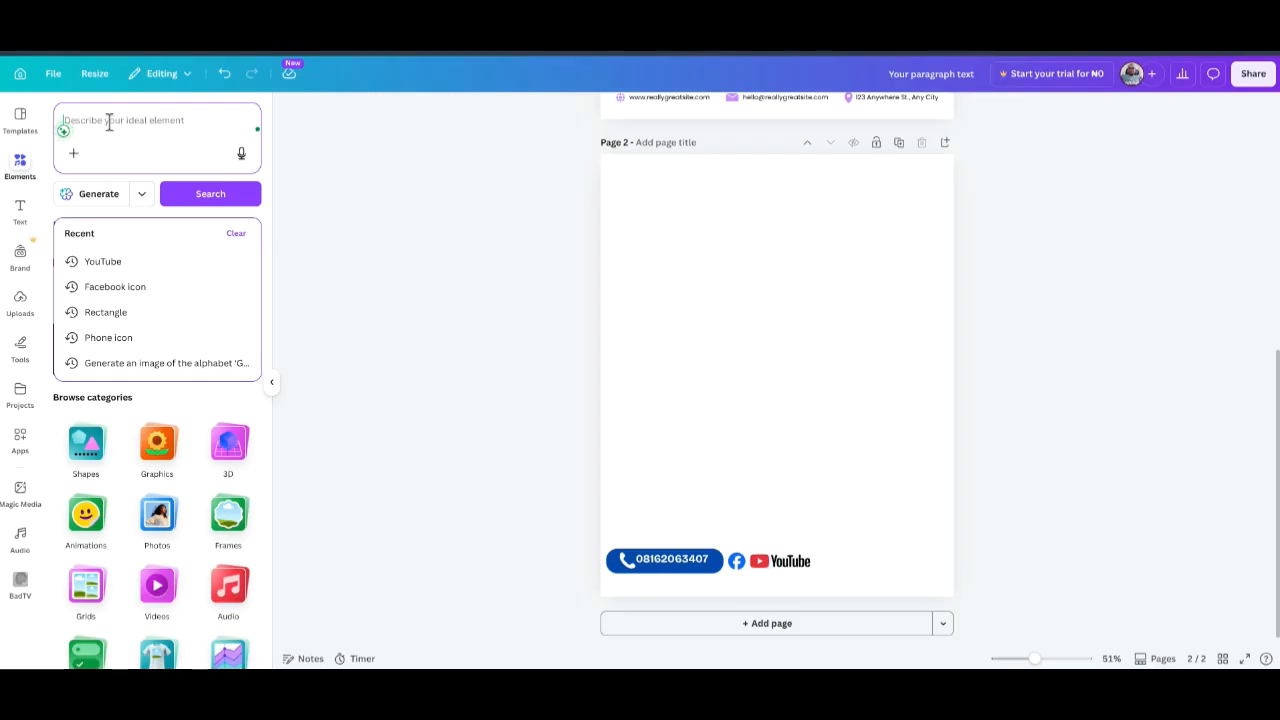
type("Generate")
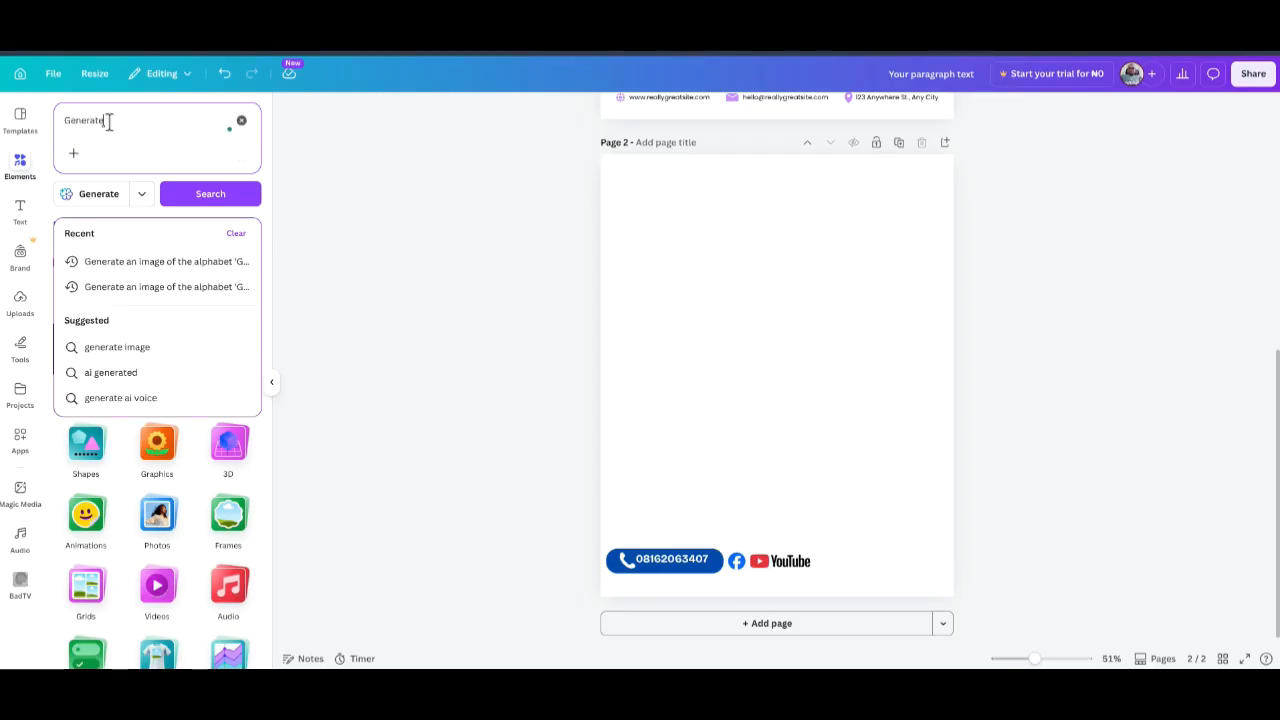
type(" whatsapp icon 3D")
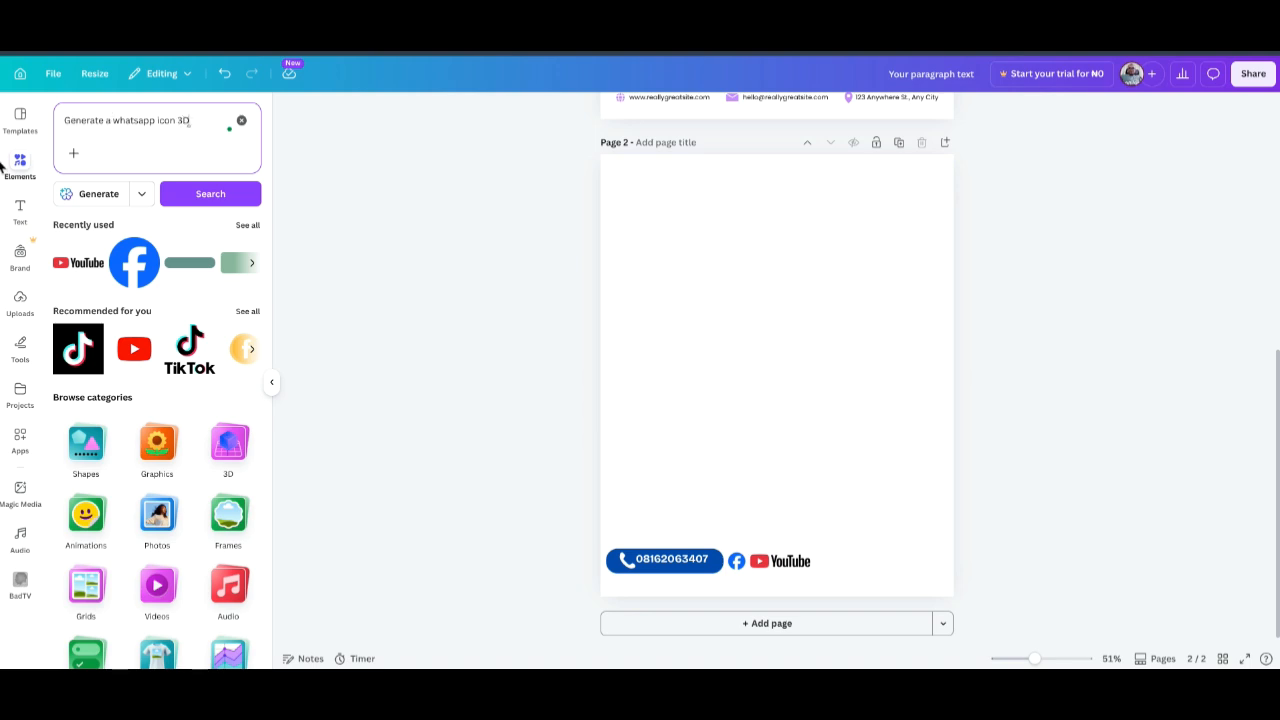
left_click(88, 195)
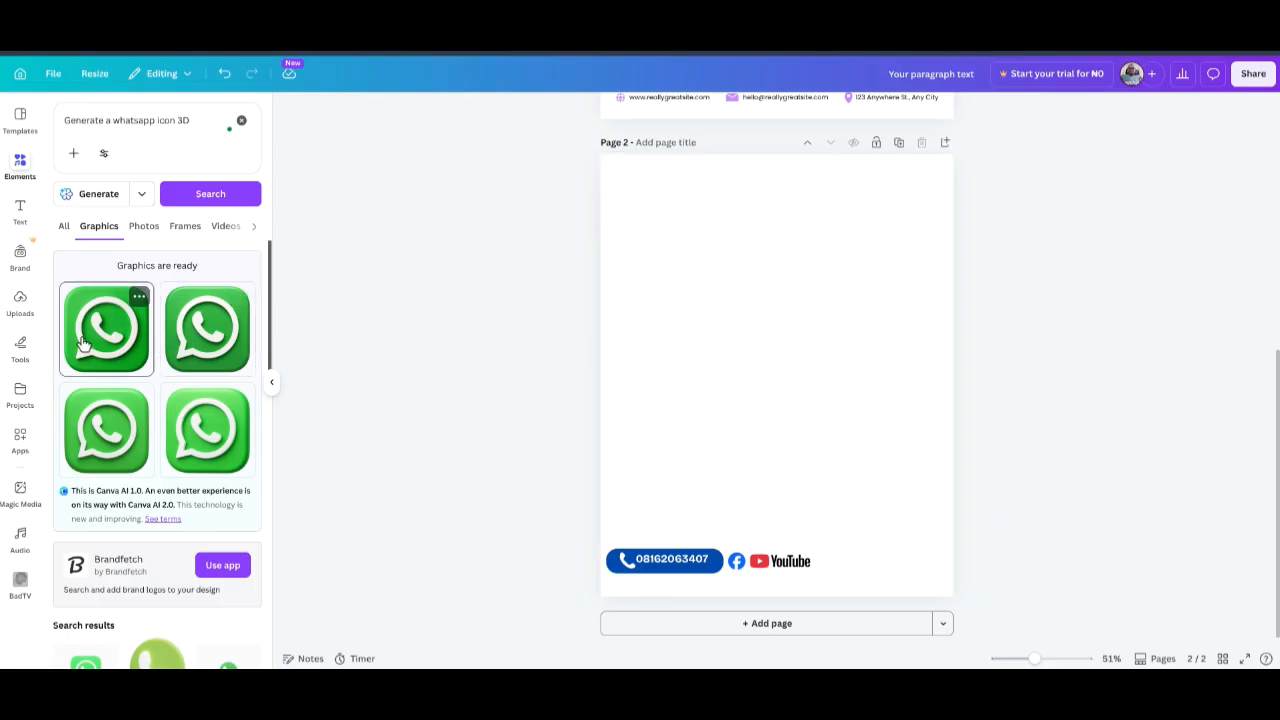
Add the first 3D WhatsApp icon, shrunk to about 100 px, right of the YouTube logo.
left_click(139, 298)
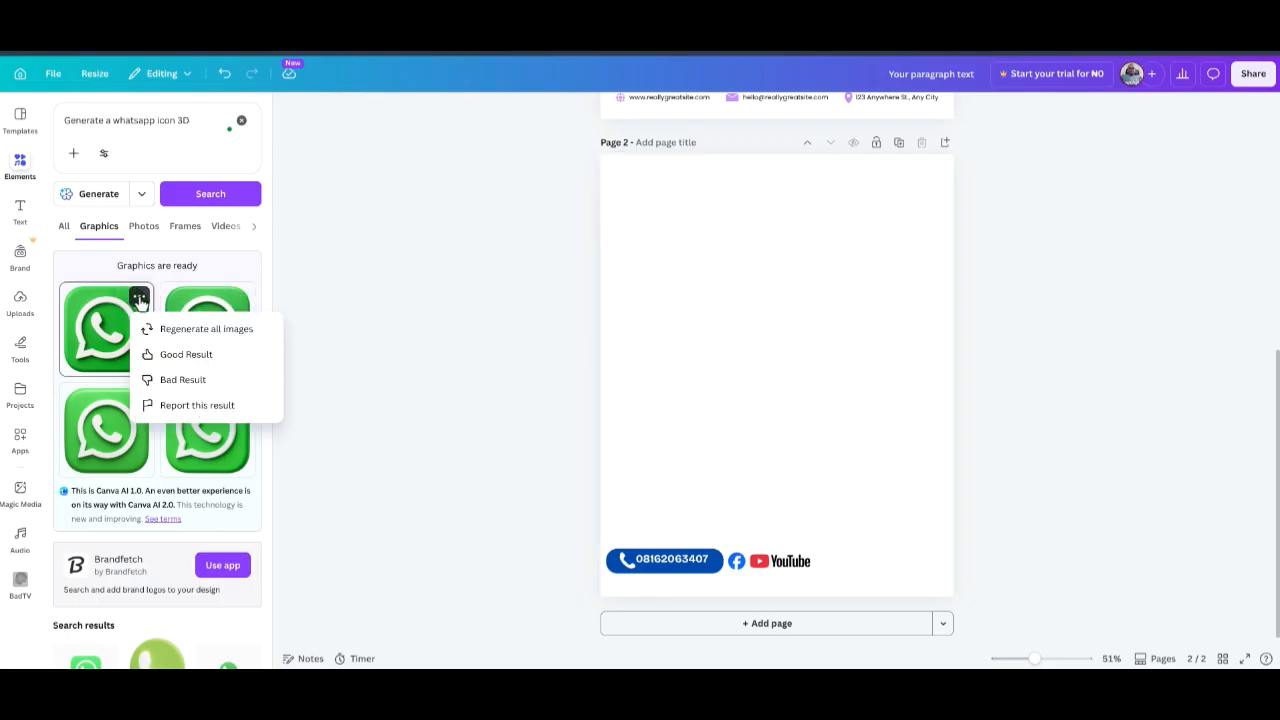
left_click(168, 340)
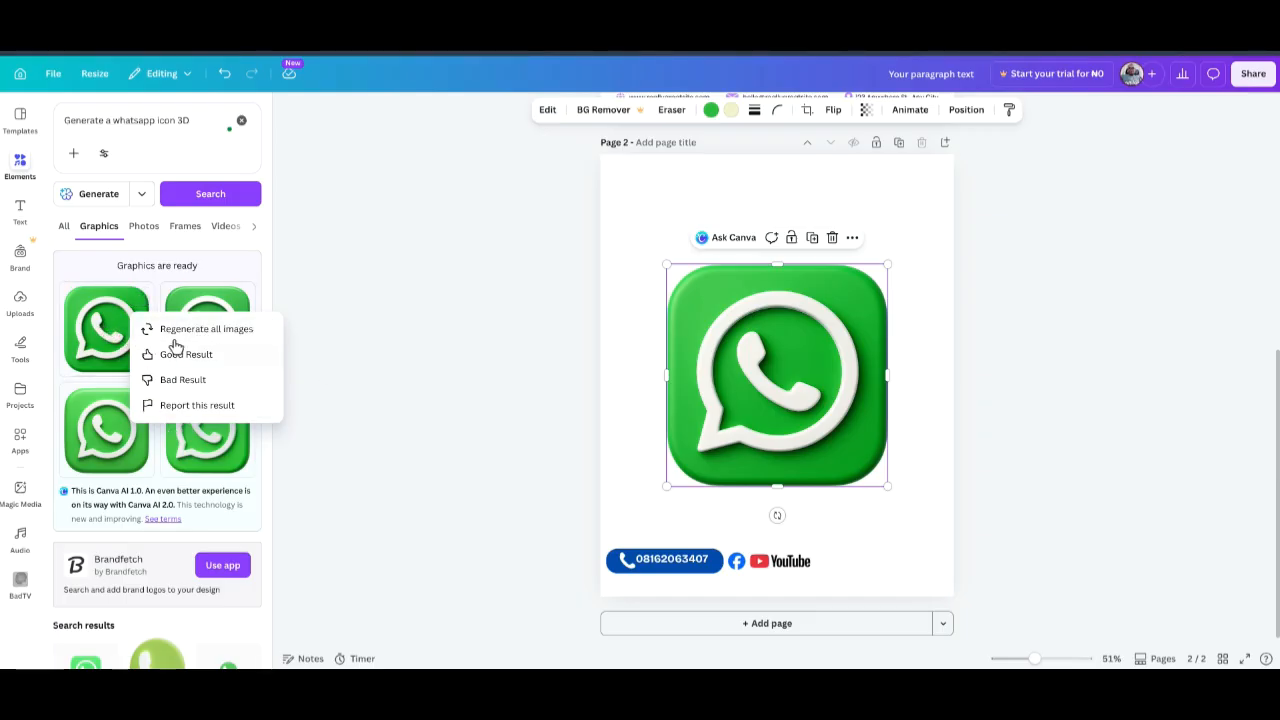
left_click(402, 368)
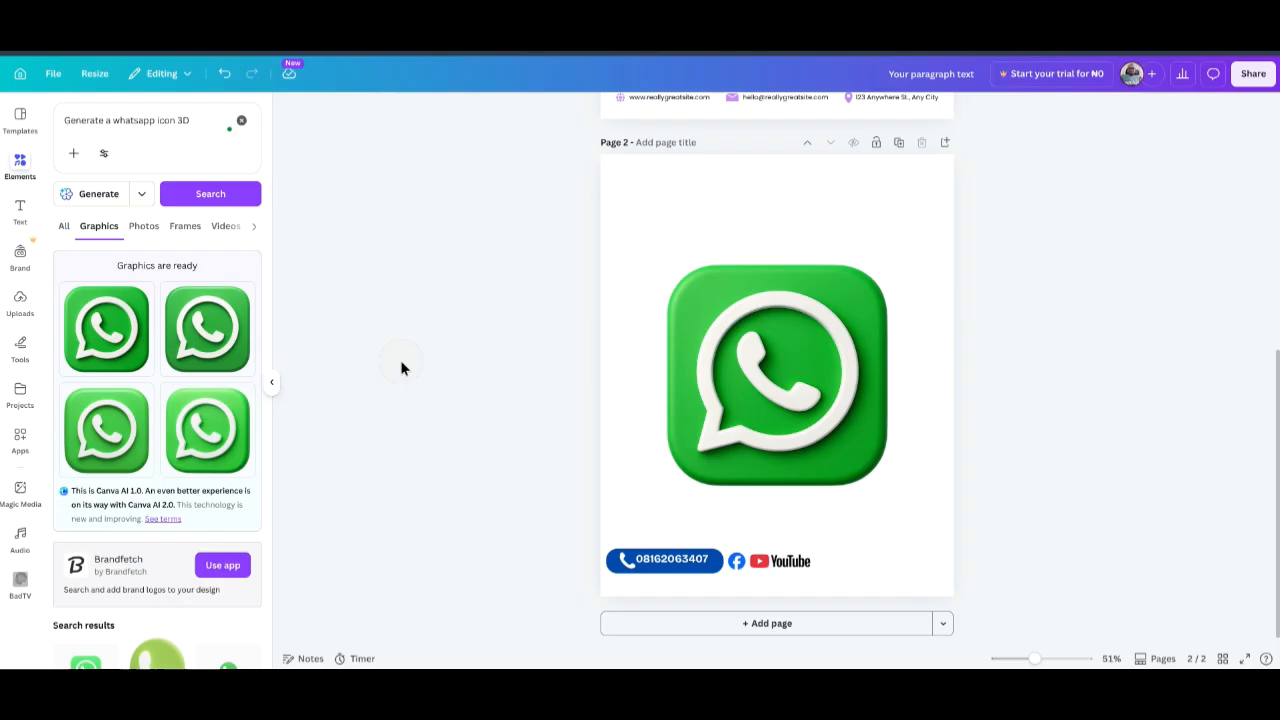
left_click(852, 323)
left_click_drag(887, 266, 834, 565)
left_click(517, 458)
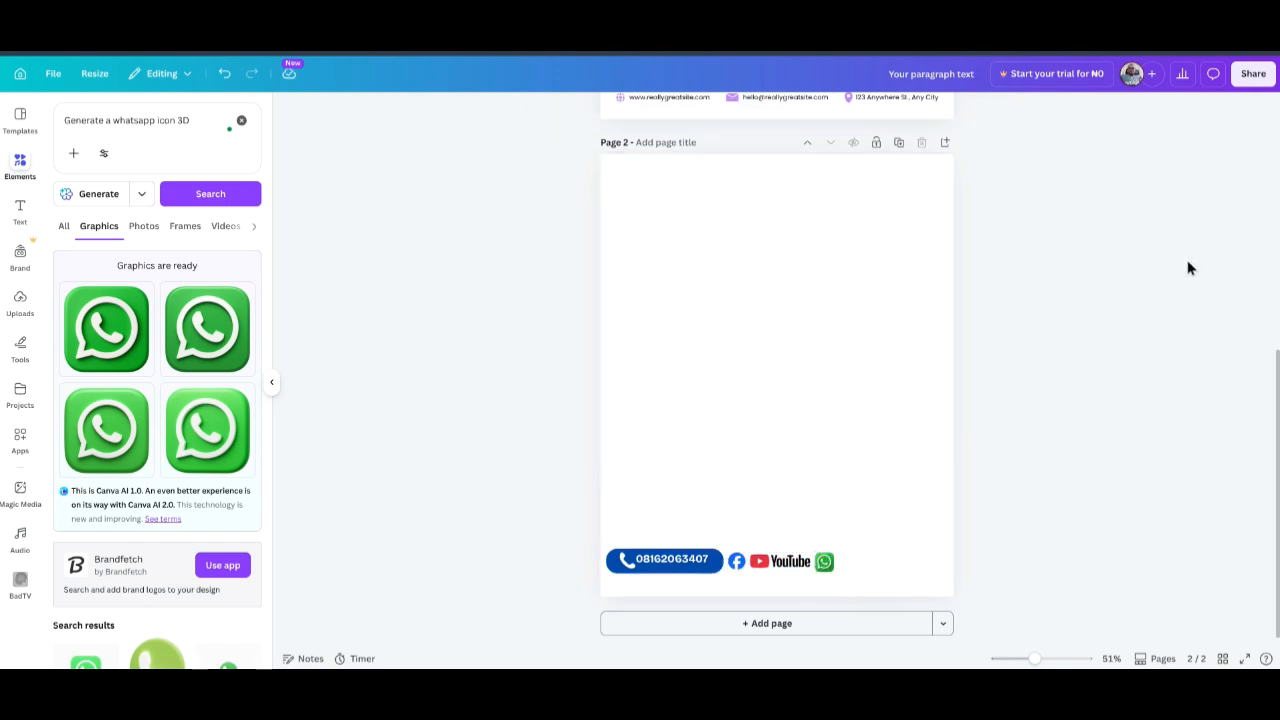
left_click(241, 120)
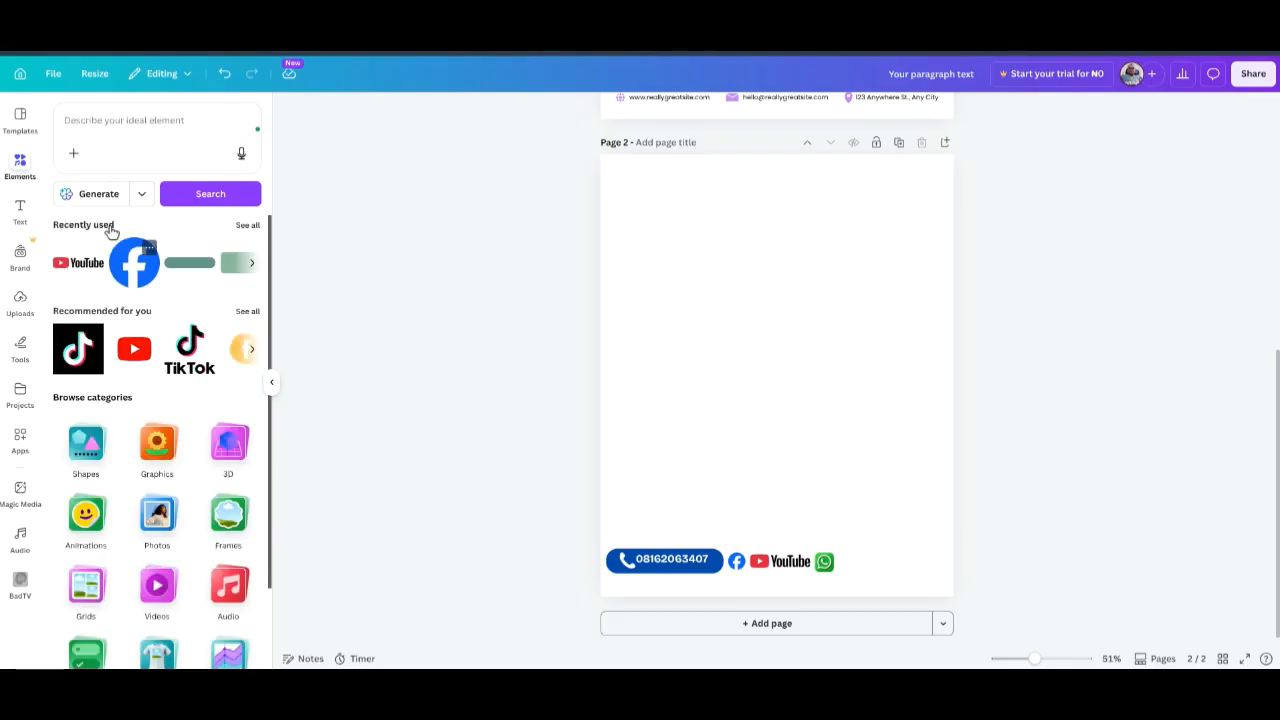
Browse the Frames category and show all the letter-shaped frames.
scroll(127, 453, "down", 2)
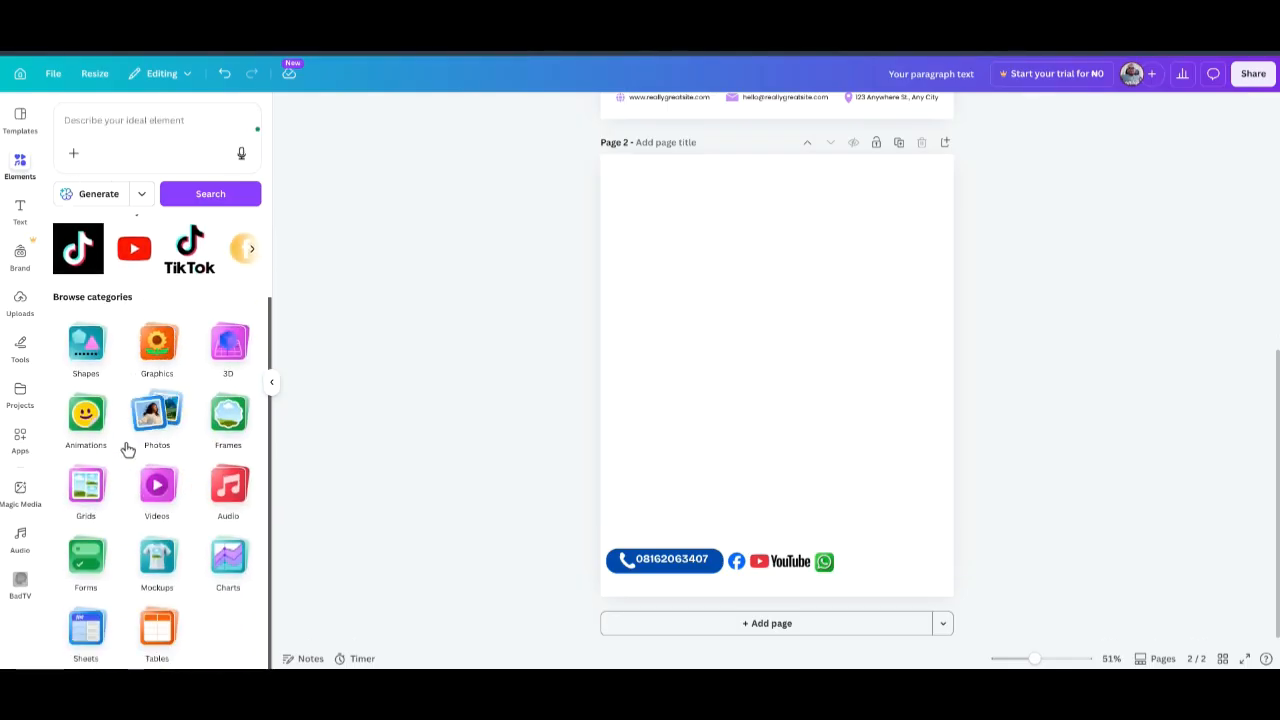
left_click(222, 428)
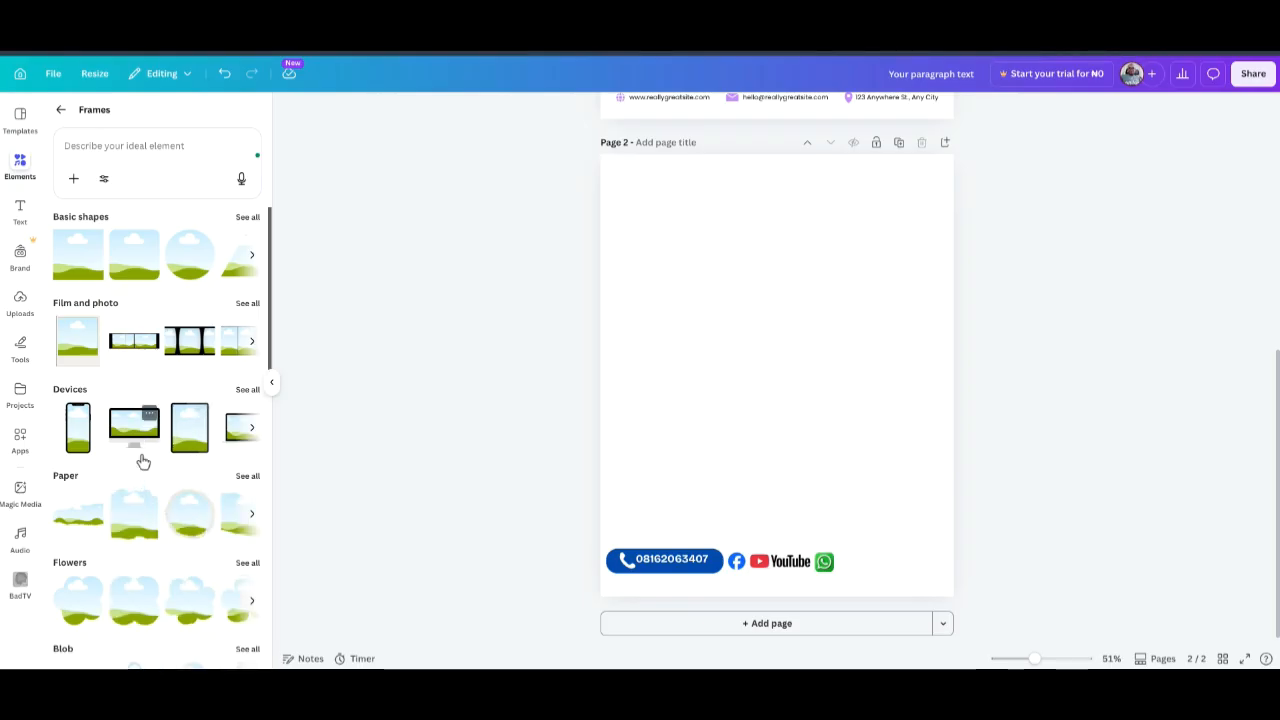
scroll(143, 455, "down", 3)
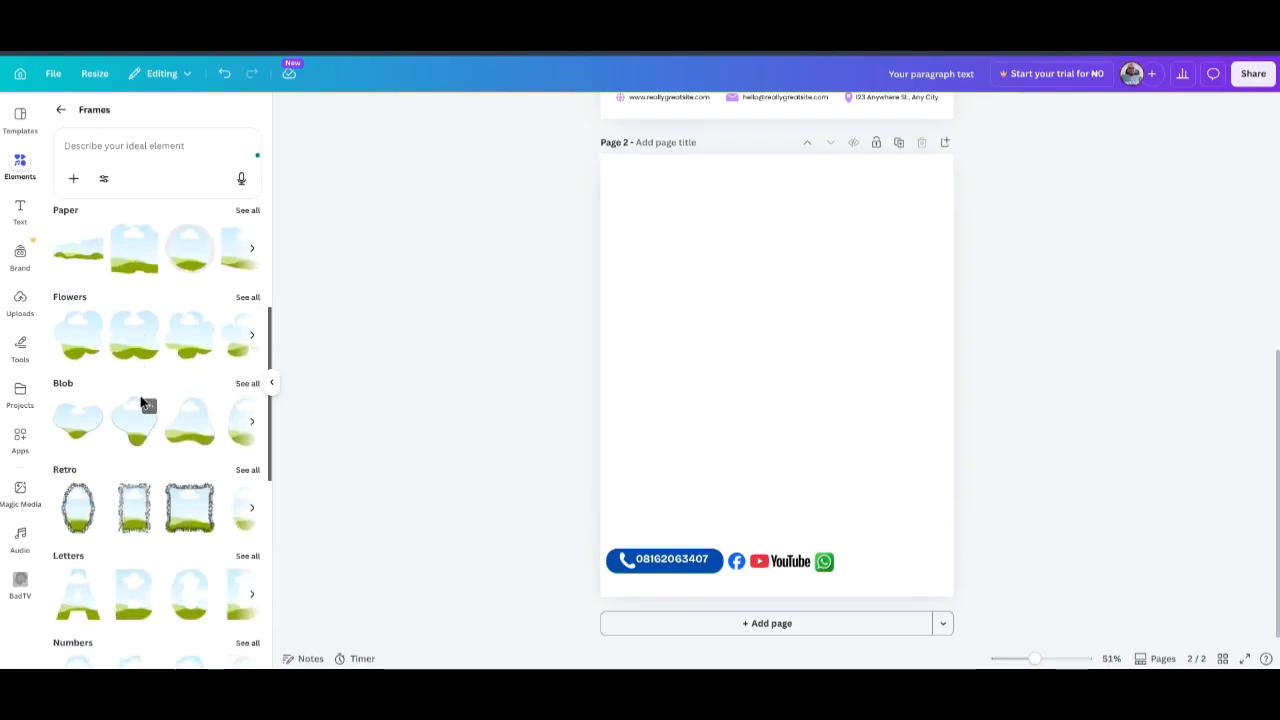
scroll(142, 400, "up", 1)
scroll(143, 417, "down", 4)
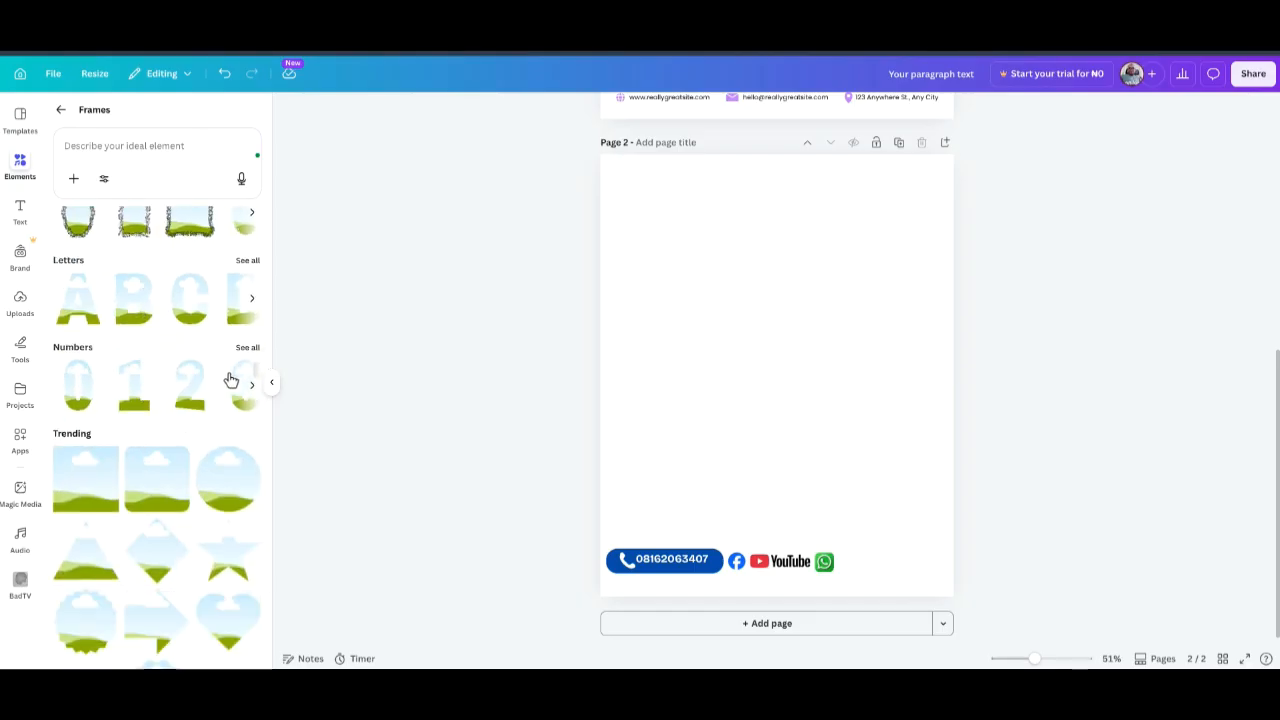
left_click(247, 261)
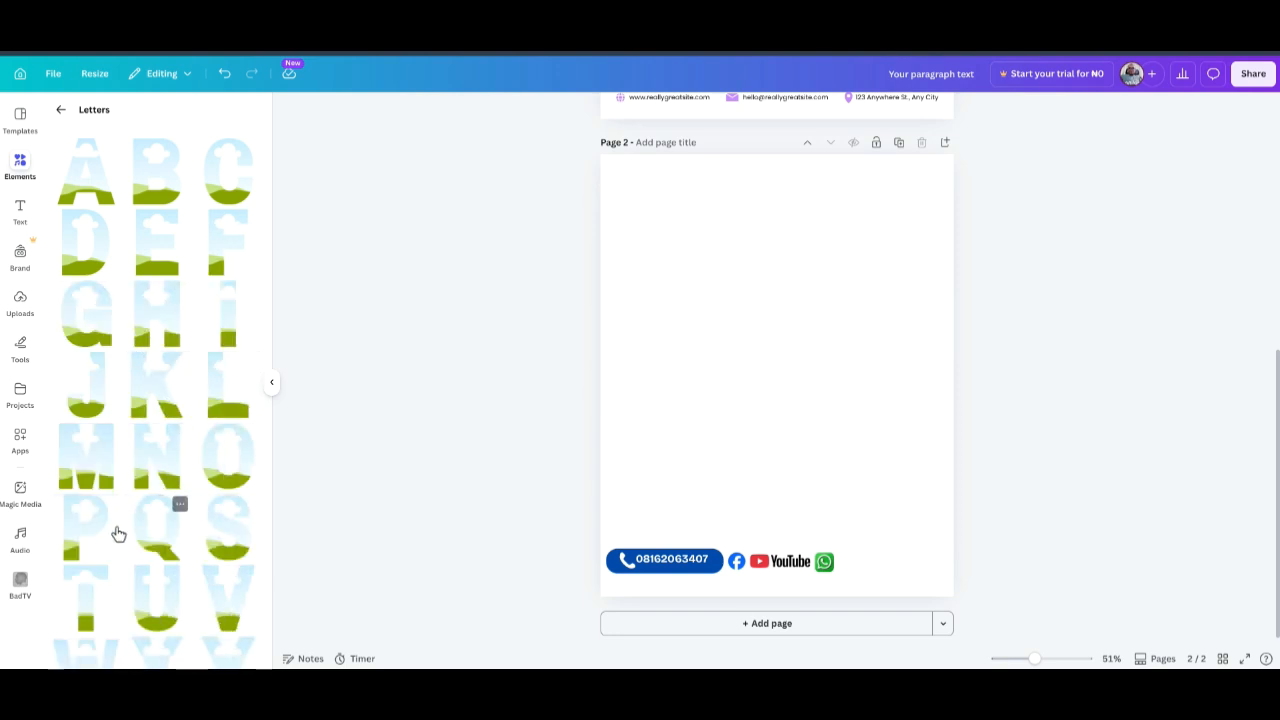
Add the P and A letter frames, shrink them and line them up left of centre.
left_click(106, 513)
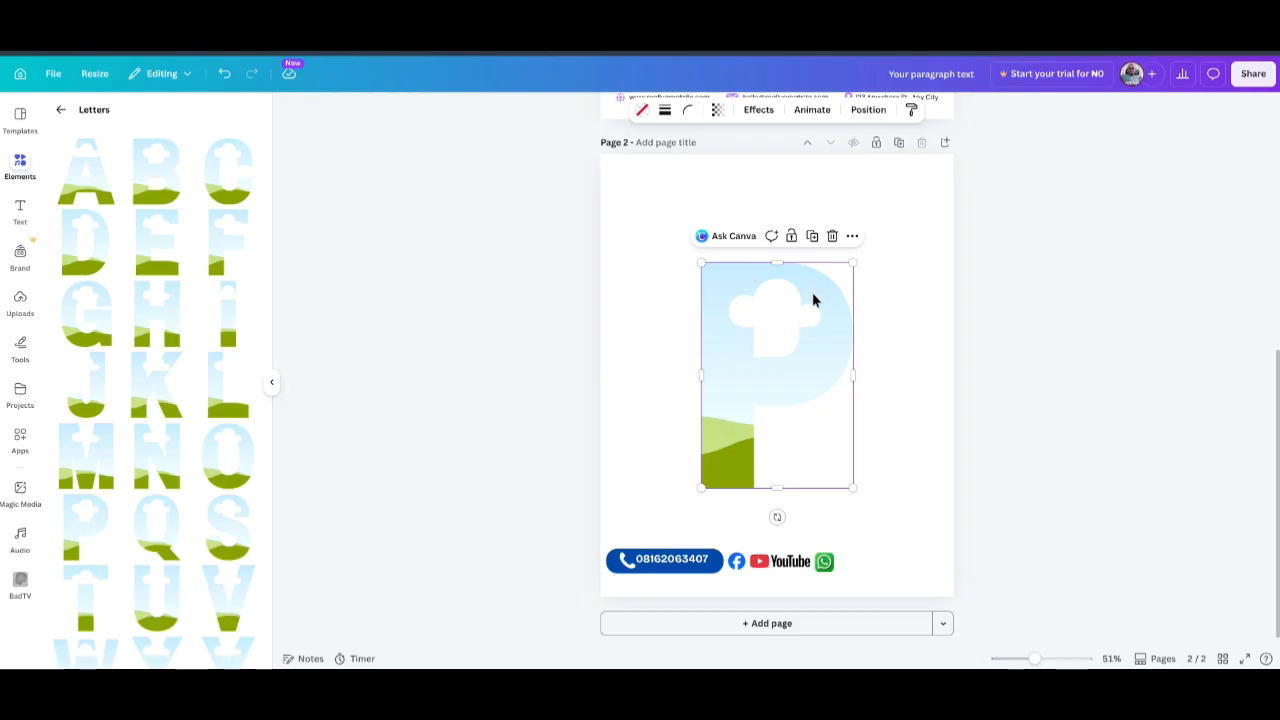
left_click_drag(852, 264, 717, 380)
left_click_drag(723, 434, 655, 372)
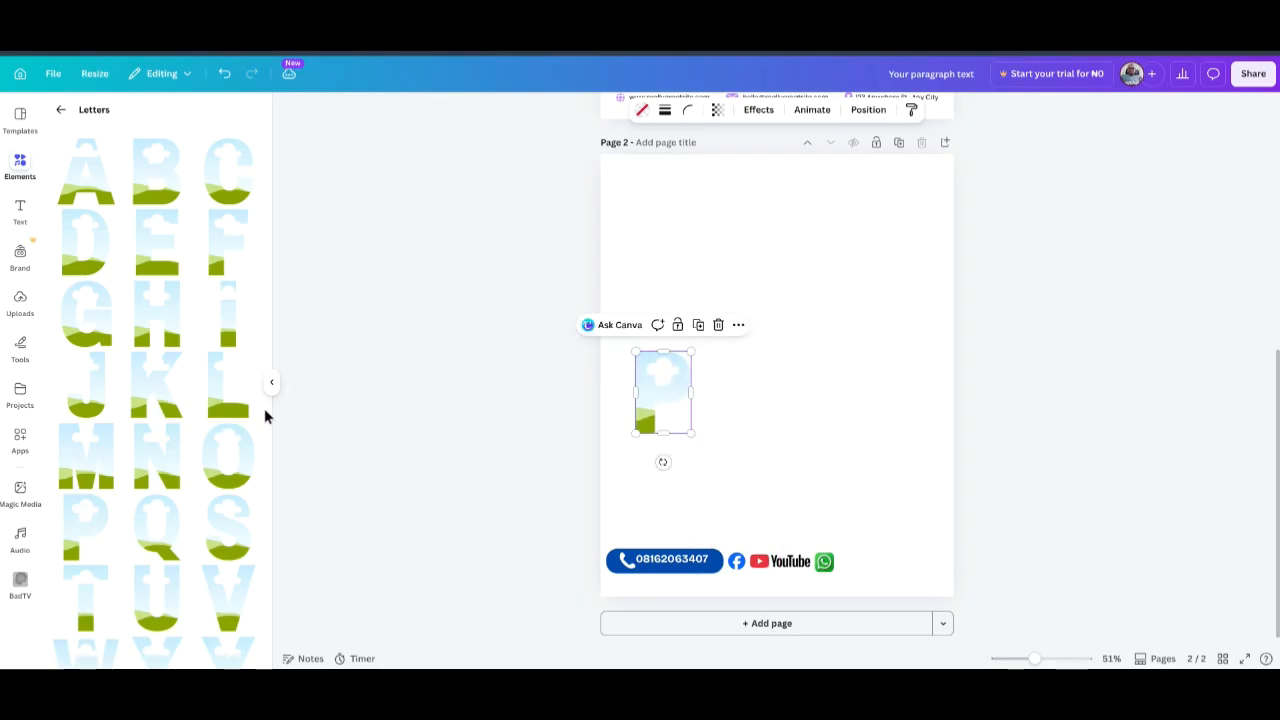
left_click(106, 171)
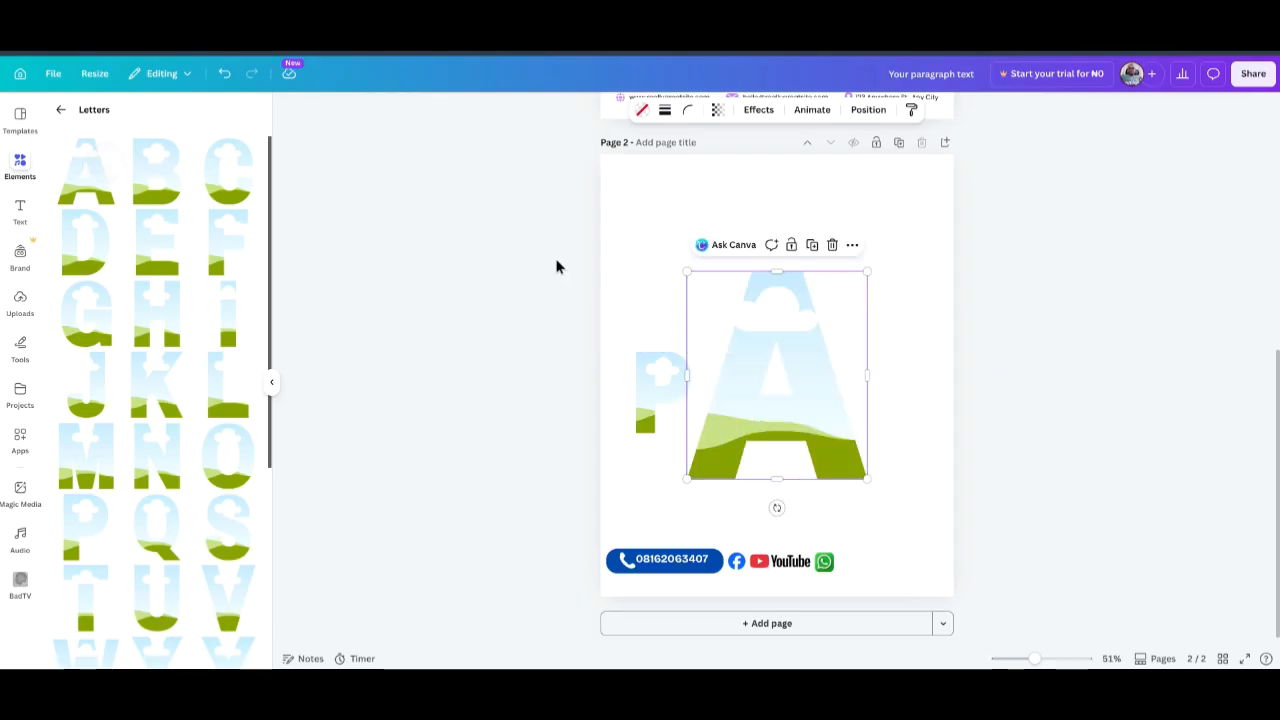
left_click_drag(866, 272, 712, 382)
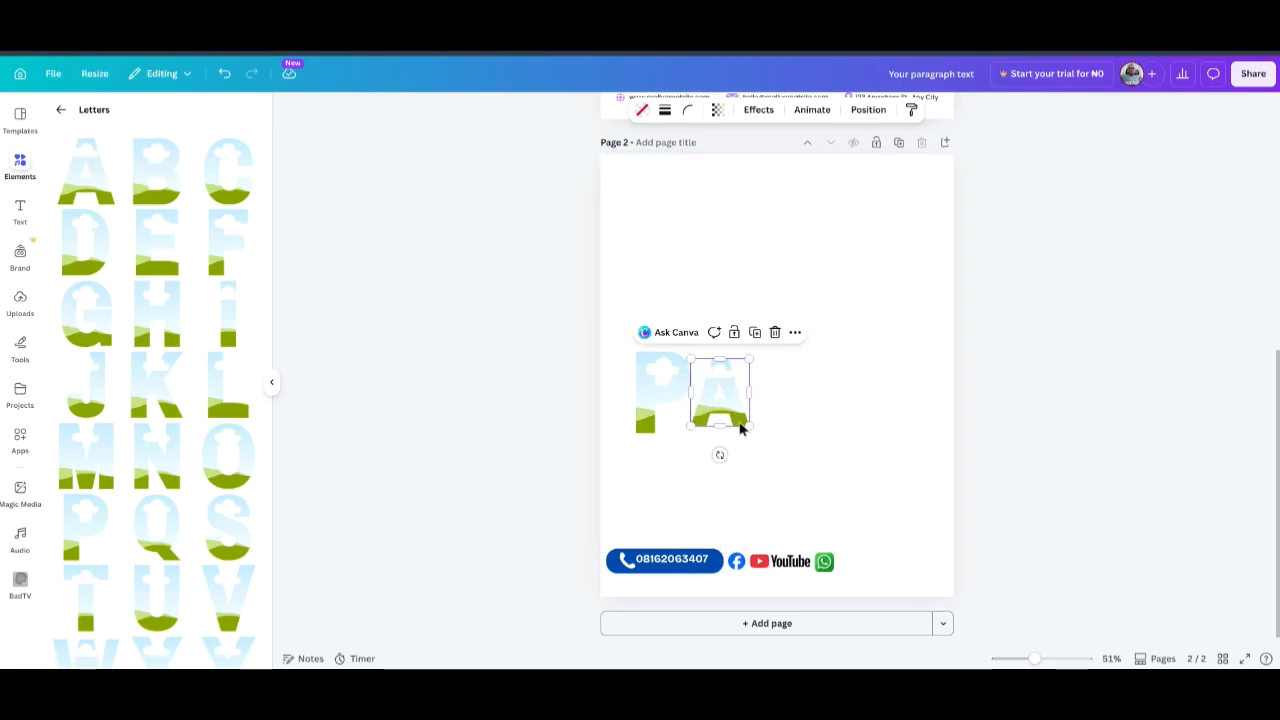
left_click_drag(751, 427, 756, 433)
Add the U and L letter frames, resized and placed after the A to complete PAUL.
scroll(146, 454, "down", 2)
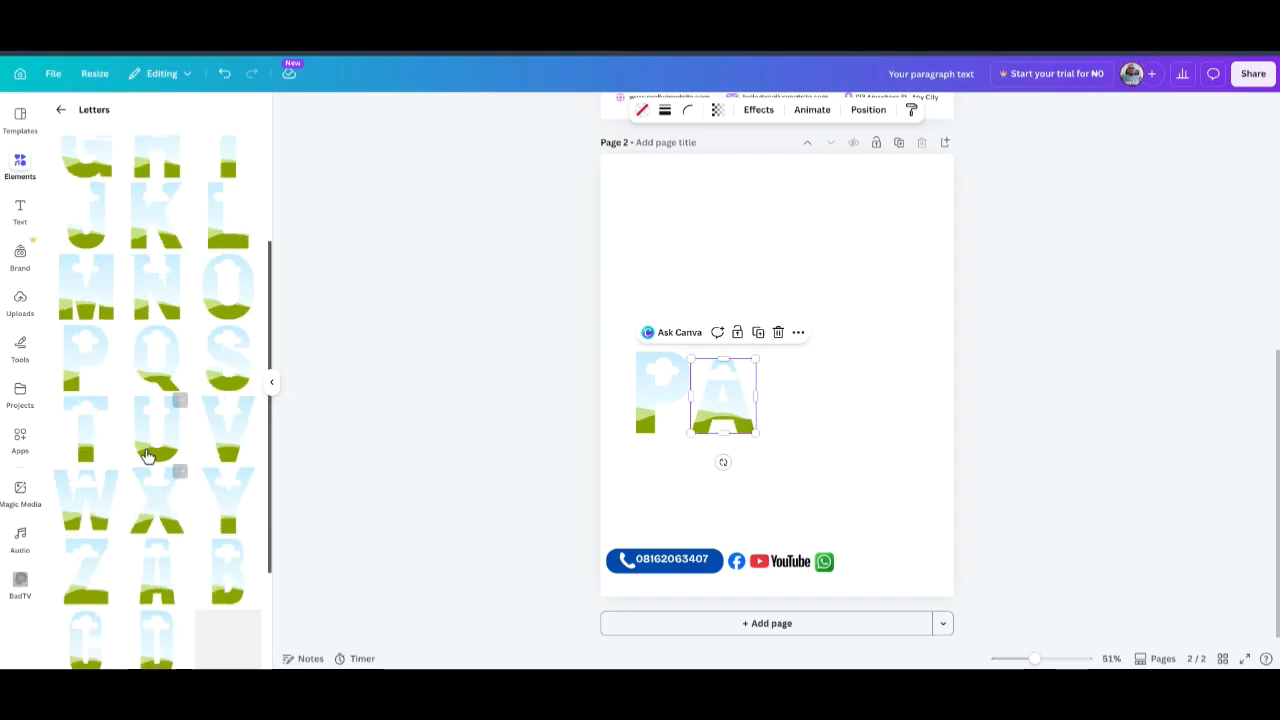
left_click(147, 453)
left_click_drag(702, 263, 784, 387)
left_click_drag(818, 440, 788, 389)
left_click_drag(755, 335, 771, 361)
left_click(833, 427)
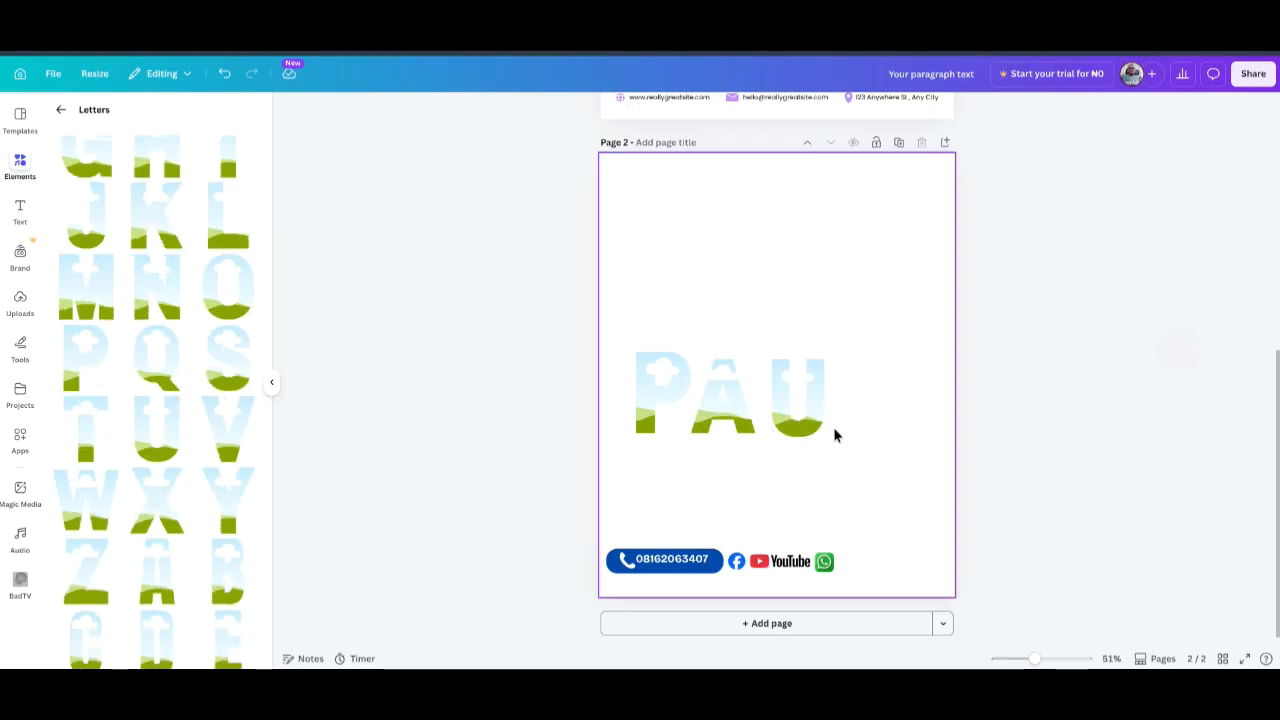
scroll(228, 262, "up", 1)
left_click(228, 262)
left_click_drag(706, 260, 790, 402)
left_click_drag(804, 474, 851, 423)
left_click(1017, 309)
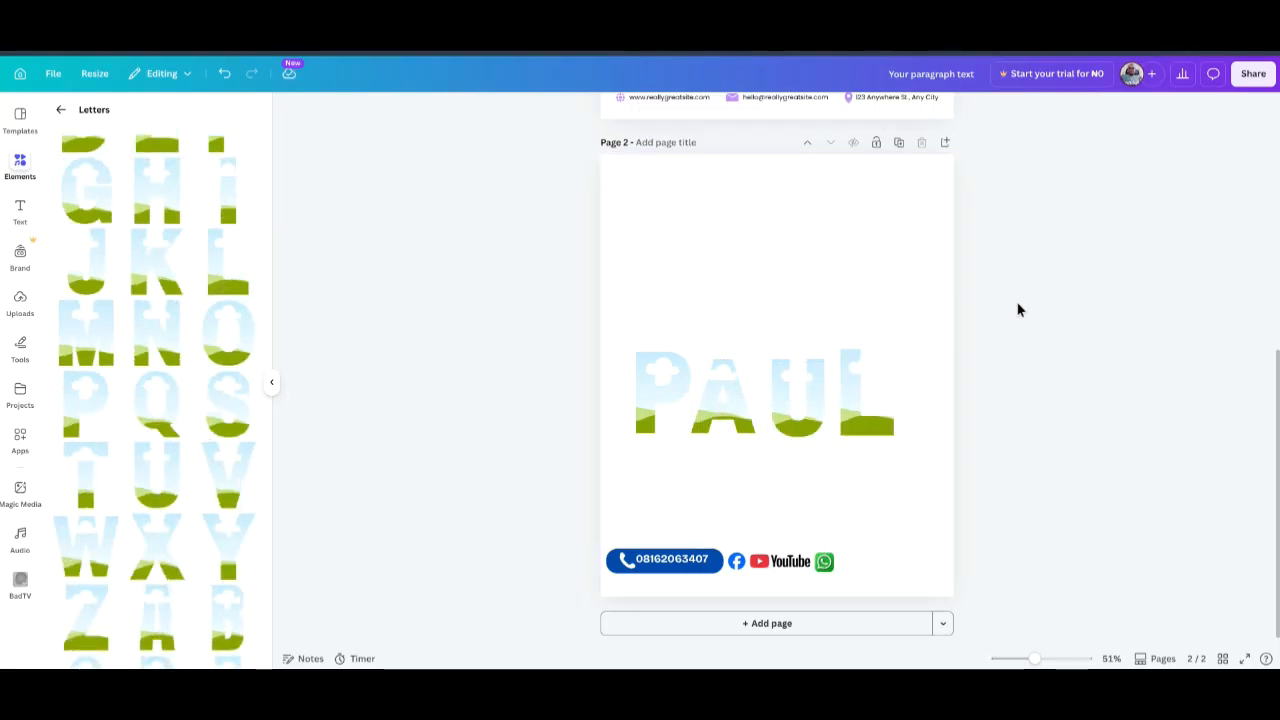
Return to the frames overview and search the frames for 'Rect'.
scroll(51, 194, "up", 3)
left_click(61, 109)
scroll(155, 300, "up", 10)
left_click(131, 146)
type("Rect")
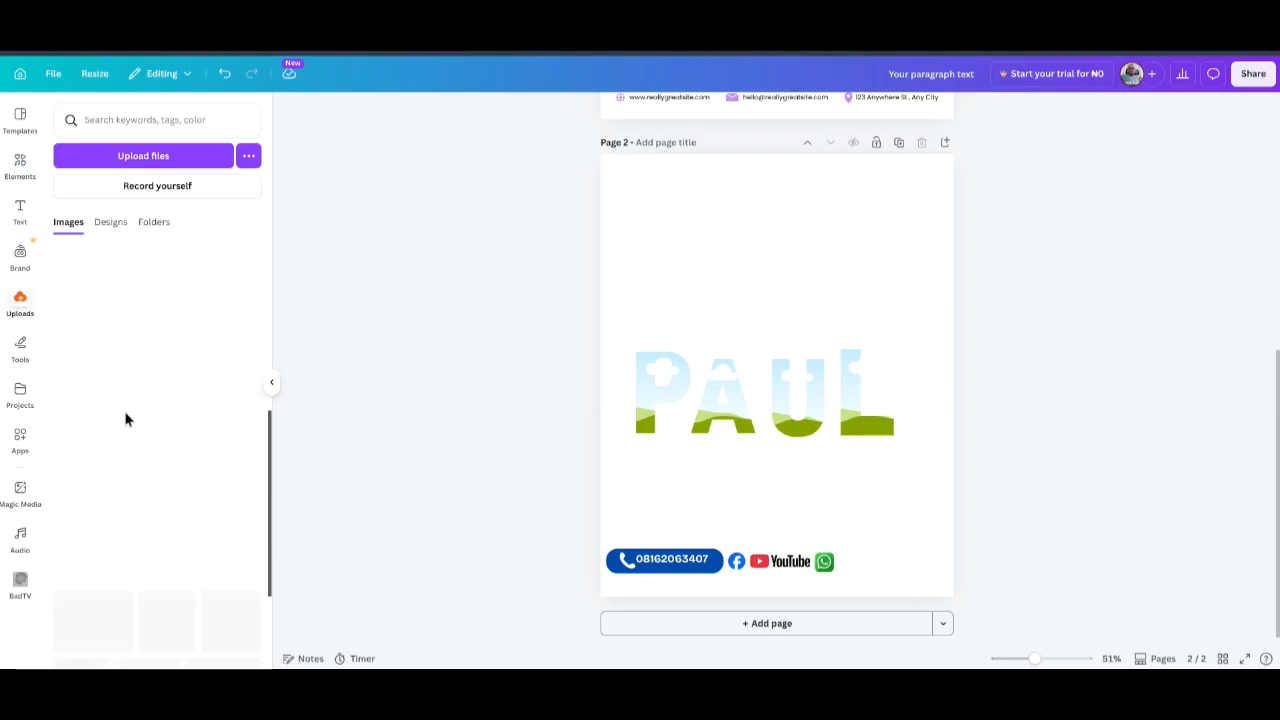
From Uploads, drop the cupped-hands photo into the first PAUL letter frame.
scroll(125, 416, "down", 2)
left_click(797, 329)
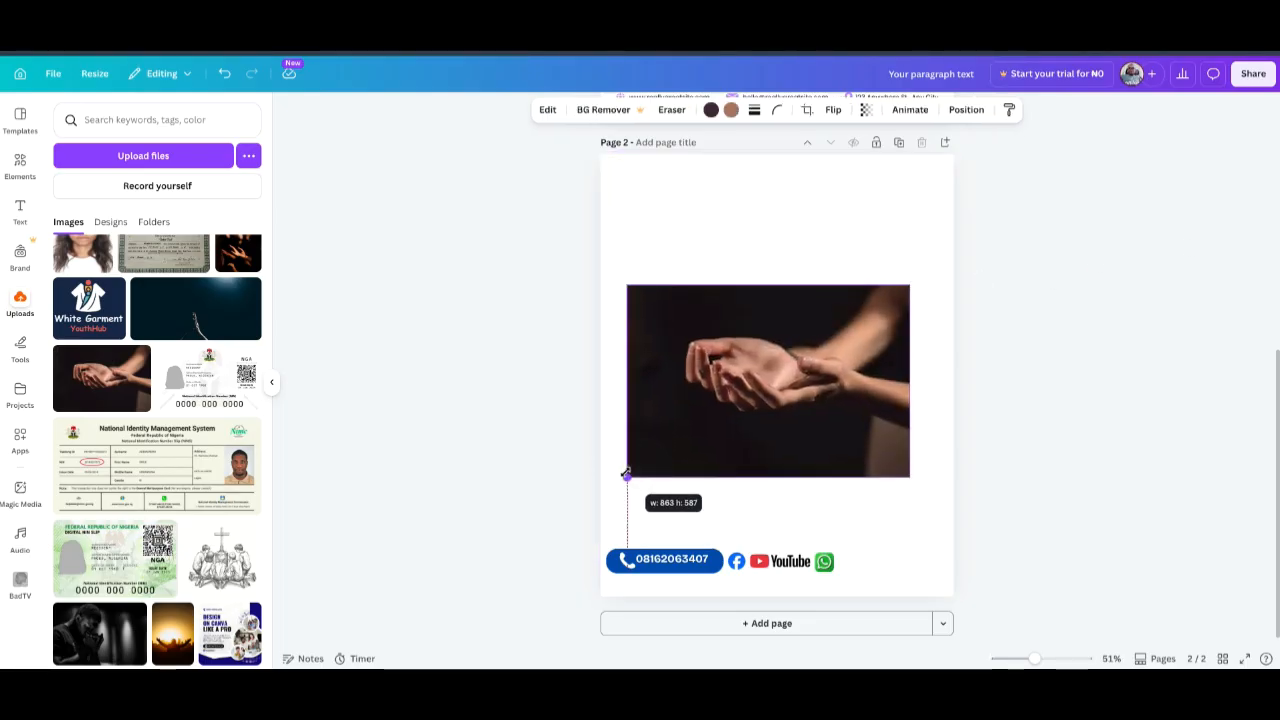
left_click_drag(626, 475, 626, 476)
mouse_move(720, 362)
left_mouse_down()
mouse_move(844, 363)
mouse_move(721, 384)
left_mouse_up()
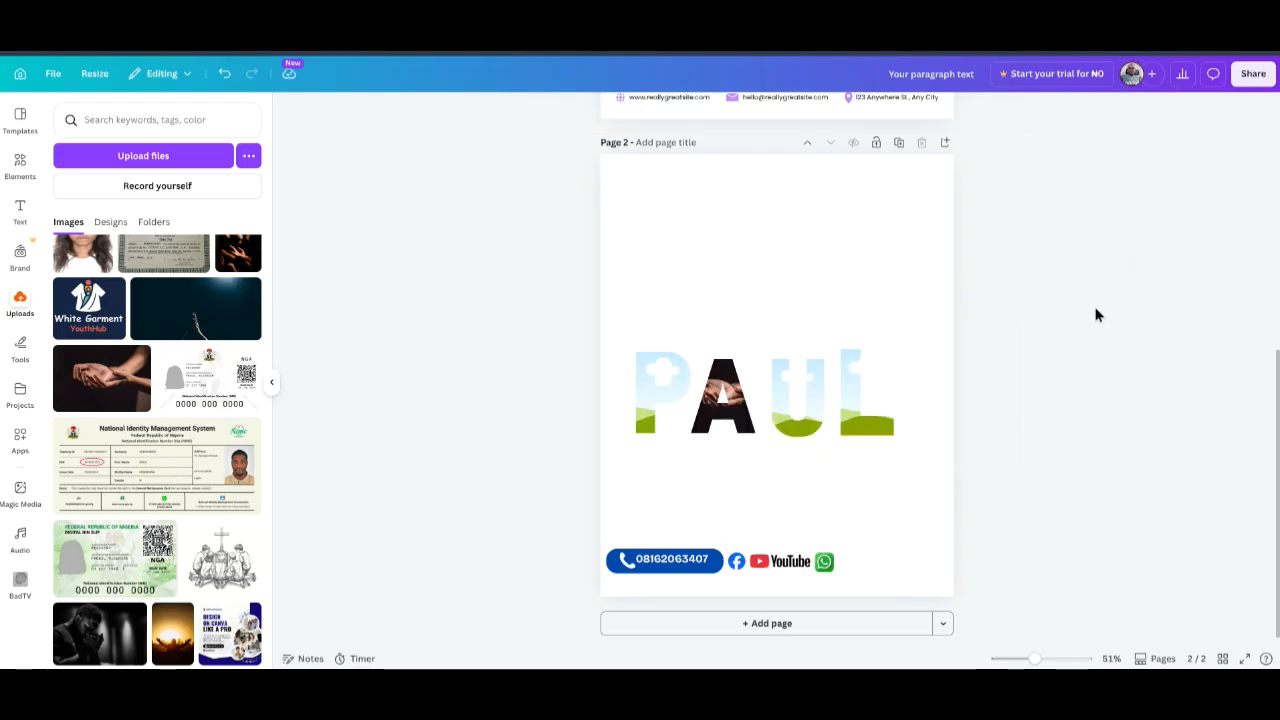
left_click(90, 386)
left_click_drag(798, 371, 663, 375)
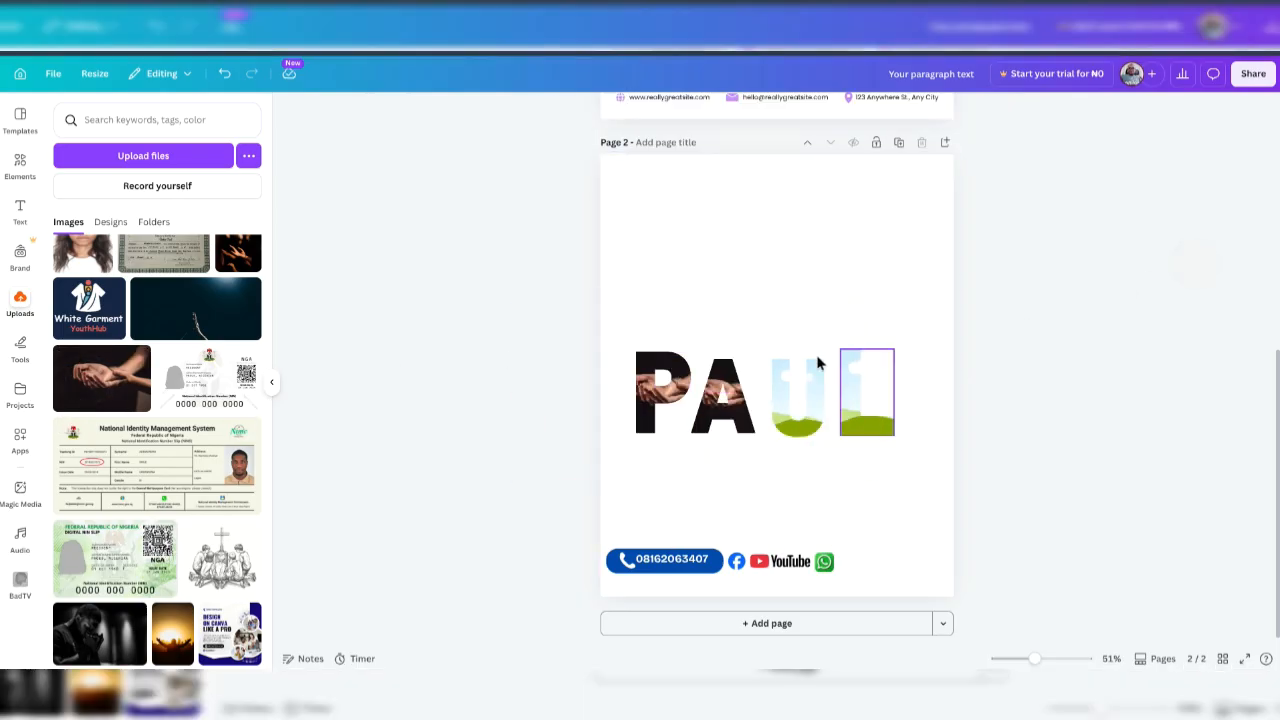
Drop further copies of the hands photo onto the remaining PAUL letters.
left_click(95, 385)
left_click_drag(770, 364, 870, 392)
left_click(100, 380)
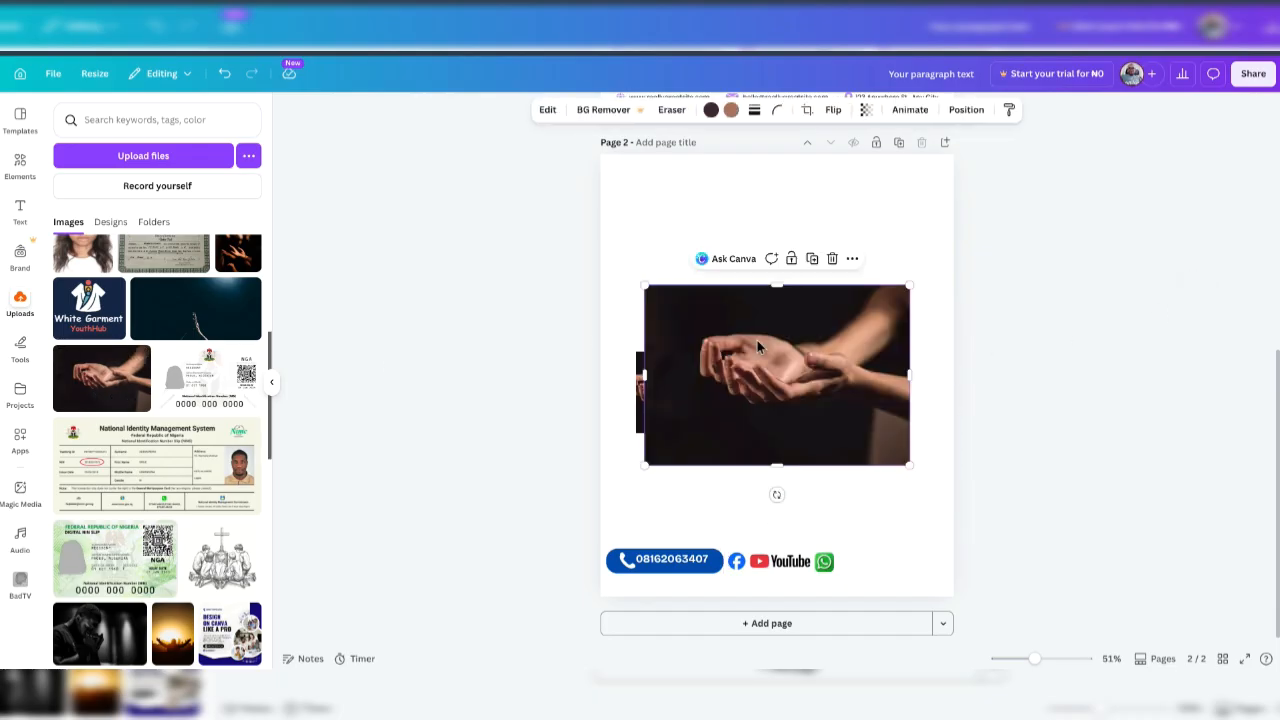
left_click_drag(757, 346, 772, 385)
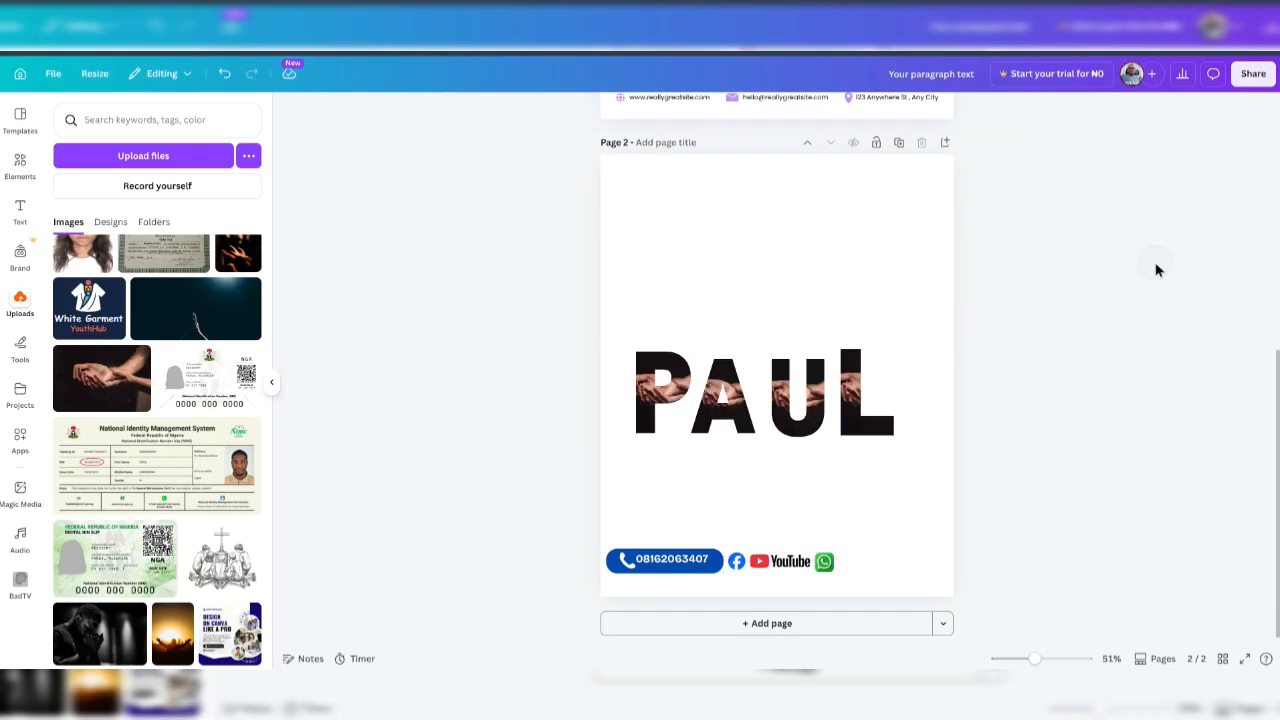
Shift the hands photo to the right inside the P and the A letters.
left_click(645, 395)
double_click(650, 396)
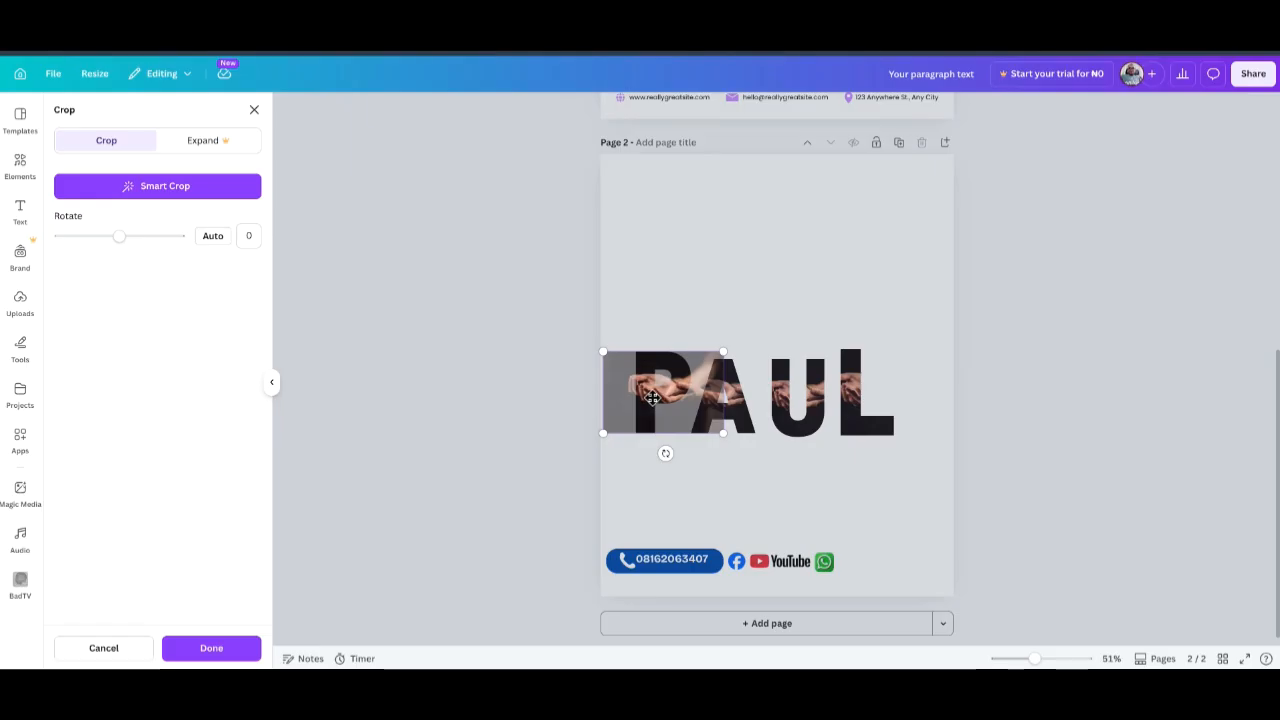
left_click_drag(655, 396, 688, 402)
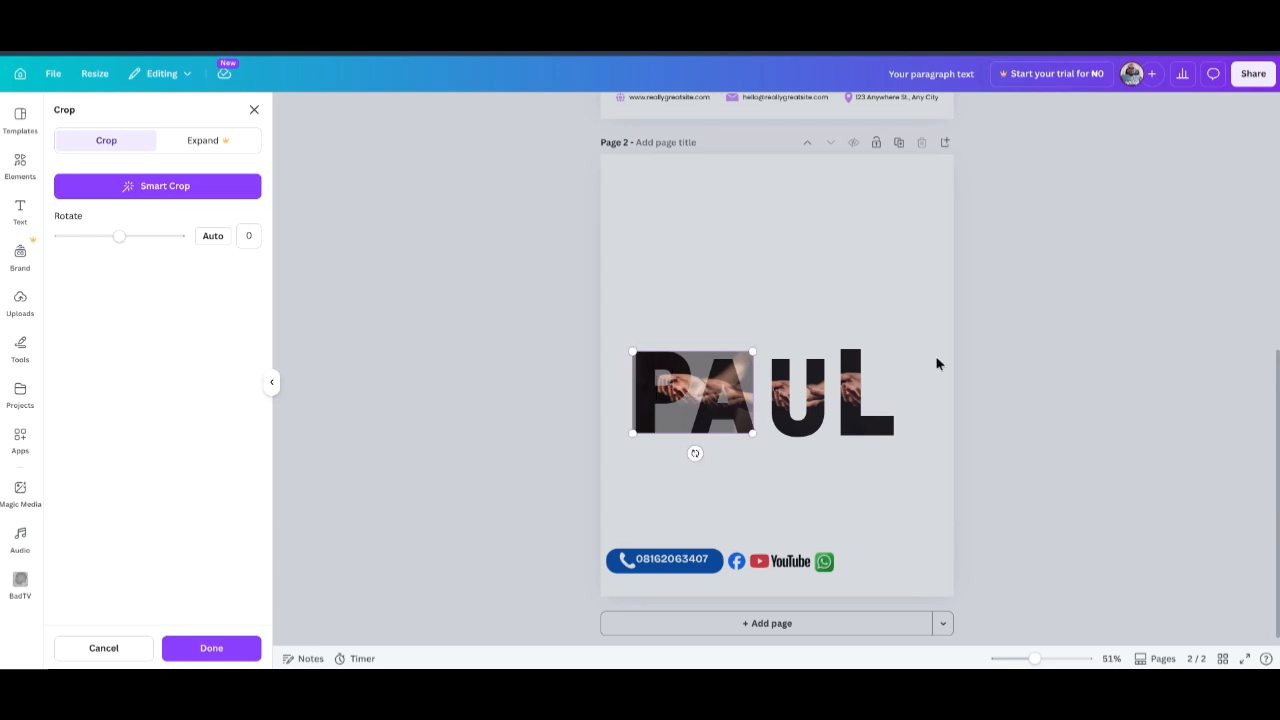
left_click(1110, 300)
left_click(727, 390)
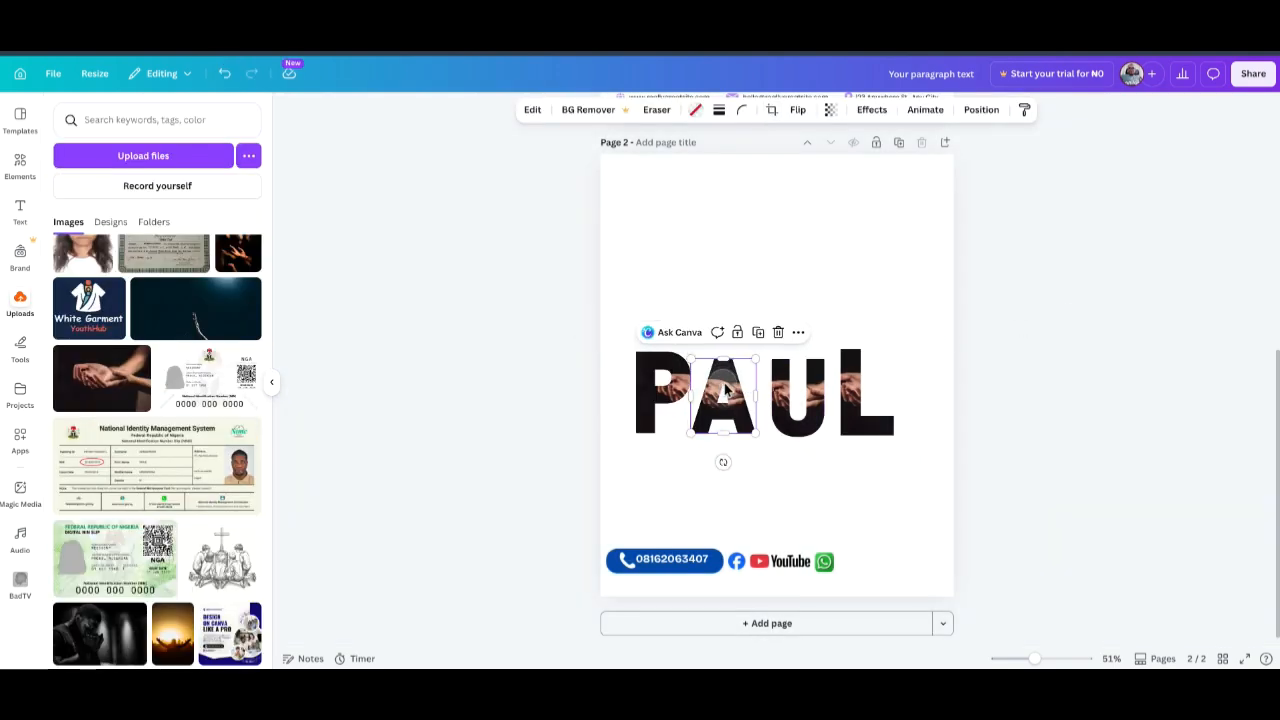
double_click(727, 390)
left_click_drag(731, 393, 750, 356)
left_click(1072, 258)
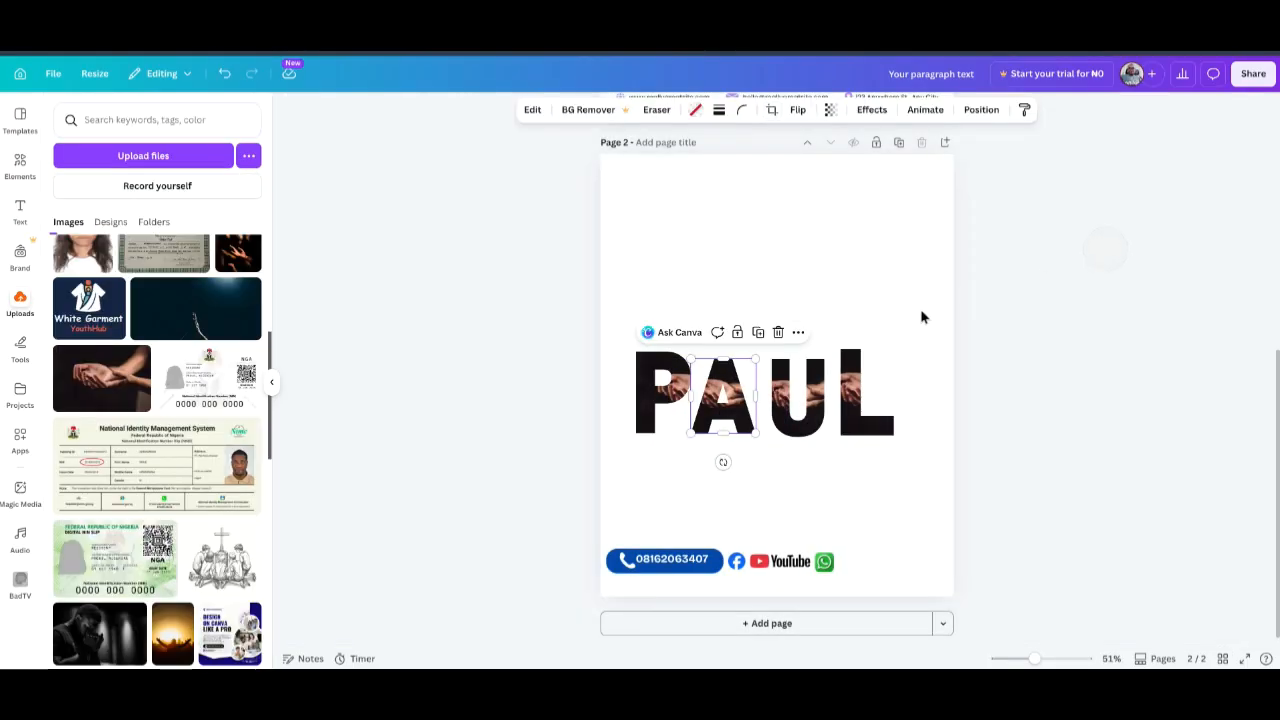
left_click(726, 294)
Reposition, enlarge and lower the hands photo inside the P.
double_click(642, 390)
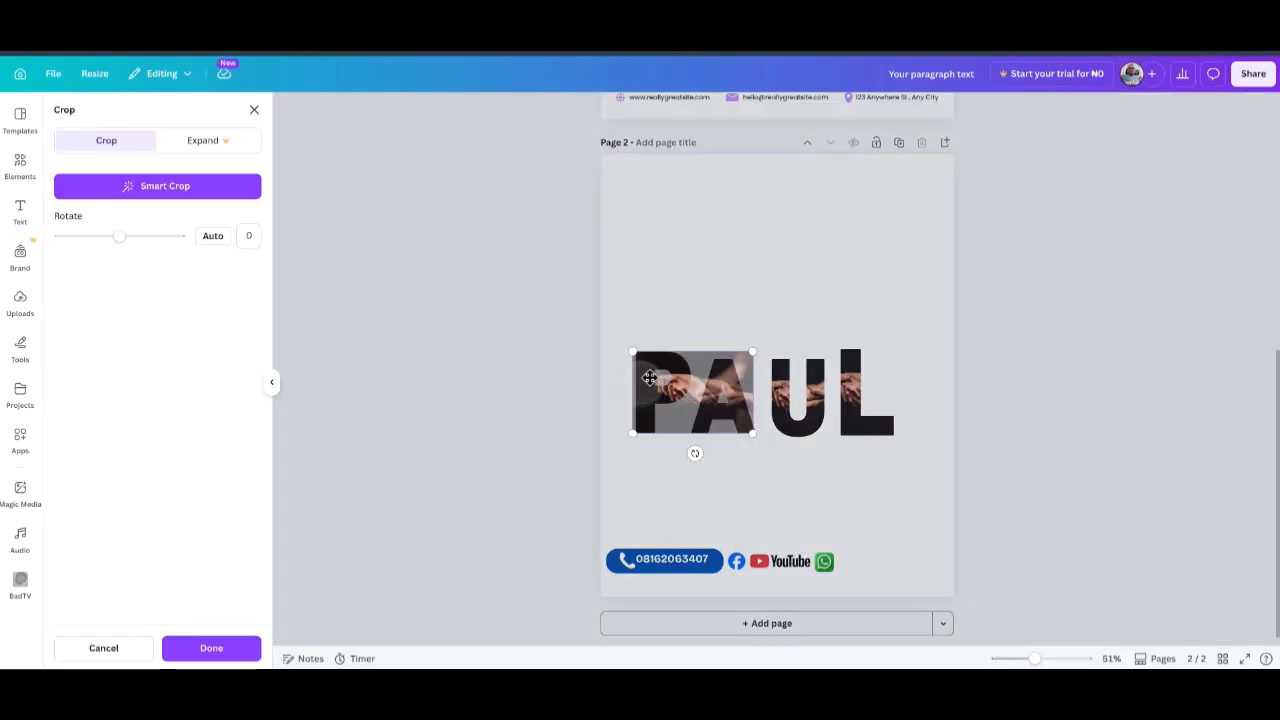
left_click_drag(695, 388, 737, 377)
left_click(1120, 294)
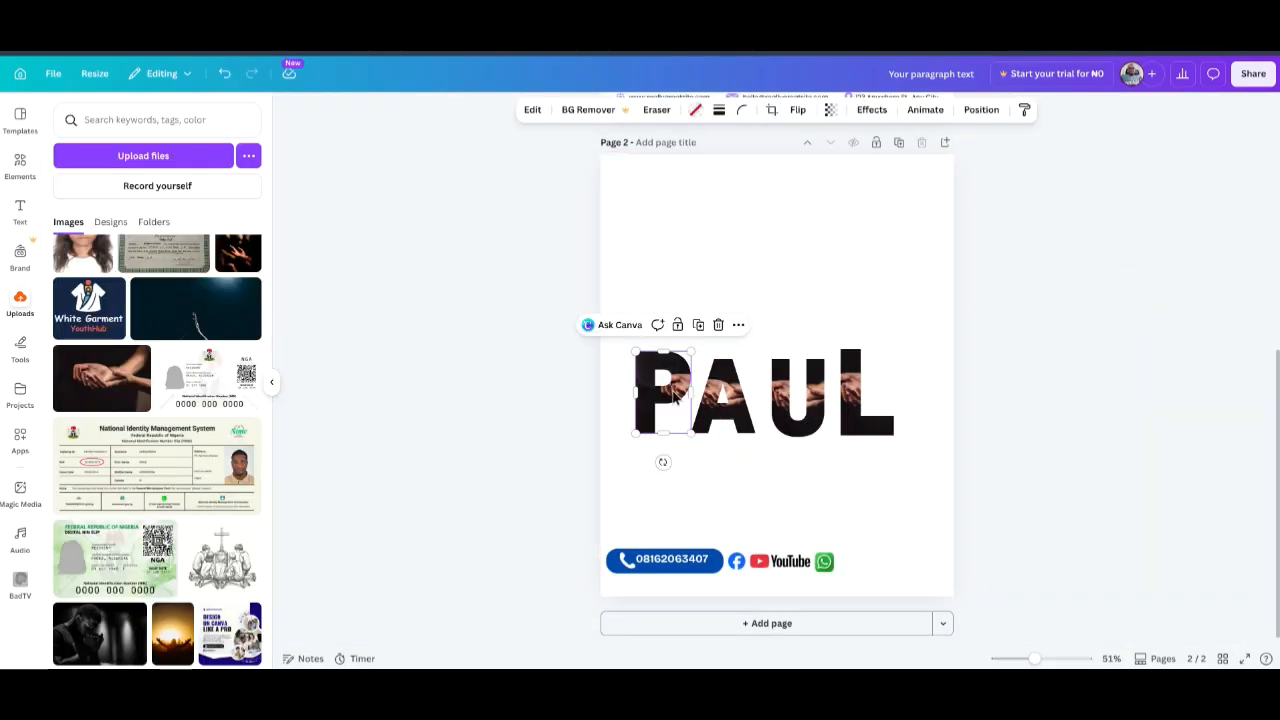
double_click(663, 396)
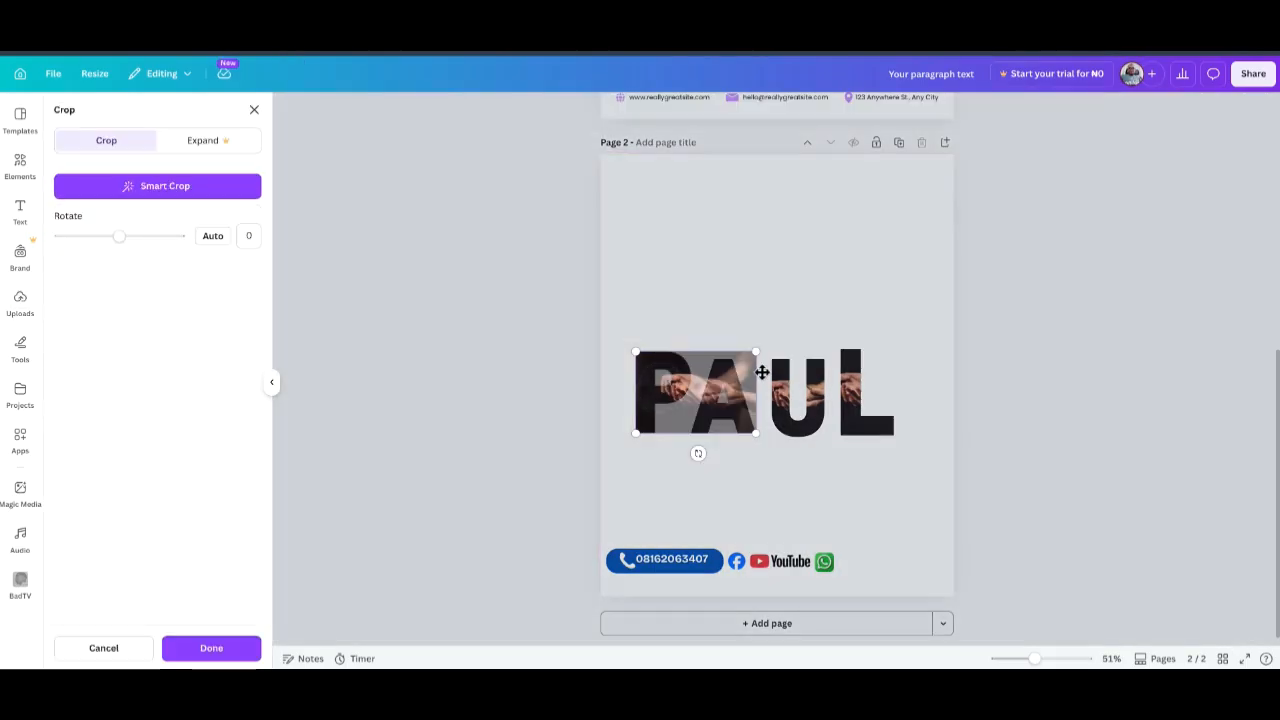
left_click_drag(755, 352, 939, 334)
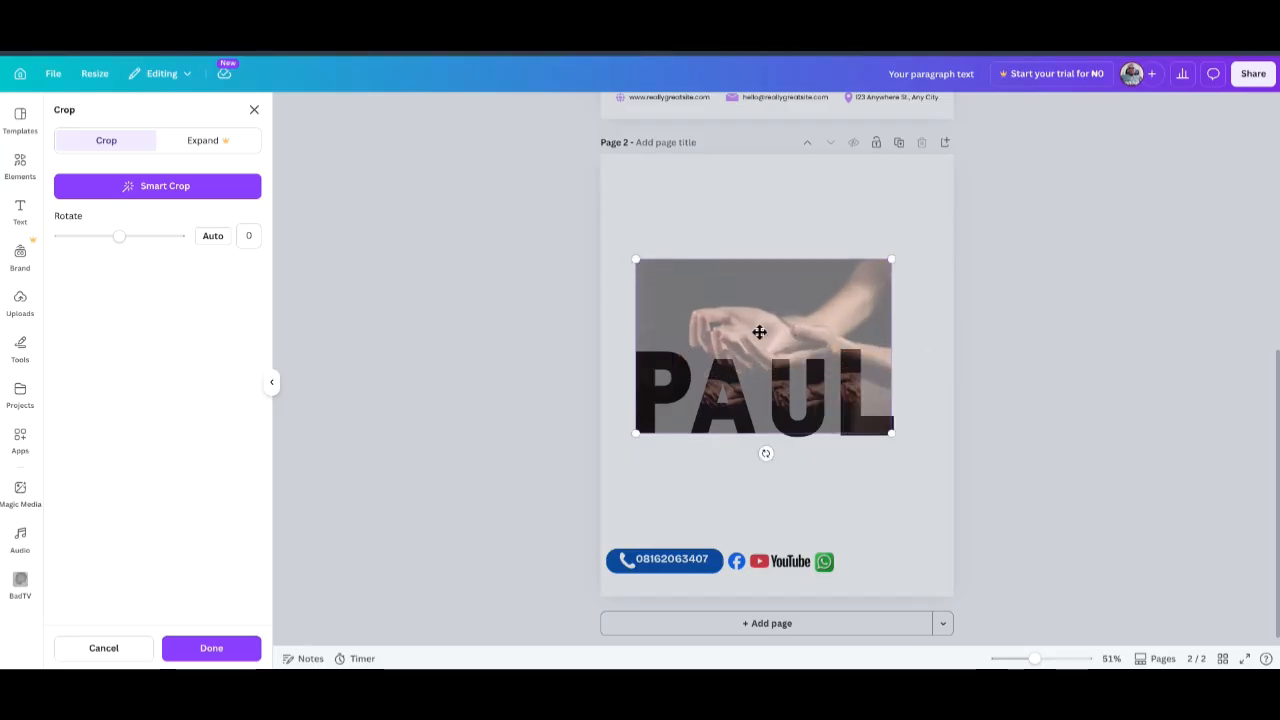
left_click_drag(735, 313, 742, 371)
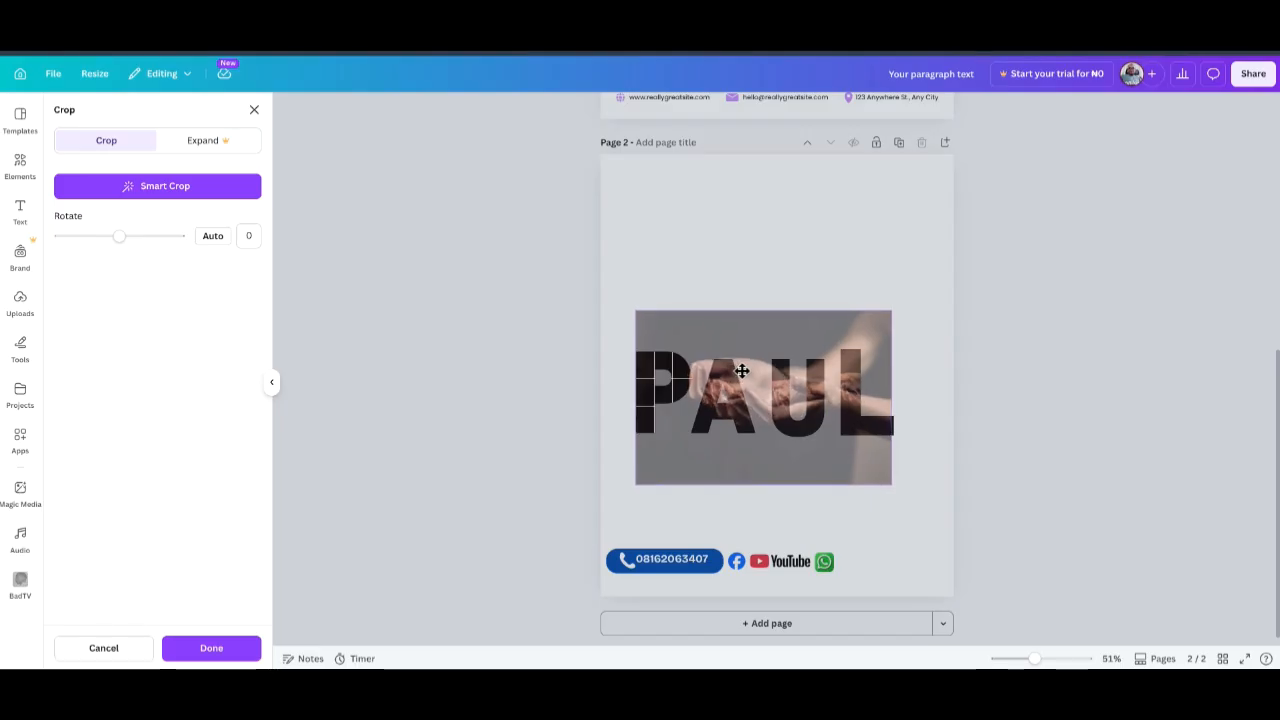
left_click(1096, 295)
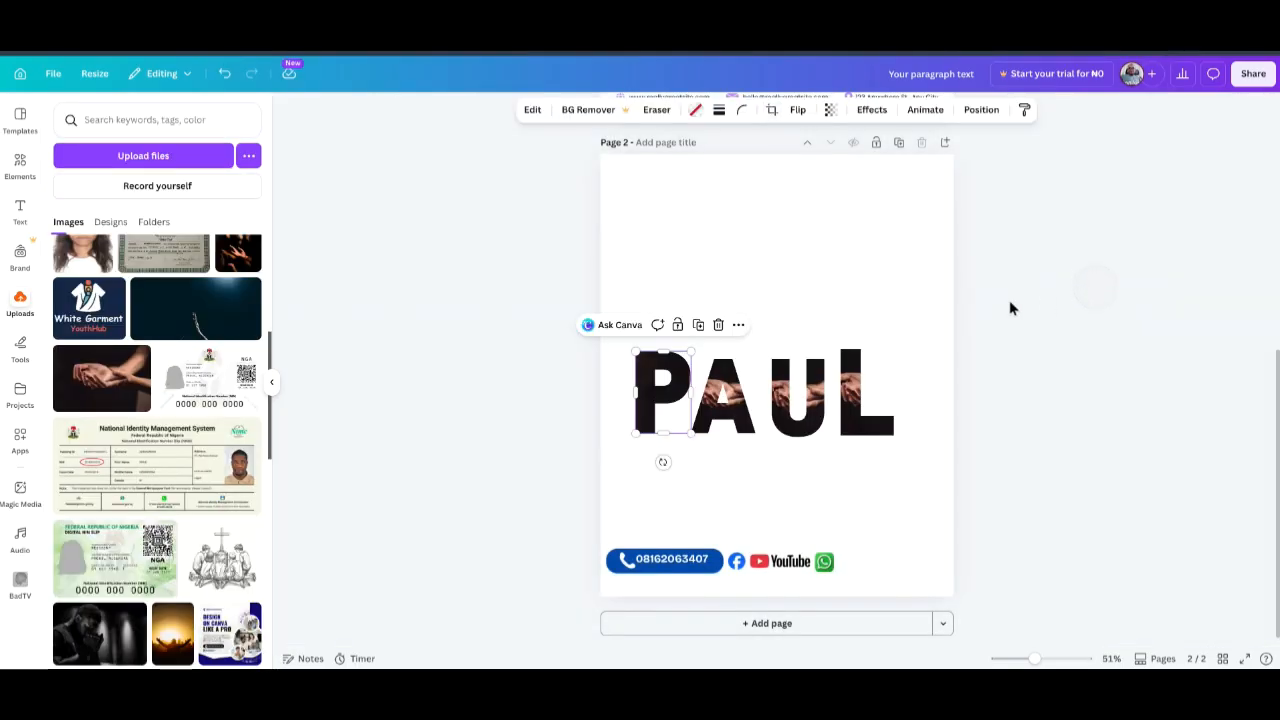
Enlarge the photo inside the A and move it left and down.
left_click(718, 383)
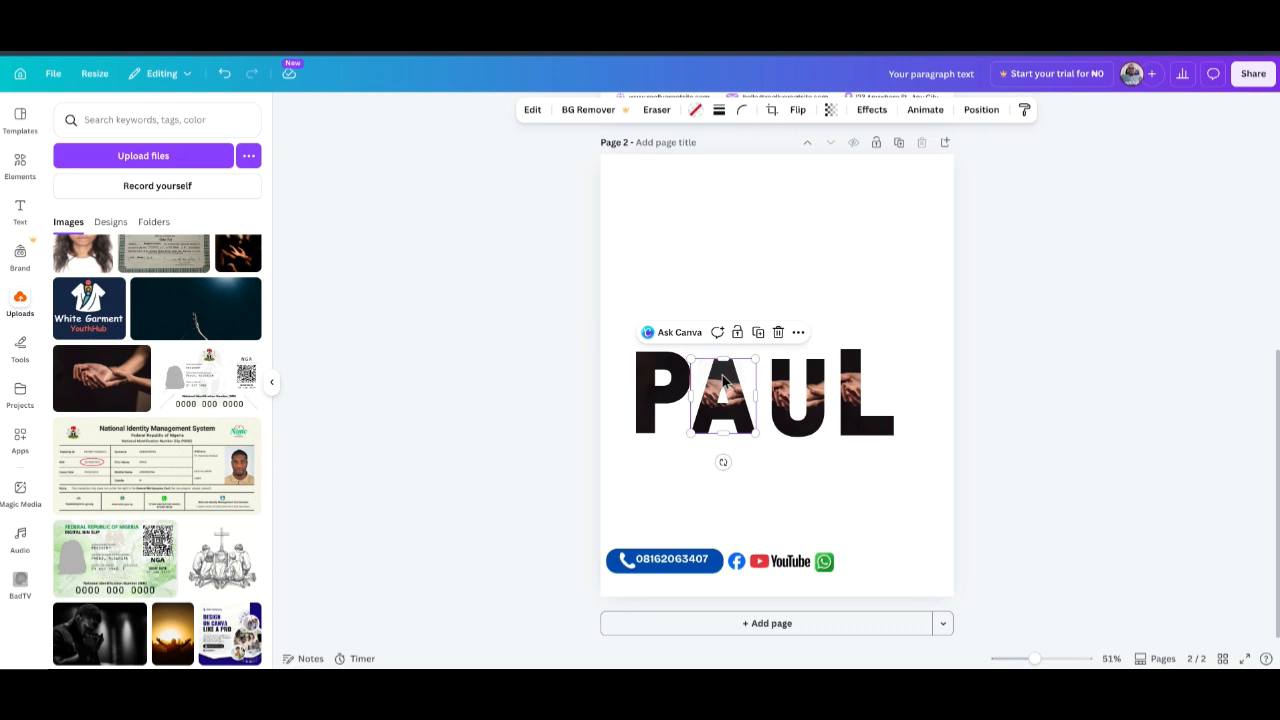
double_click(725, 378)
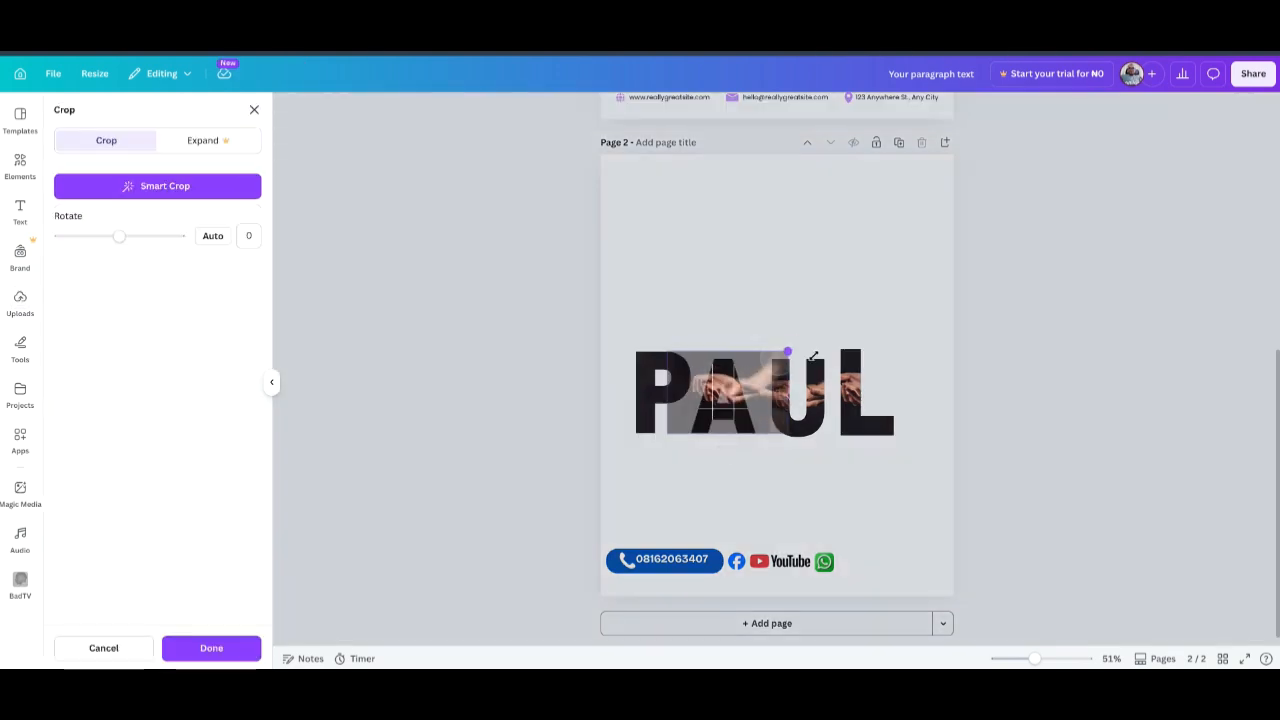
left_click_drag(813, 356, 913, 348)
left_click_drag(762, 334, 723, 349)
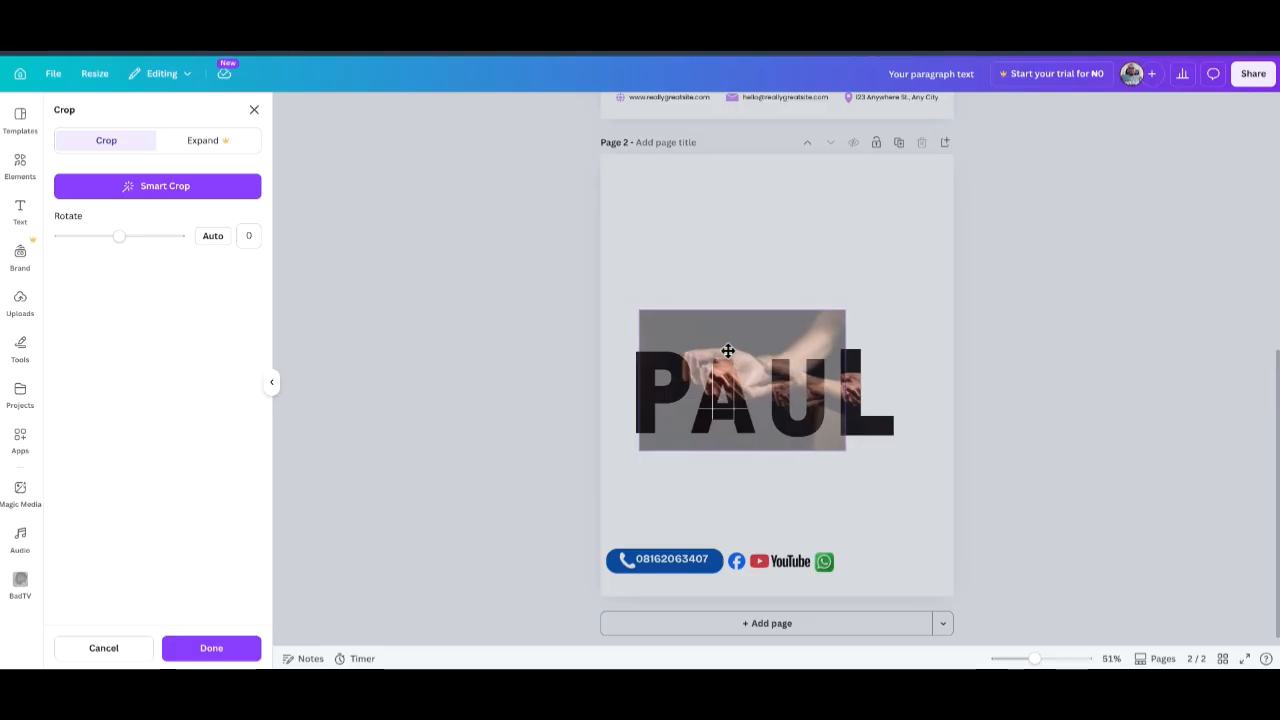
left_click_drag(840, 309, 907, 306)
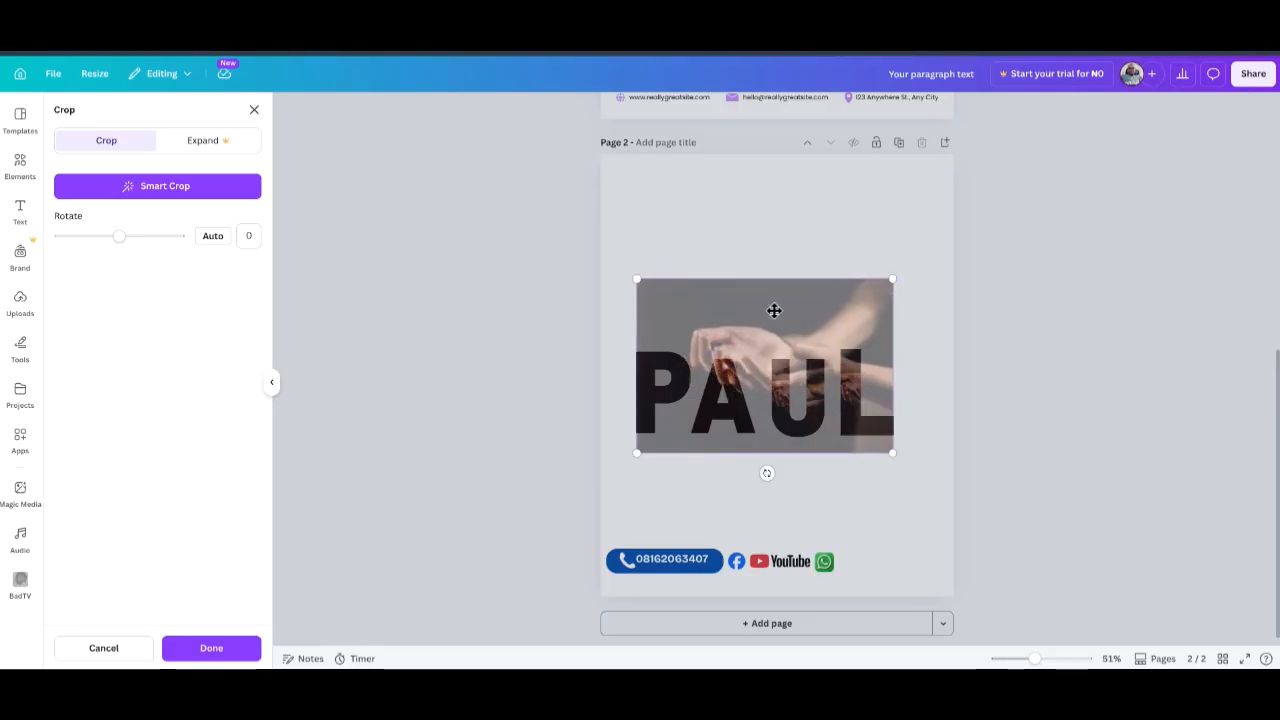
left_click_drag(774, 309, 771, 346)
left_click(1060, 298)
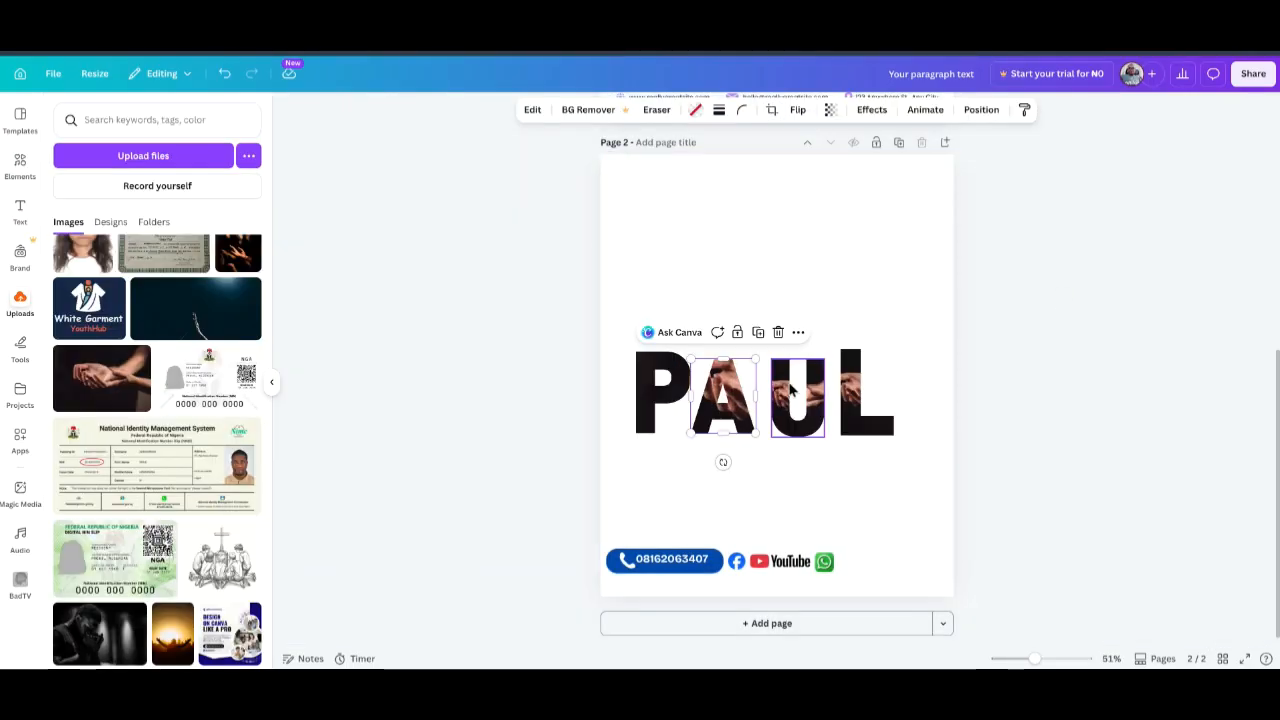
Enlarge and reposition the photo inside the U, then review the L's photo.
double_click(800, 395)
left_click_drag(830, 358, 720, 351)
left_click_drag(834, 320, 909, 309)
left_click_drag(740, 322, 705, 345)
left_click(1034, 300)
double_click(870, 395)
left_click(1073, 293)
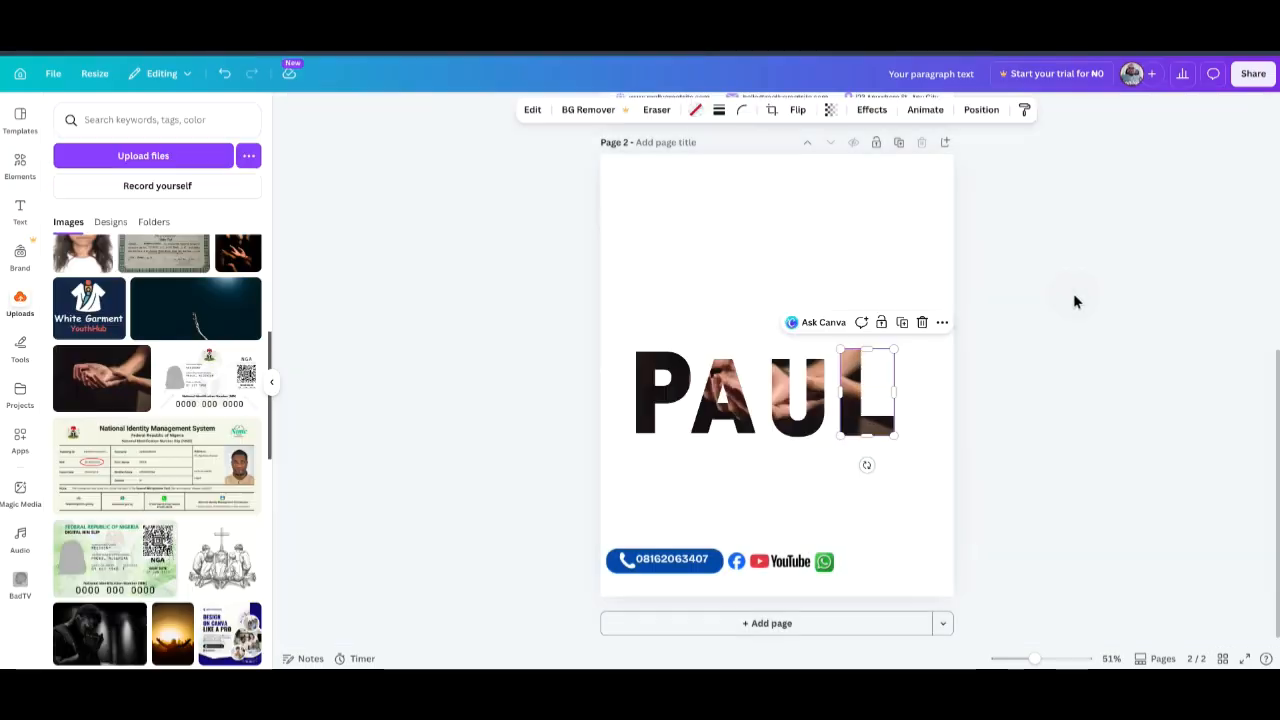
left_click(1072, 281)
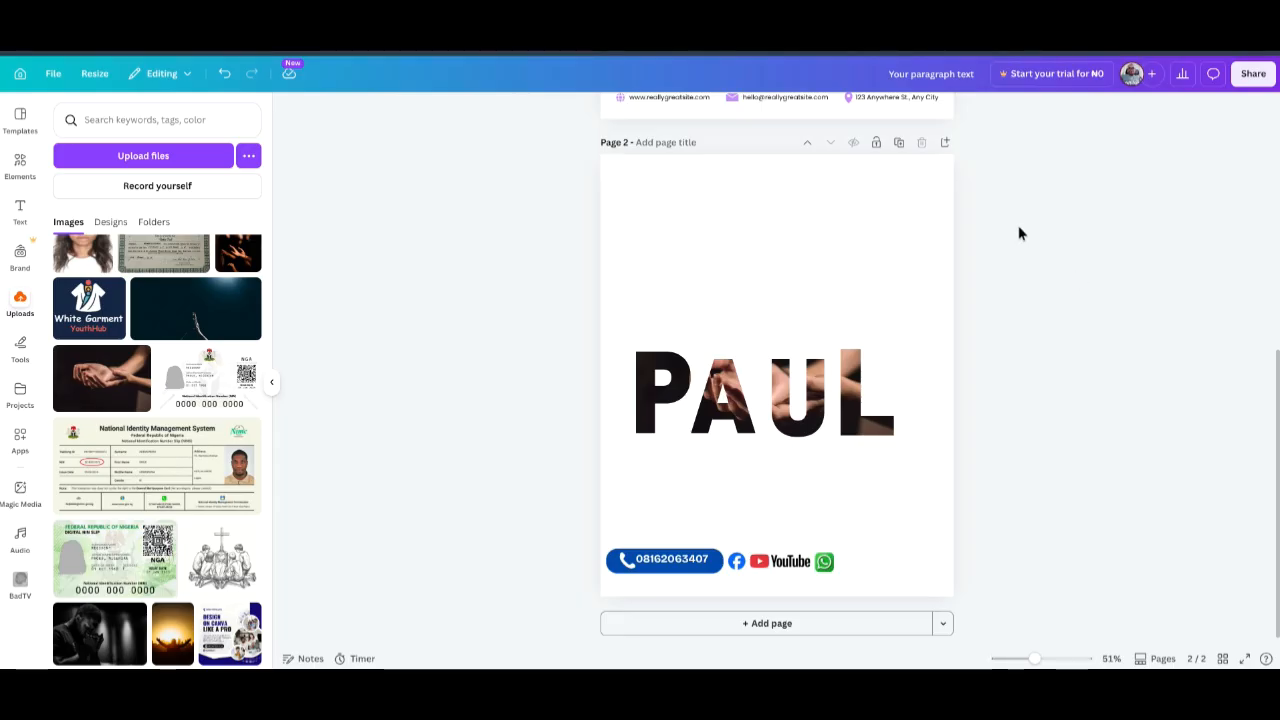
Add a tablet device frame, shrink it and place it above PAUL.
left_click(19, 165)
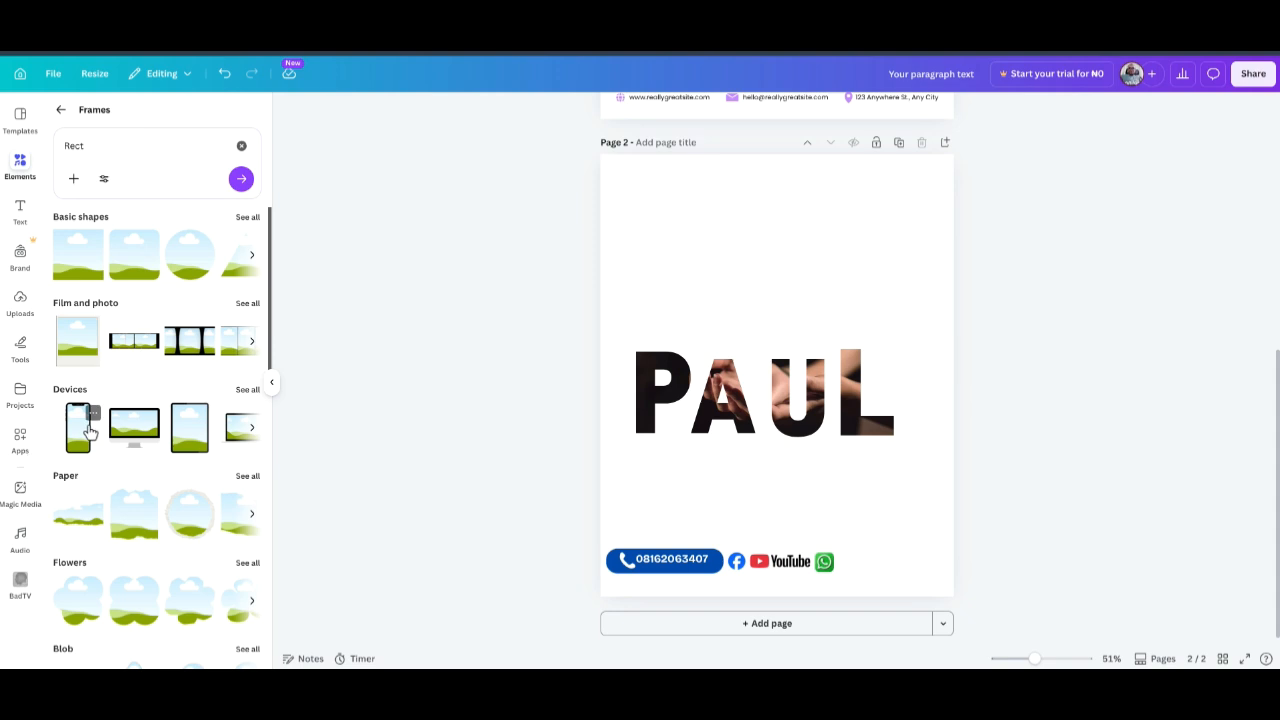
left_click(181, 428)
left_click_drag(757, 390, 810, 275)
left_click_drag(900, 171, 851, 238)
left_click_drag(795, 283, 775, 239)
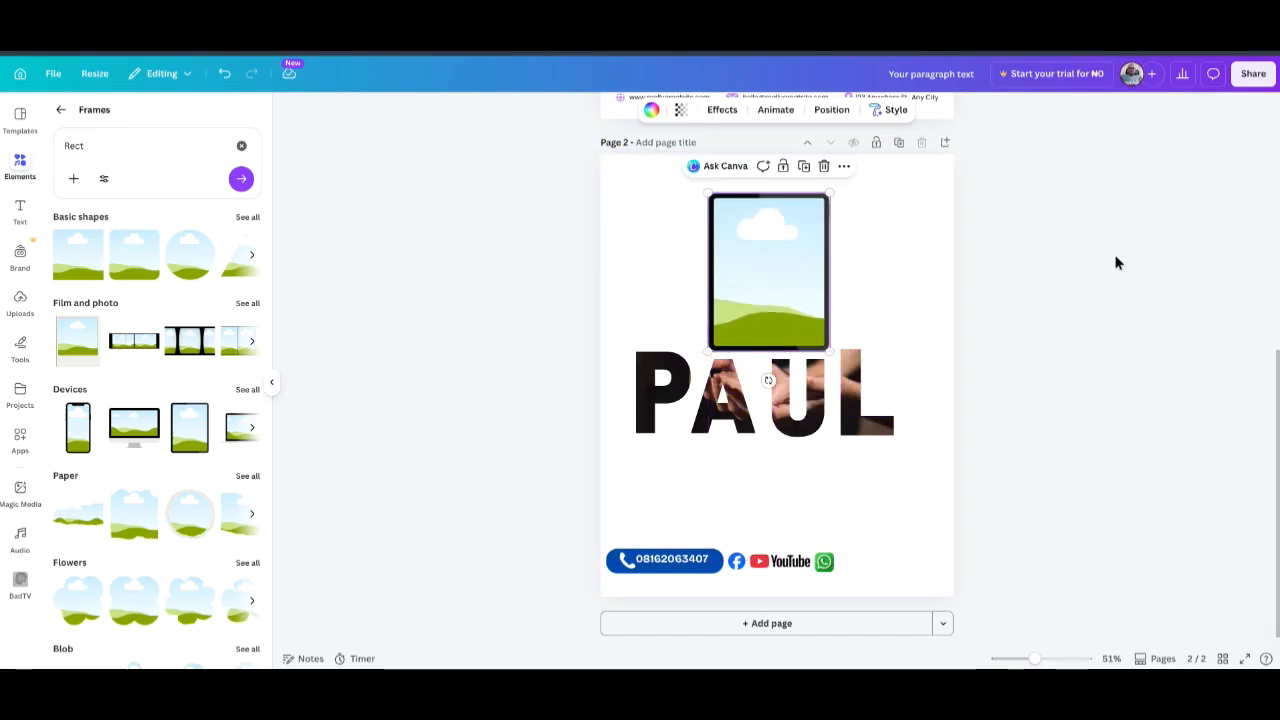
Fill the tablet with the hands photo, group it with PAUL and move the group up.
left_click(28, 316)
left_click(85, 375)
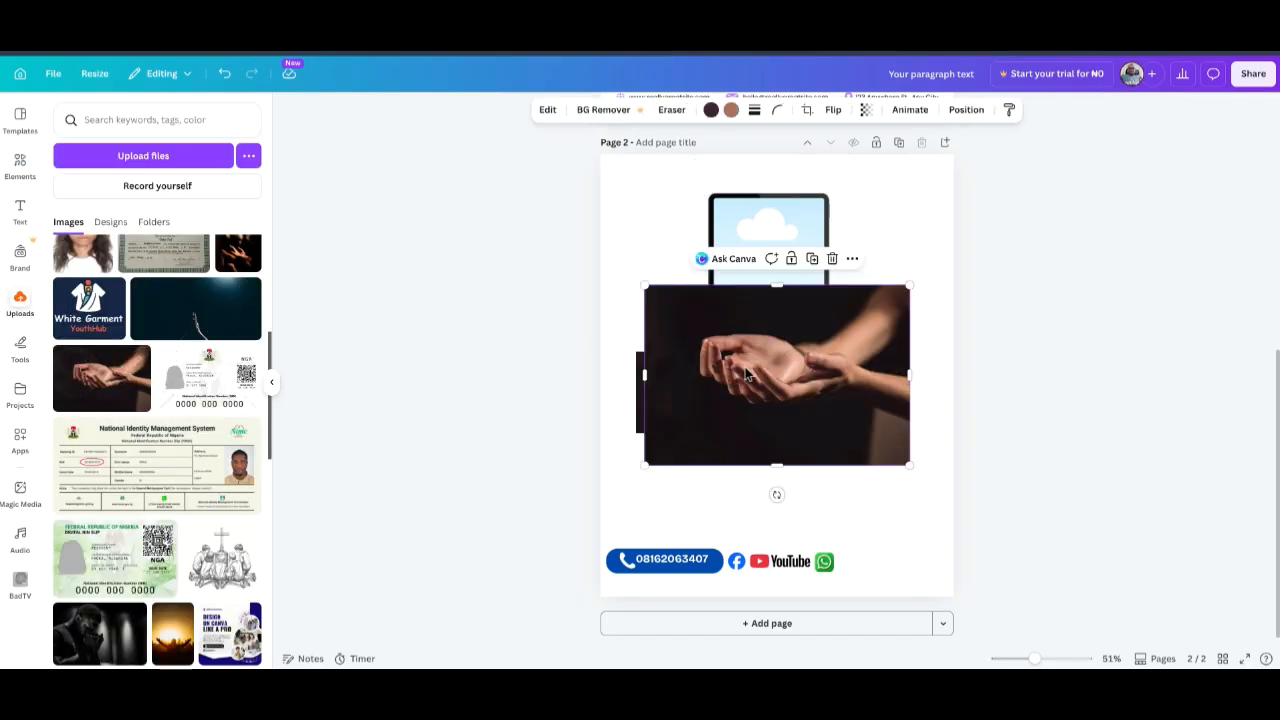
left_click_drag(755, 362, 749, 289)
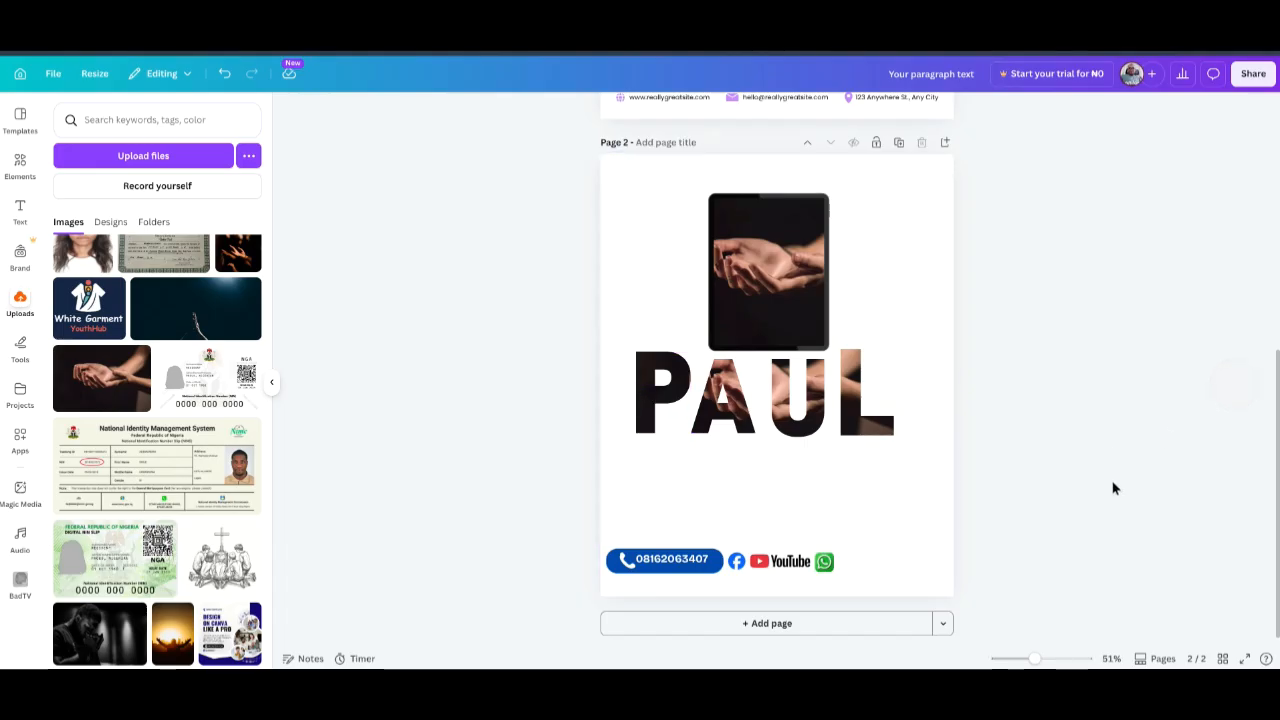
left_click_drag(1113, 488, 531, 357)
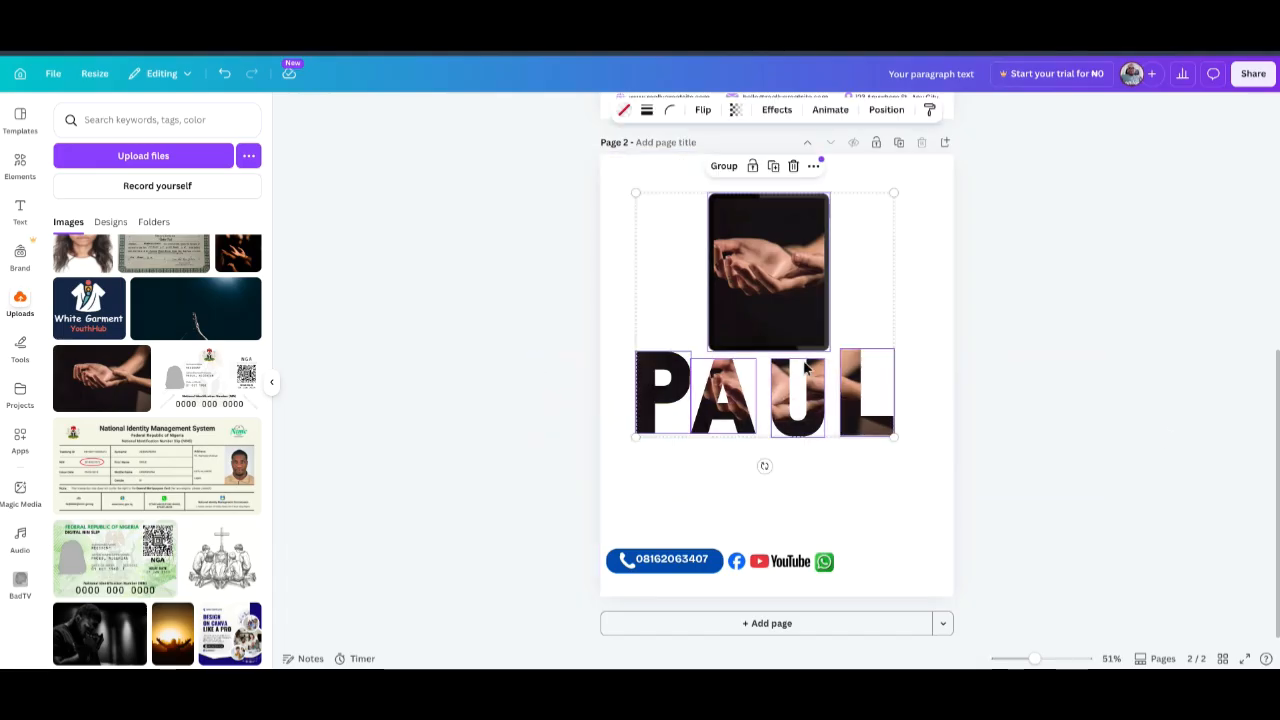
left_click(726, 166)
left_click_drag(750, 388, 748, 363)
left_click(1108, 316)
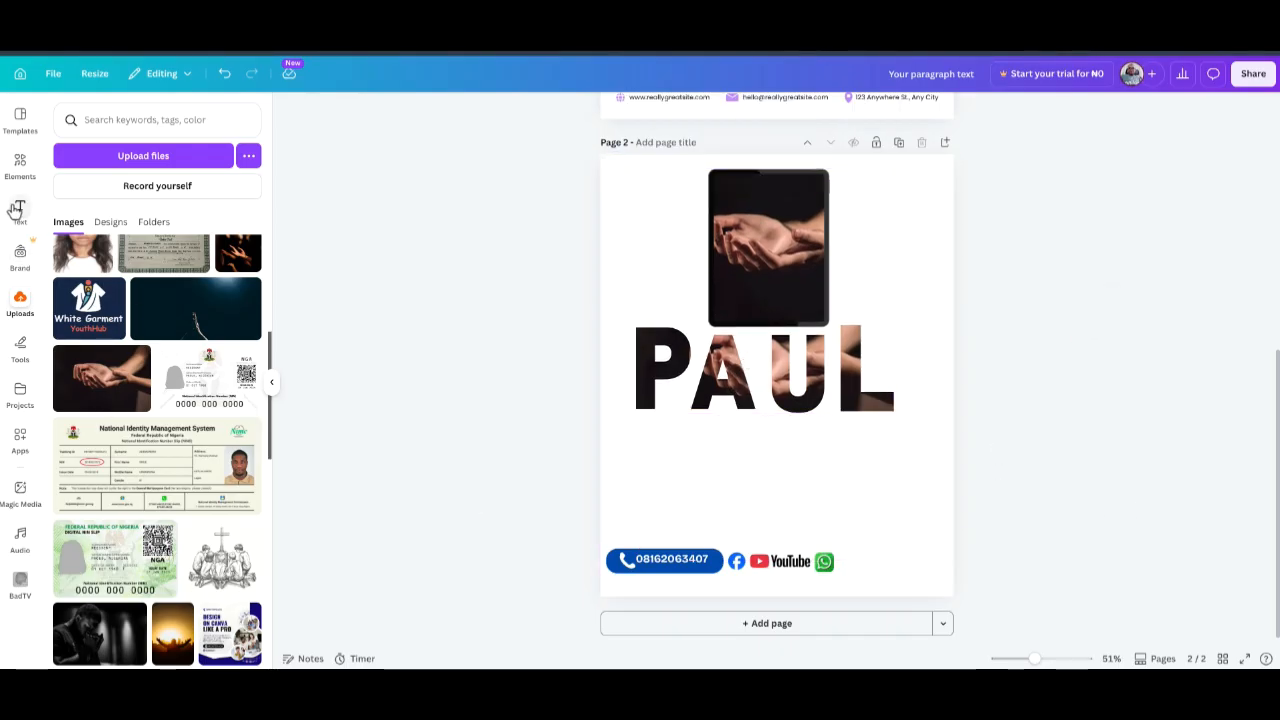
Add a phone device frame over PAUL, tilt it and move it toward the lower left.
left_click(20, 163)
scroll(183, 383, "down", 1)
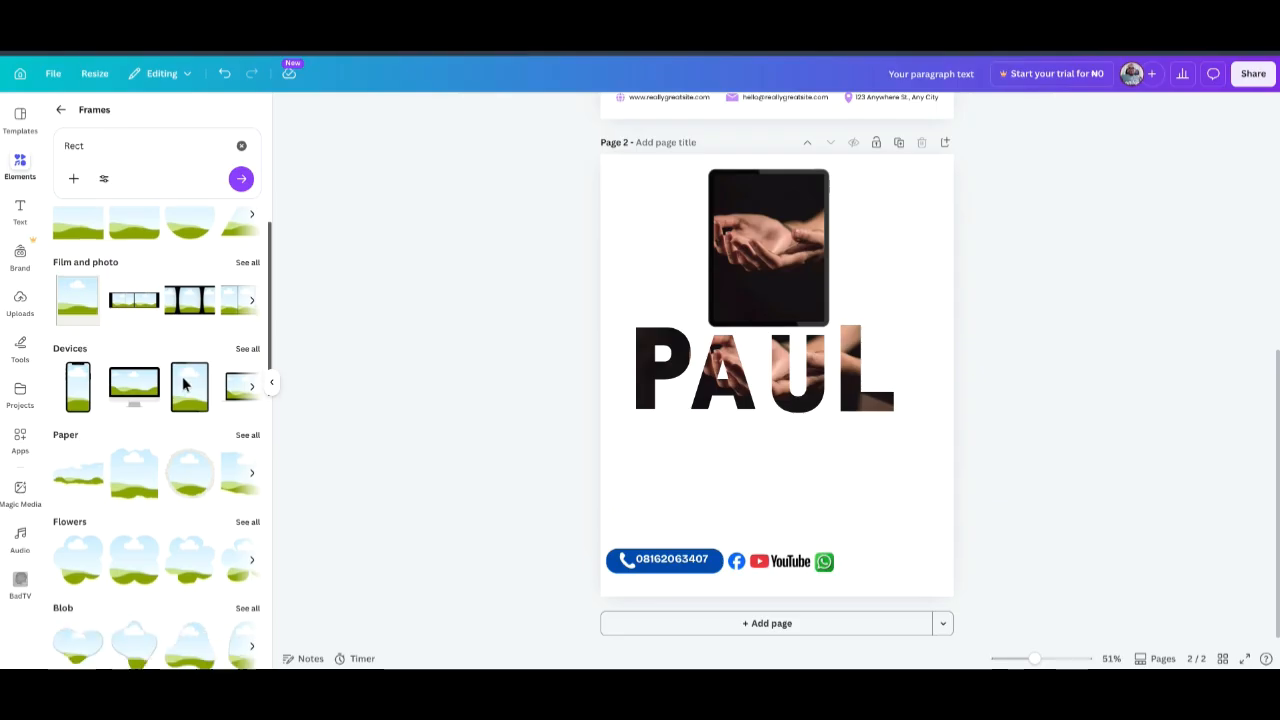
scroll(157, 329, "down", 2)
scroll(157, 329, "up", 2)
left_click(78, 388)
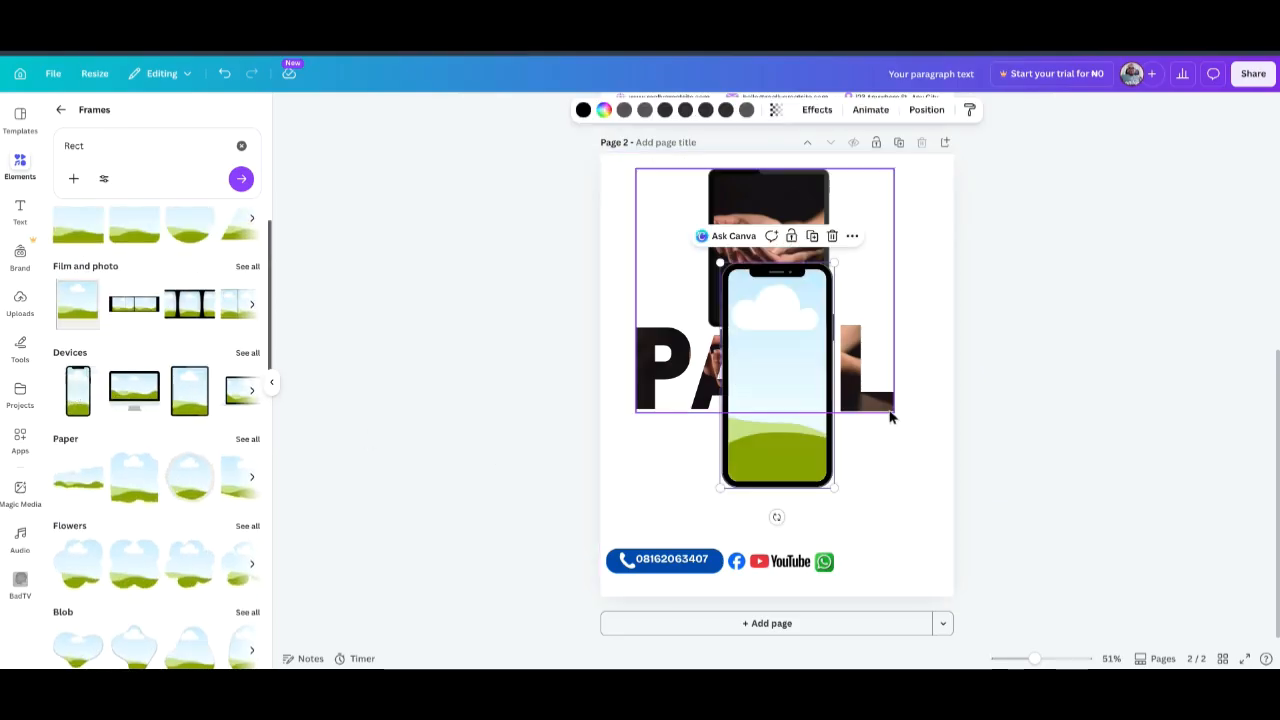
left_click_drag(777, 371, 771, 423)
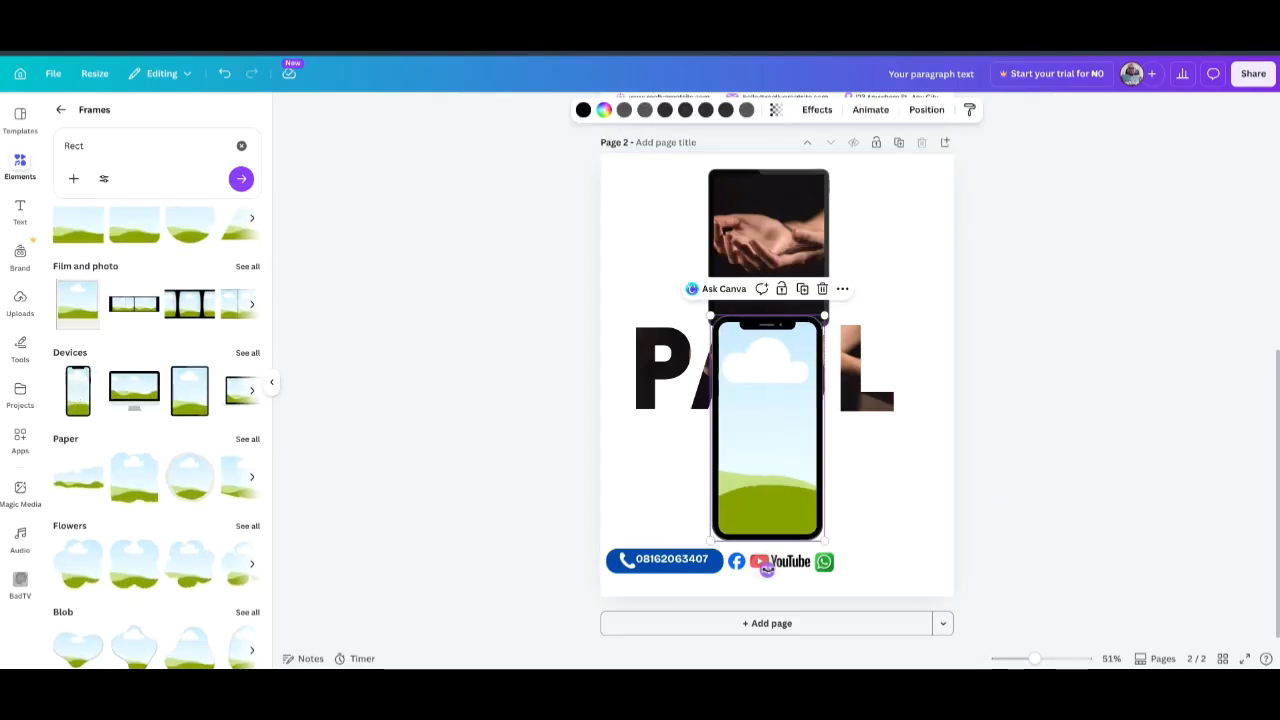
left_click_drag(767, 568, 829, 600)
left_click_drag(734, 420, 673, 444)
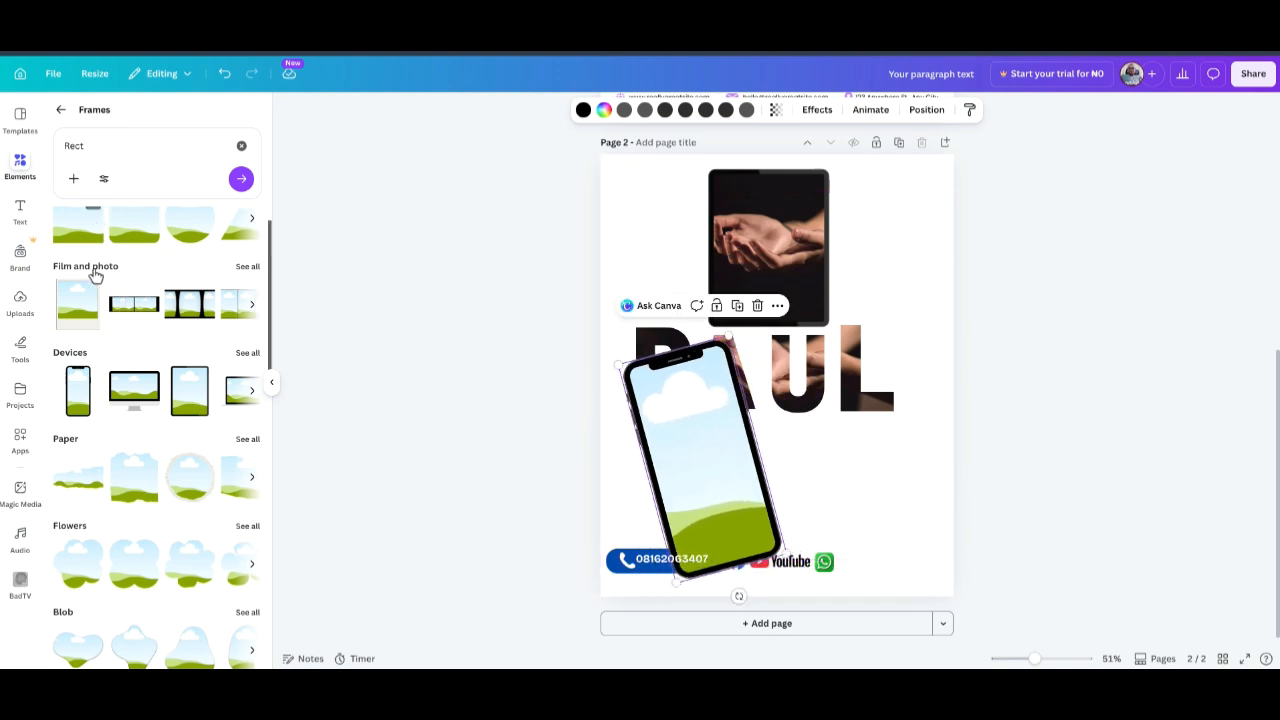
left_click(20, 298)
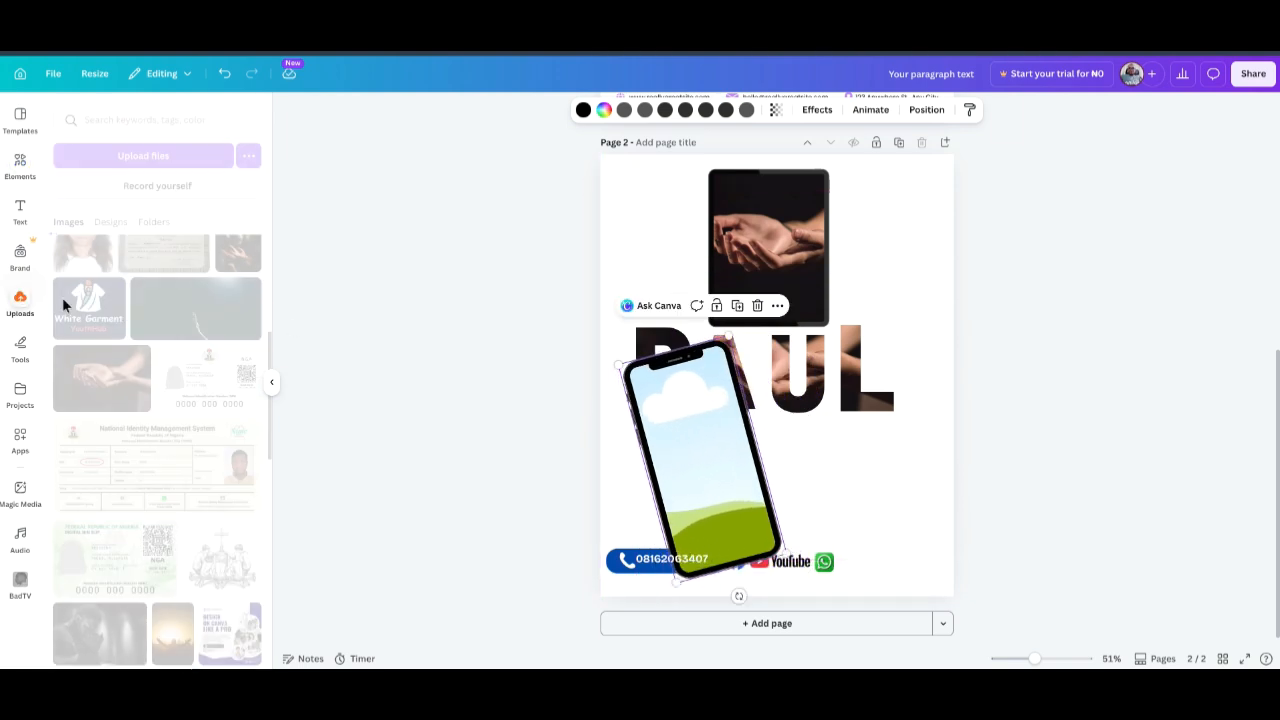
Drop the cupped-hands photo into the tilted phone and shift it right inside the frame.
left_click(101, 378)
left_click_drag(786, 449, 986, 432)
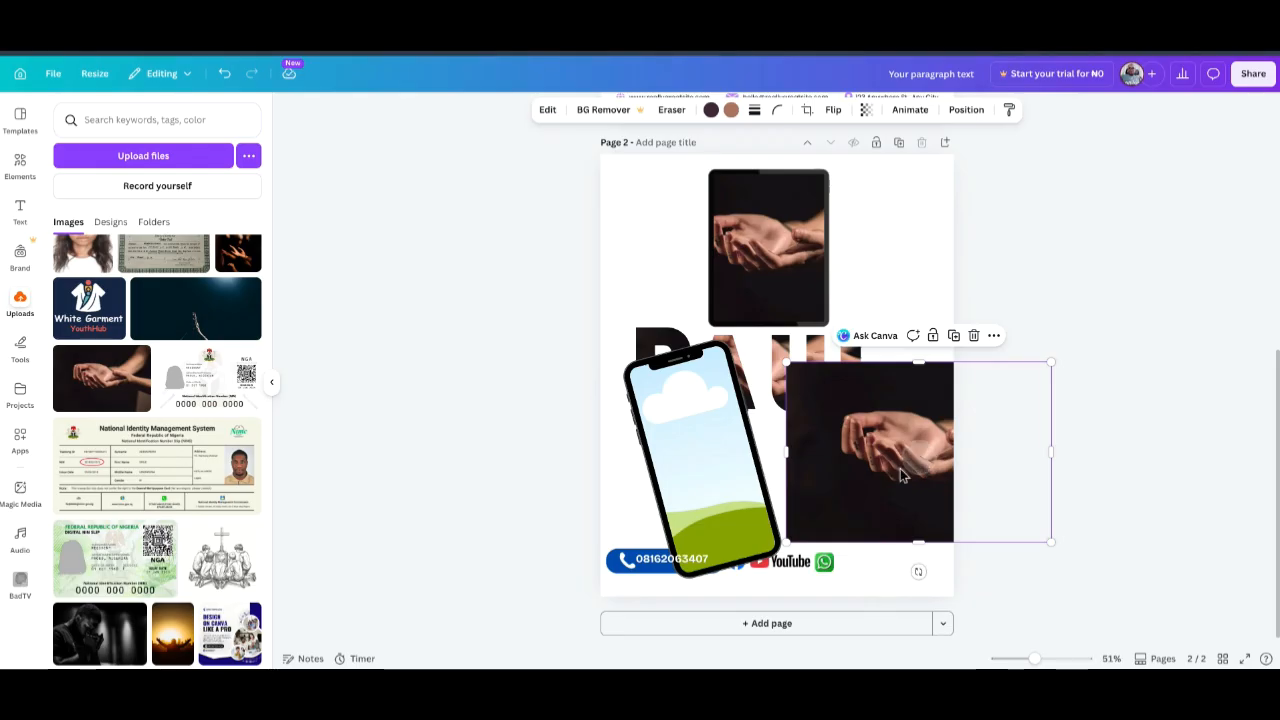
left_click_drag(901, 475, 727, 476)
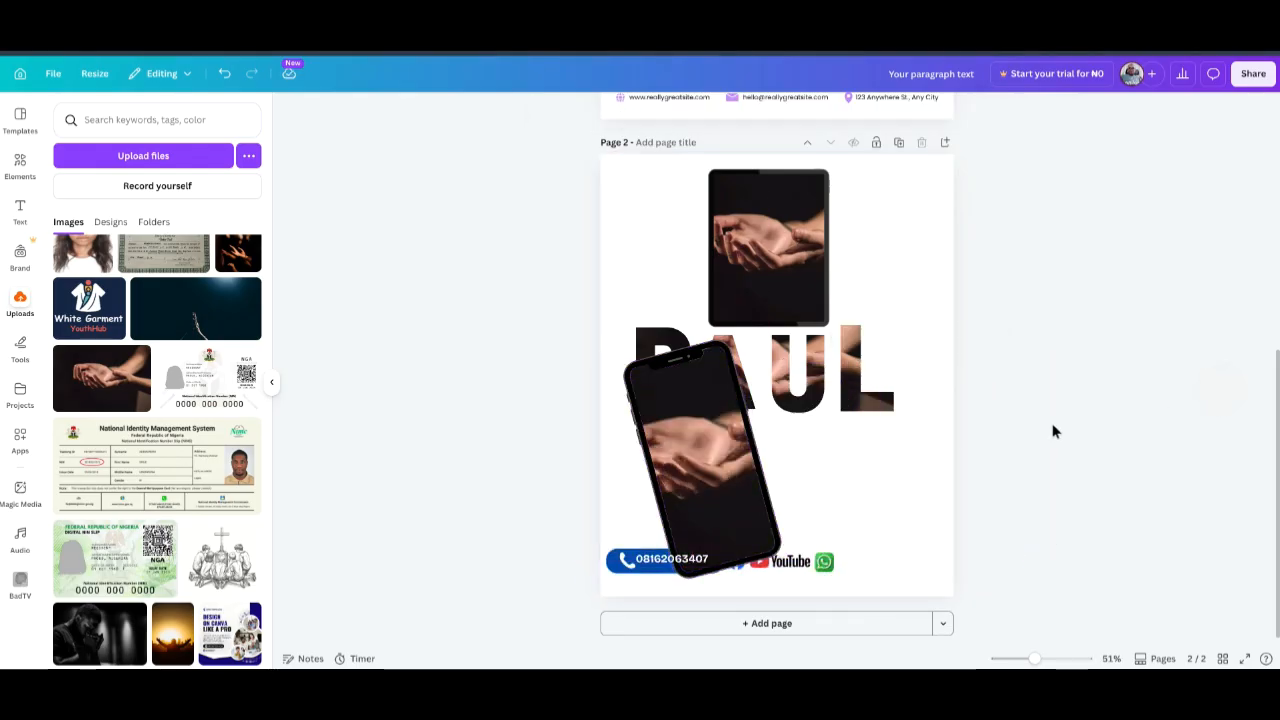
double_click(722, 470)
left_click_drag(804, 342, 777, 358)
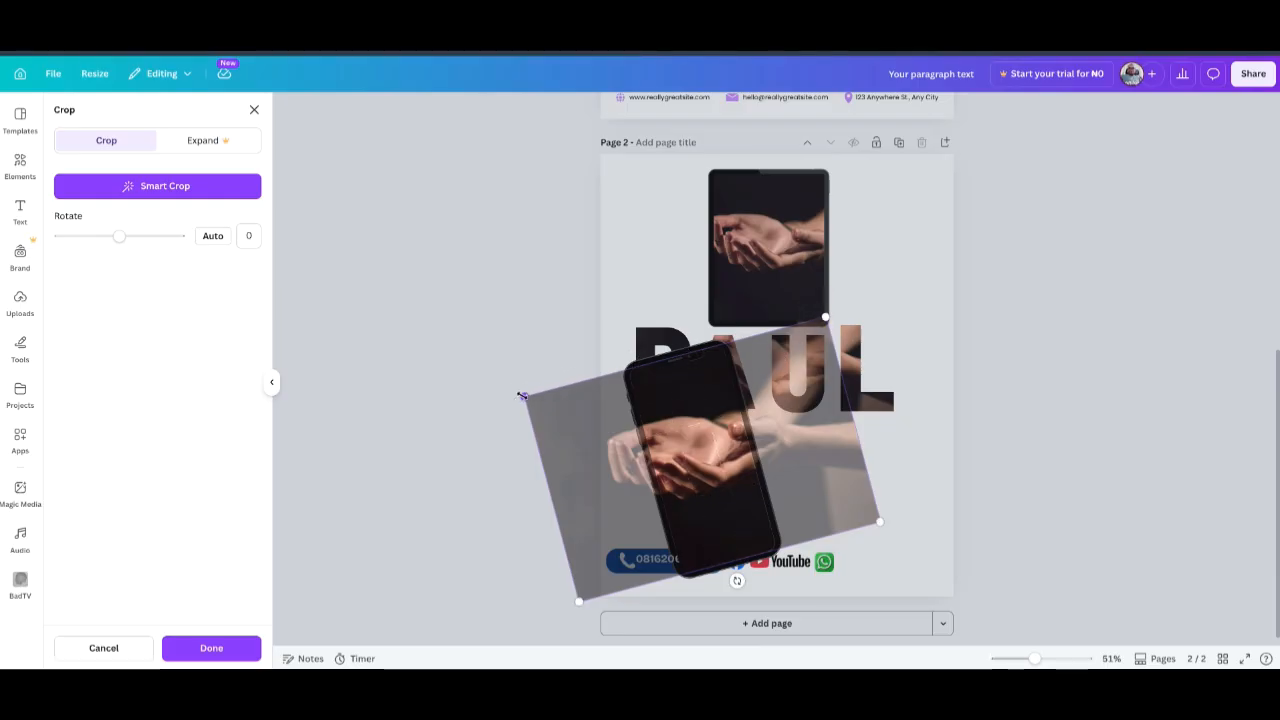
left_click_drag(696, 441, 720, 406)
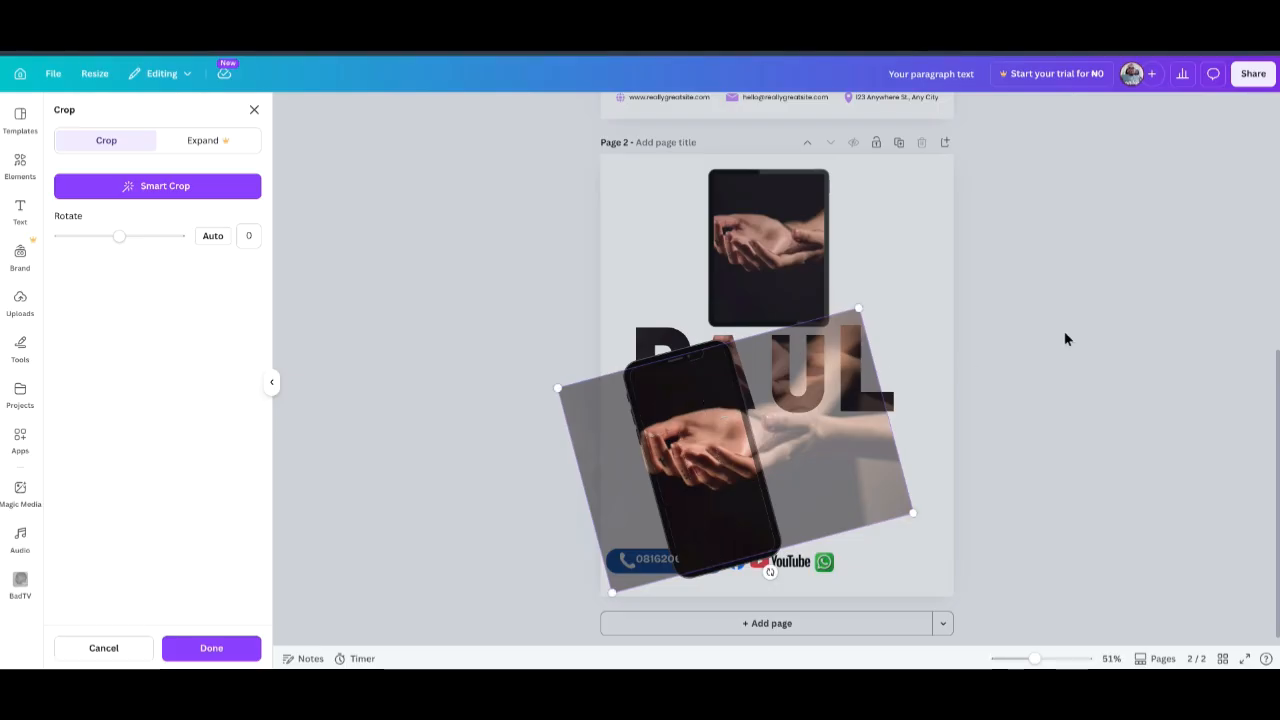
left_click(1064, 338)
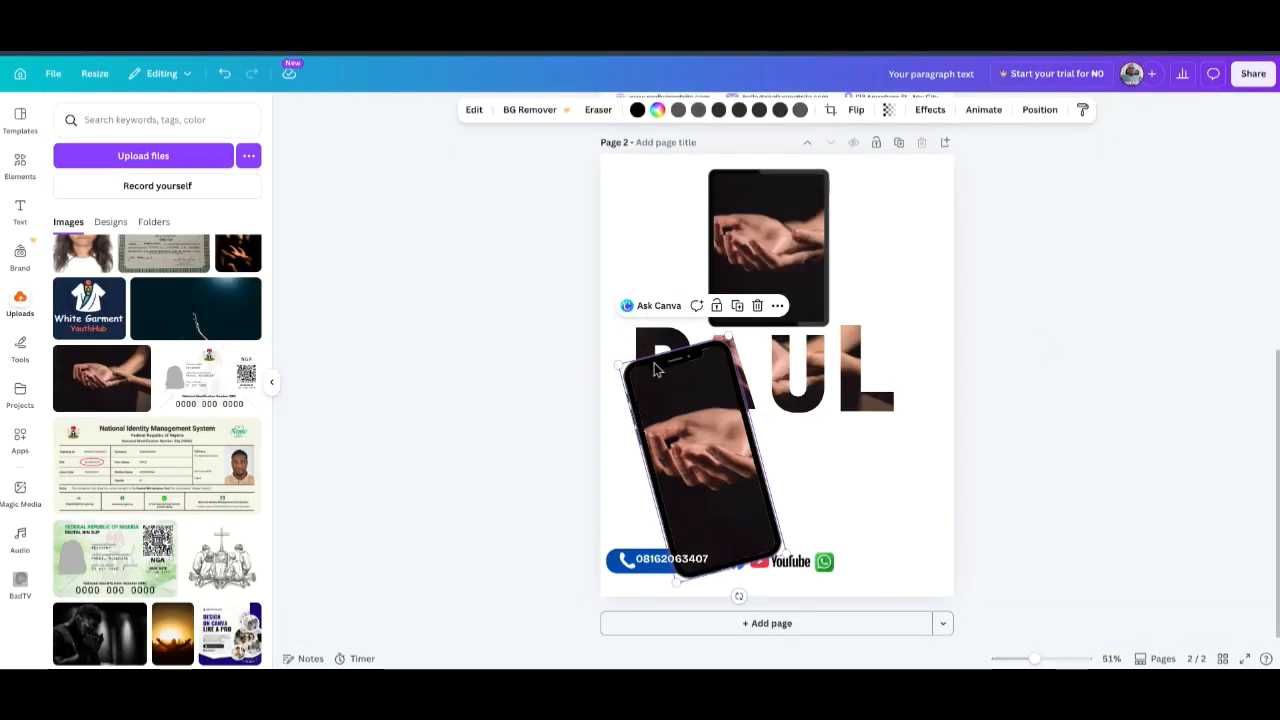
Settle the tilted phone below PAUL, enlarge it slightly and push it to the left edge.
left_click_drag(659, 373, 780, 362)
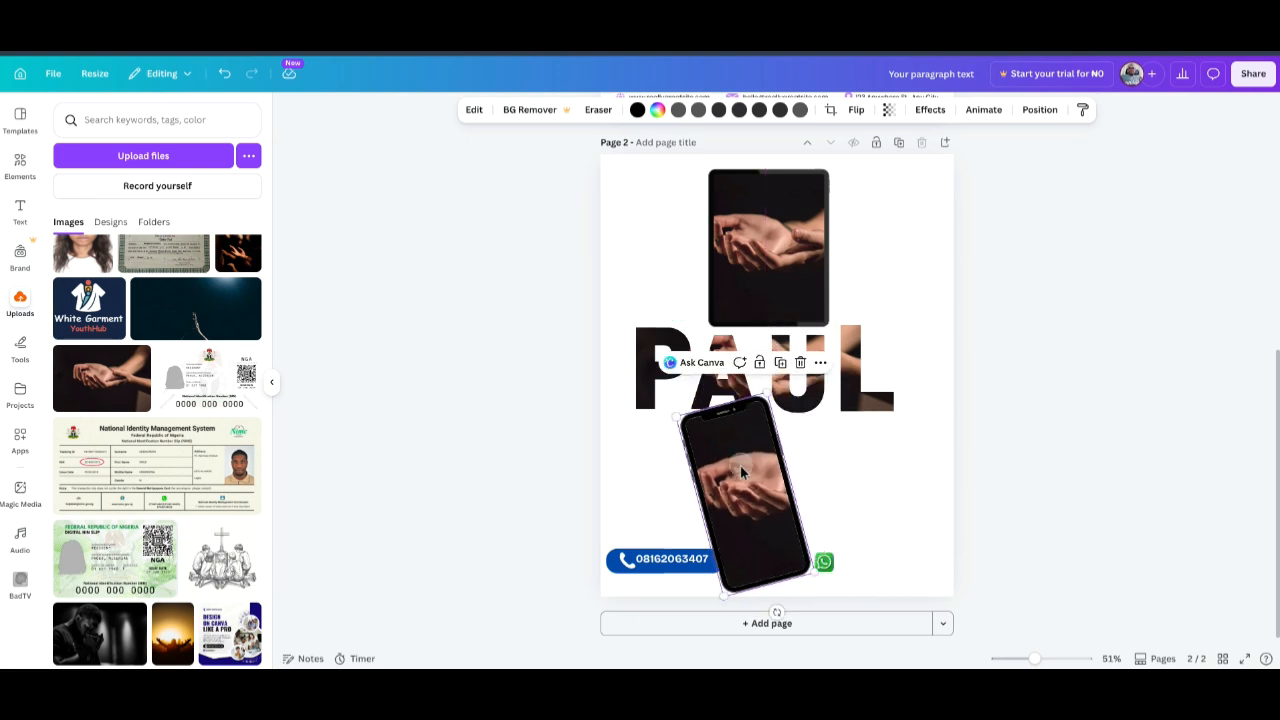
left_click_drag(743, 470, 662, 355)
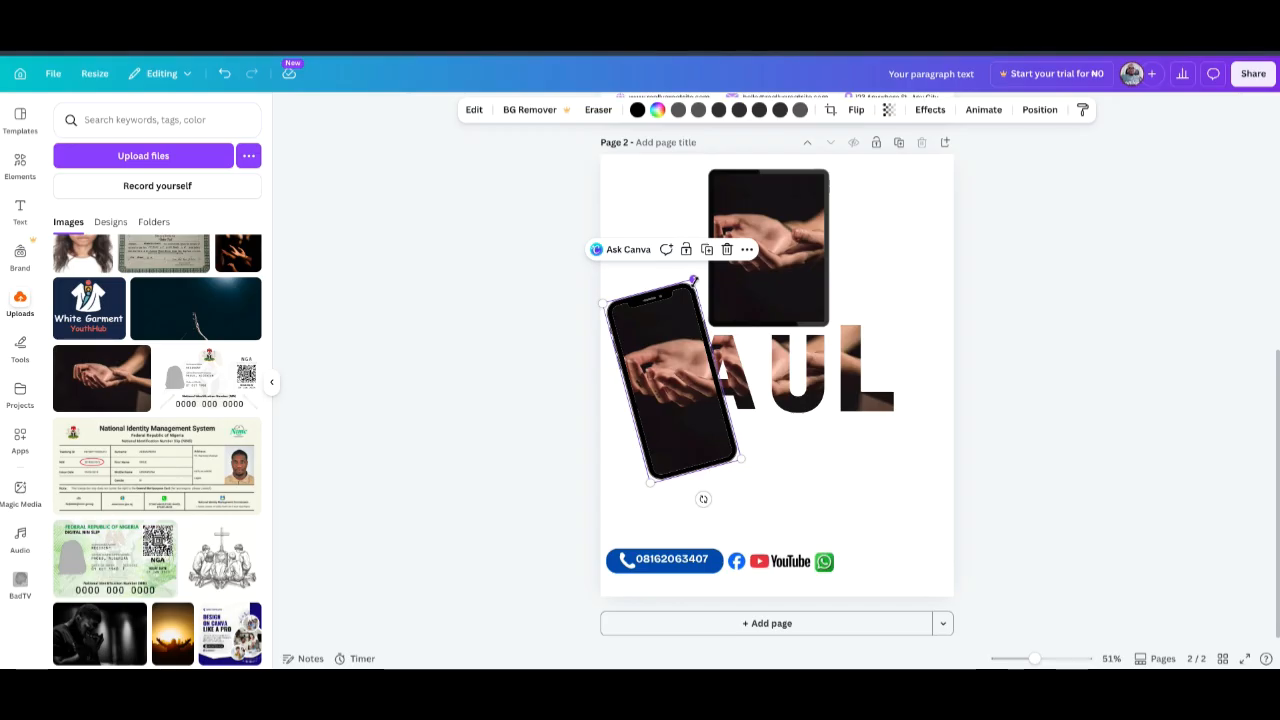
left_click_drag(690, 283, 694, 273)
mouse_move(668, 328)
left_mouse_down()
mouse_move(634, 333)
mouse_move(662, 331)
left_mouse_up()
left_click(1090, 322)
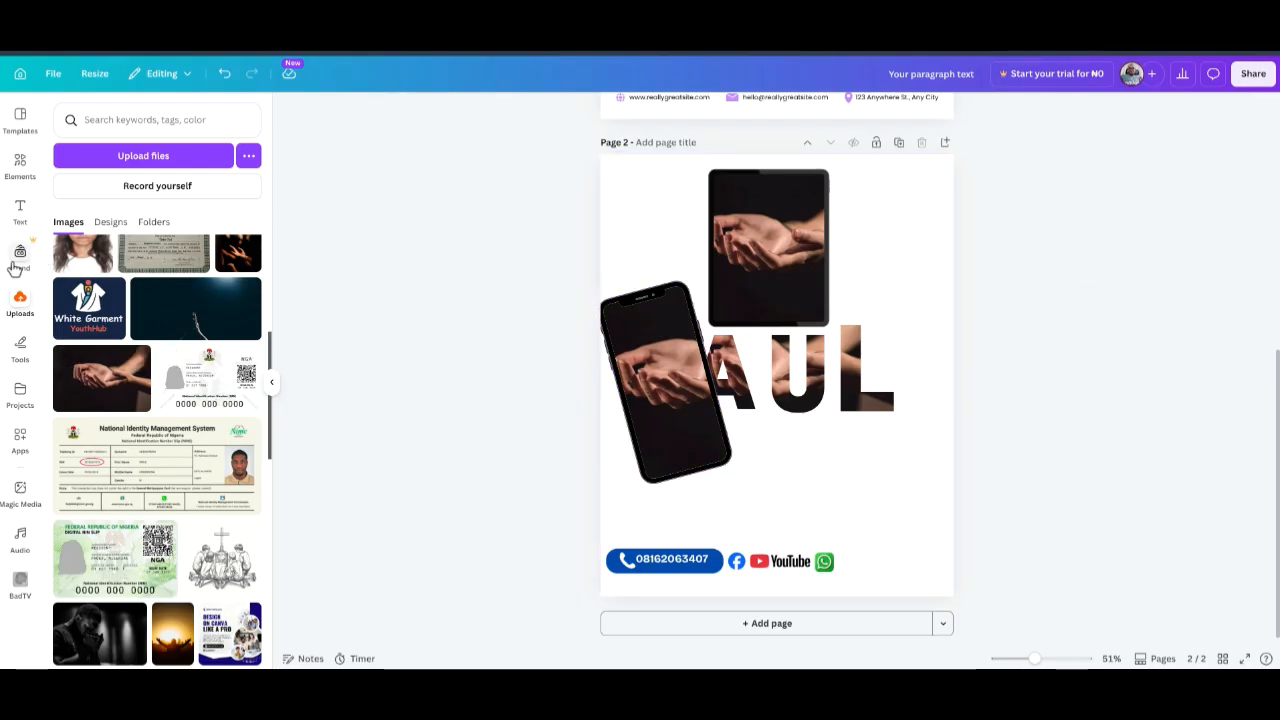
left_click(20, 168)
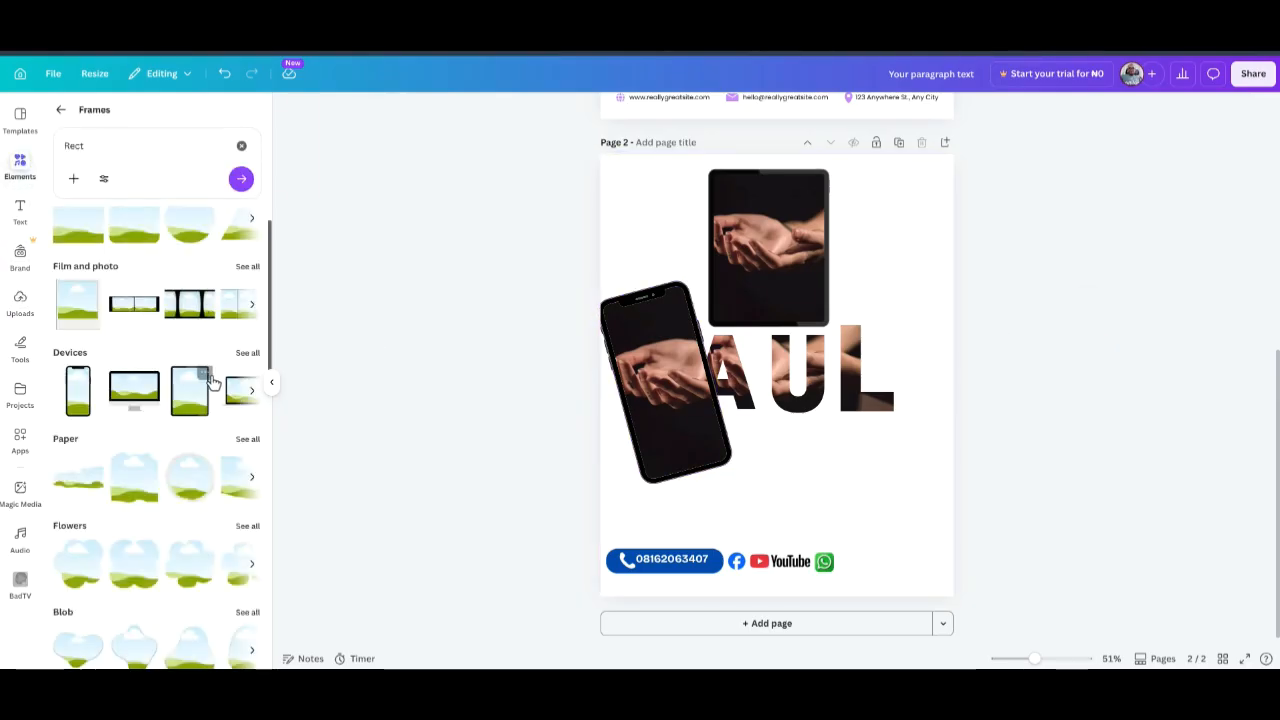
Add a desktop monitor frame at the lower right and fill it with the dark raised-hand photo.
scroll(211, 358, "up", 1)
left_click(134, 428)
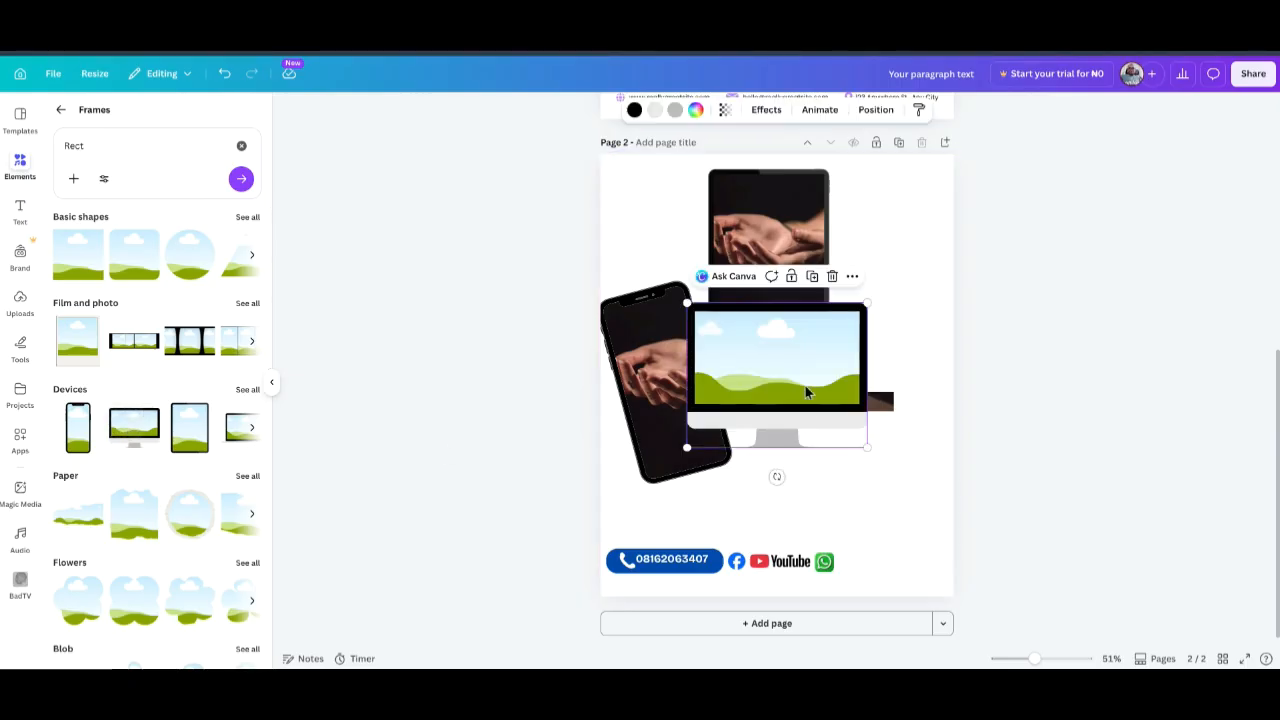
left_click_drag(796, 349, 854, 440)
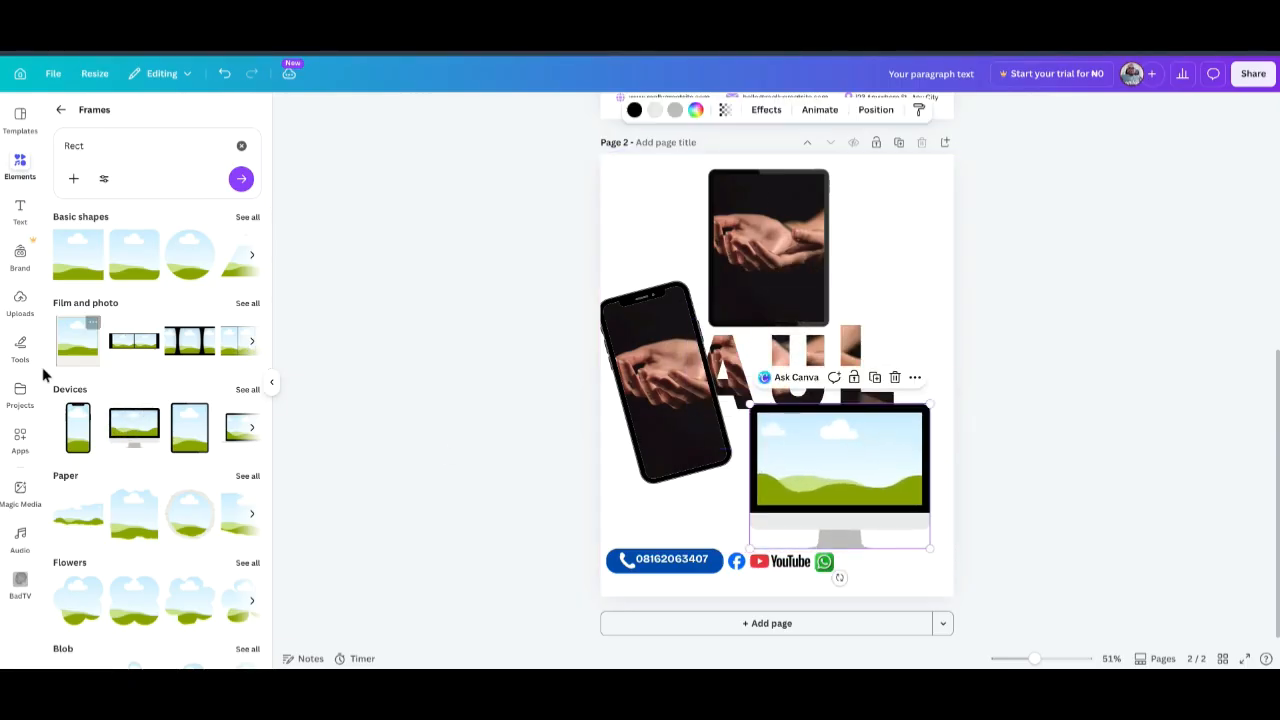
left_click(18, 306)
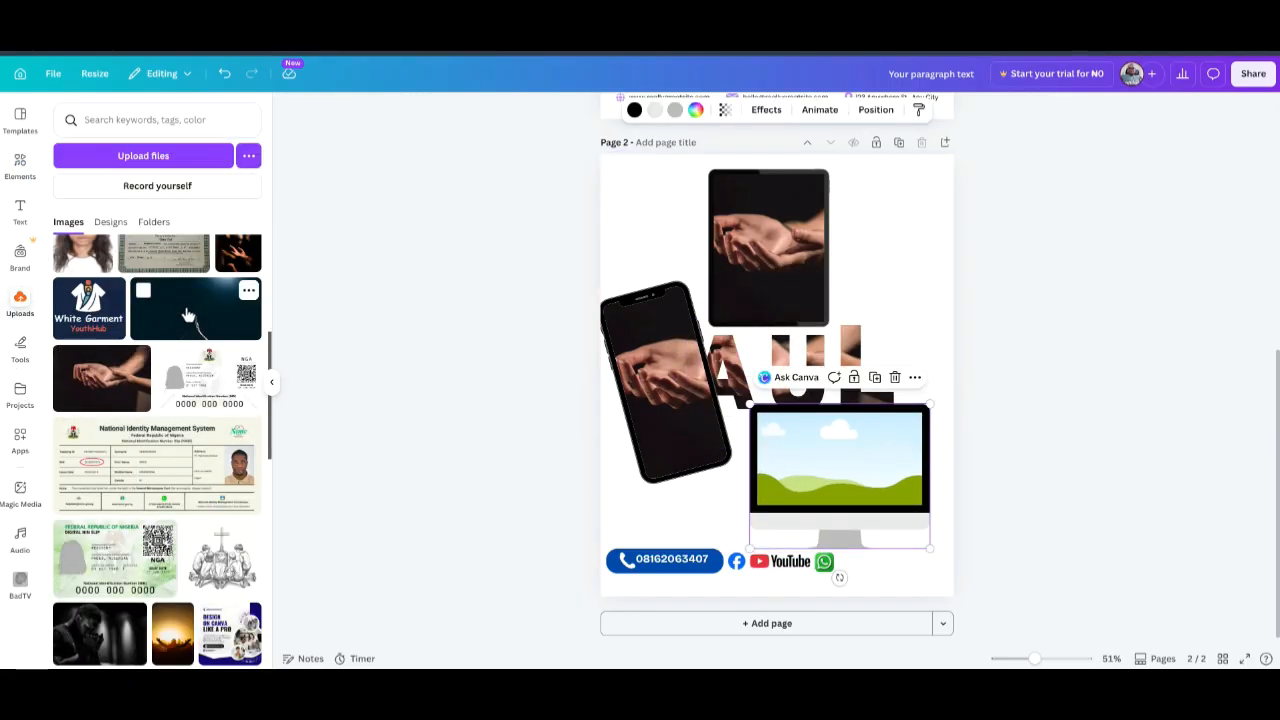
scroll(188, 316, "up", 2)
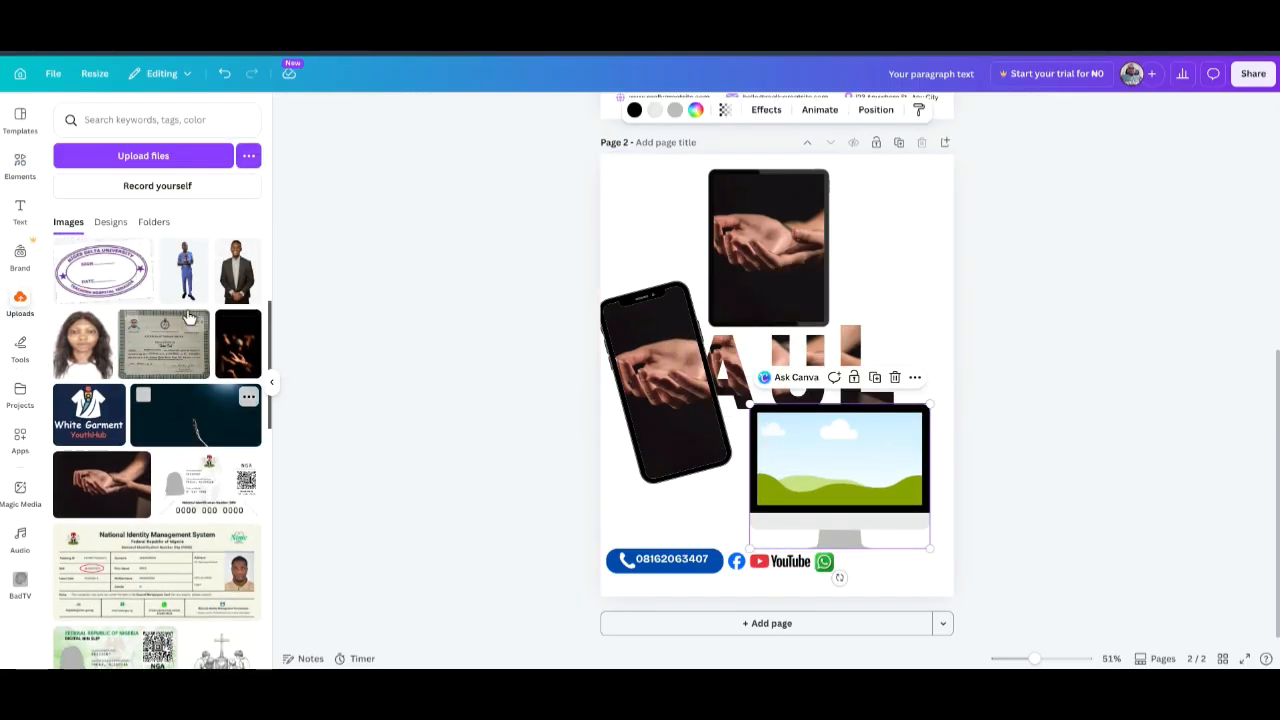
left_click(176, 441)
left_click_drag(757, 366, 815, 448)
left_click(1166, 371)
left_click(657, 379)
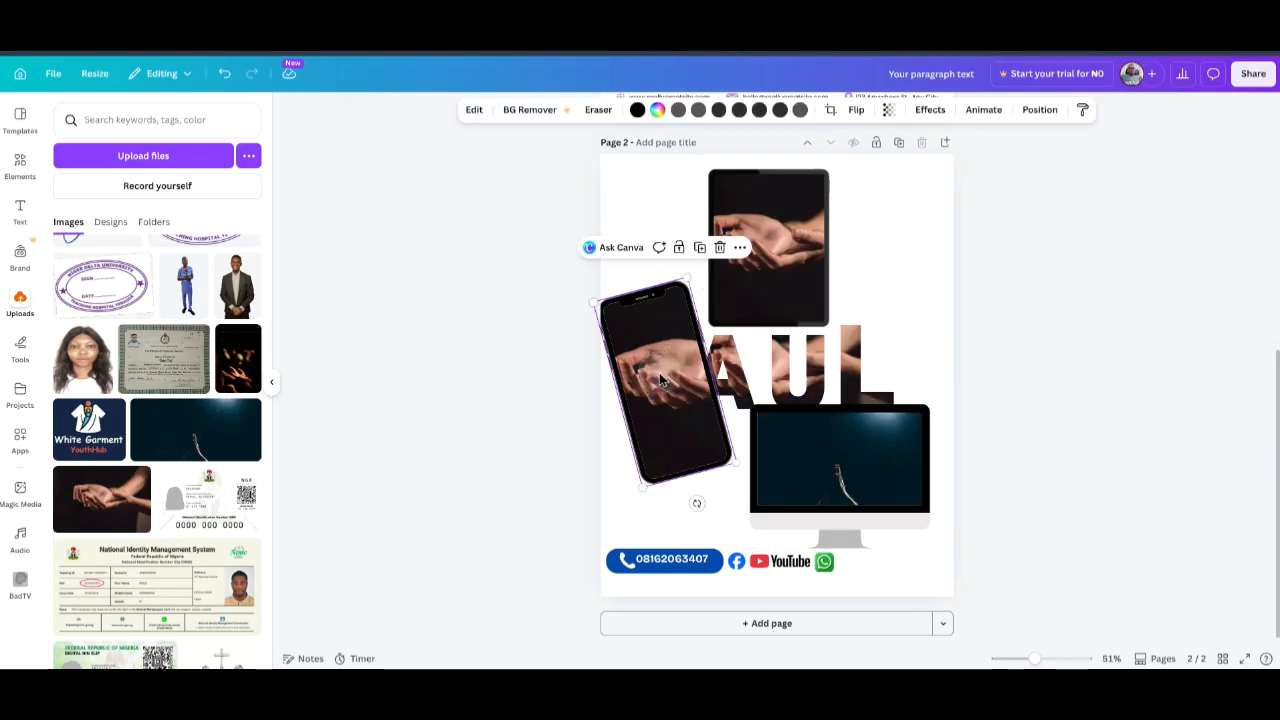
Delete the cupped-hands photo from the phone and drop in the dark reaching-hands photo.
double_click(660, 375)
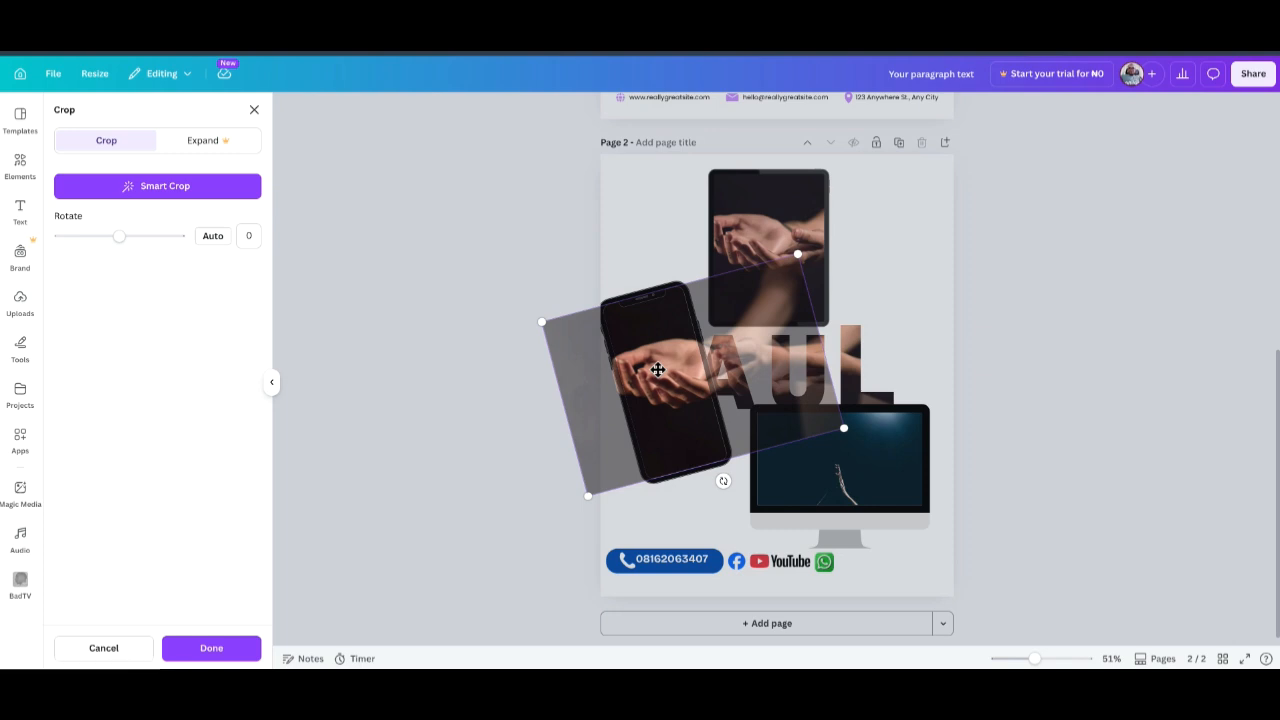
key("Delete")
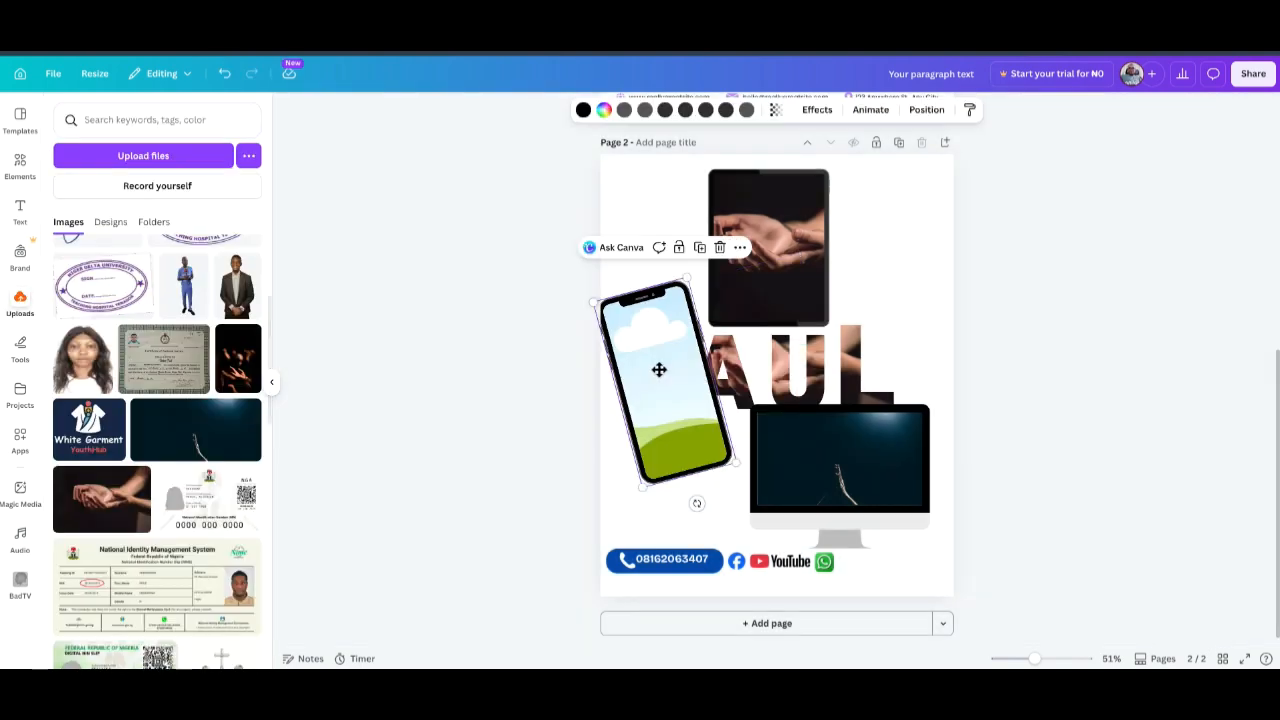
left_click(1100, 278)
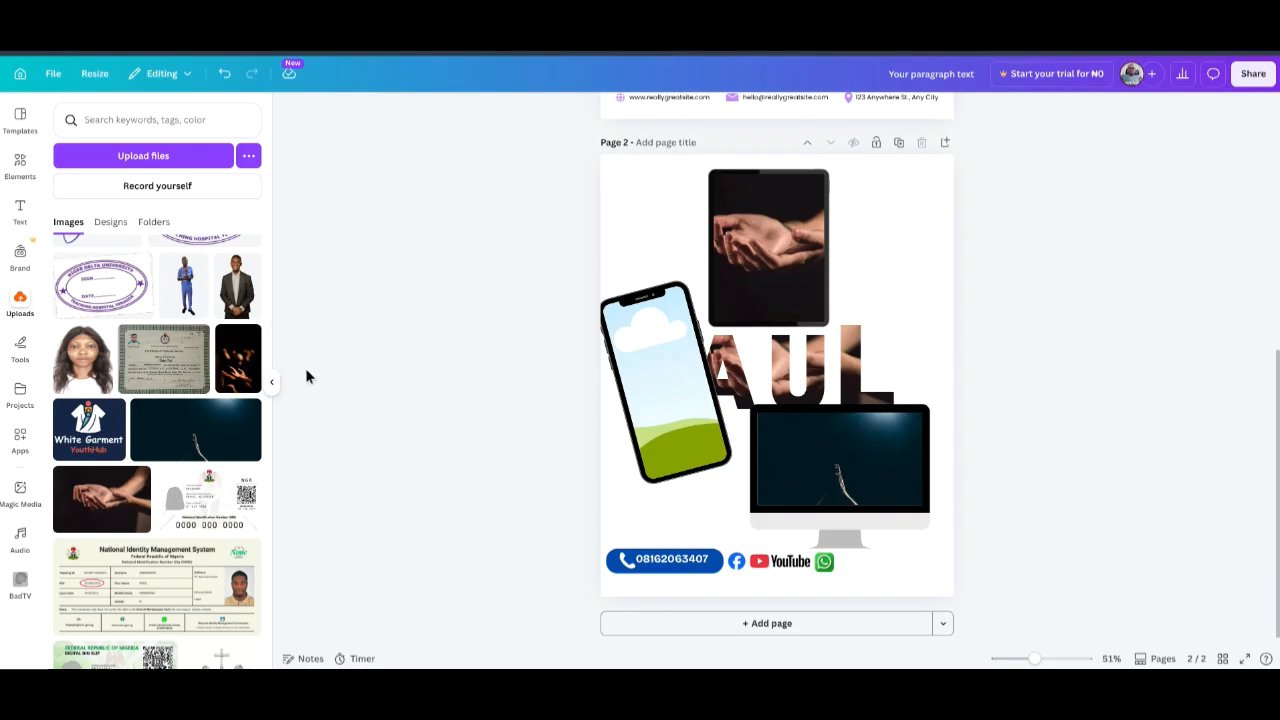
left_click_drag(232, 368, 688, 413)
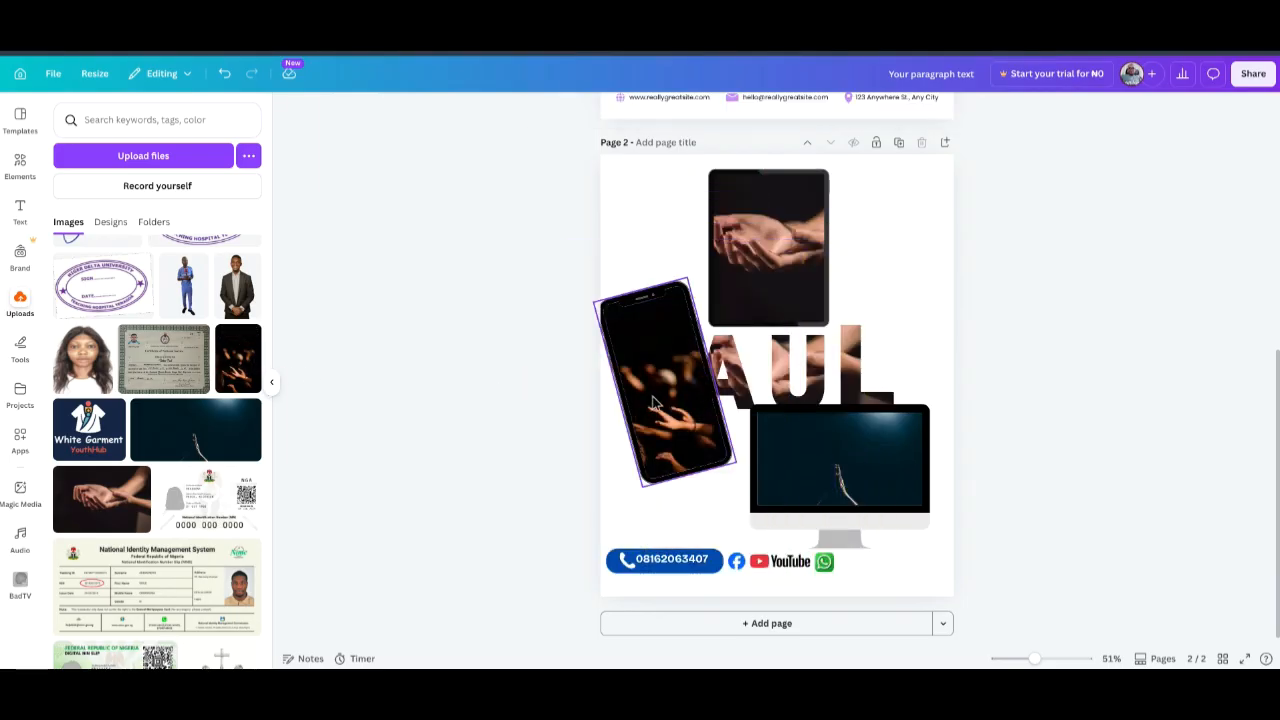
double_click(652, 402)
left_click(1042, 340)
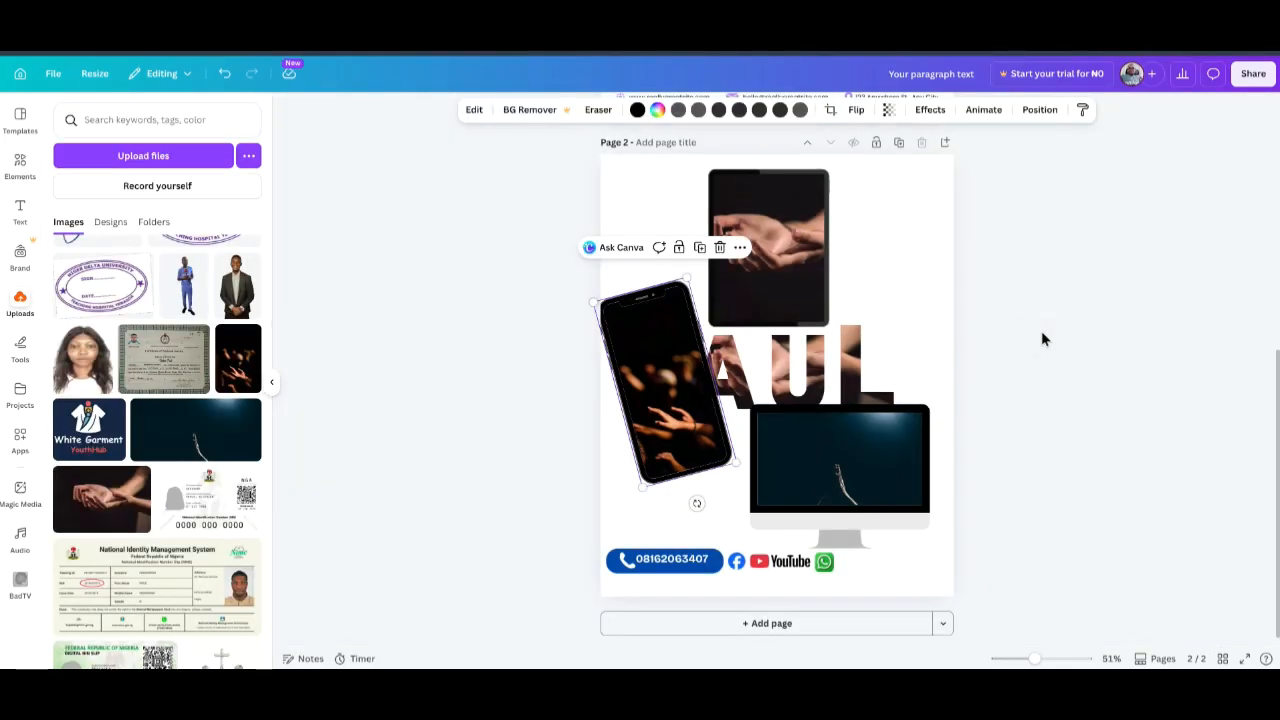
left_click(1042, 340)
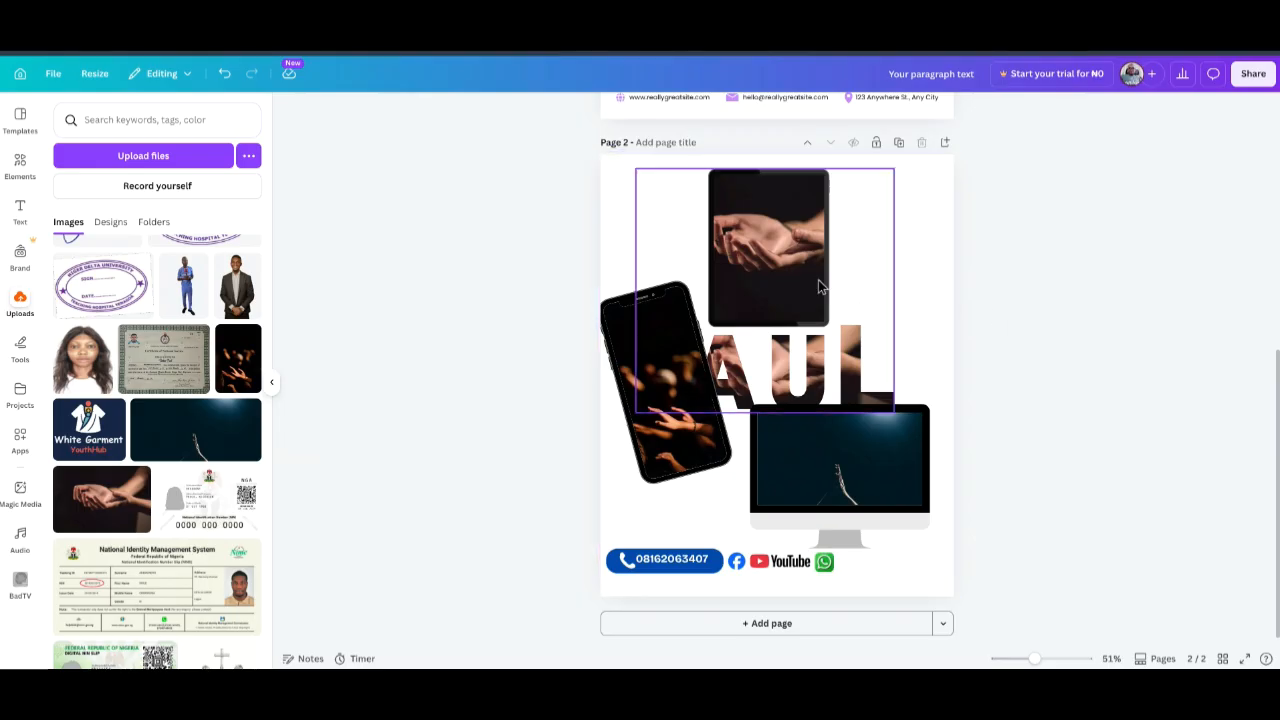
Shift the tablet-and-PAUL group slightly right and ungroup it.
mouse_move(775, 247)
left_mouse_down()
mouse_move(847, 247)
mouse_move(800, 247)
left_mouse_up()
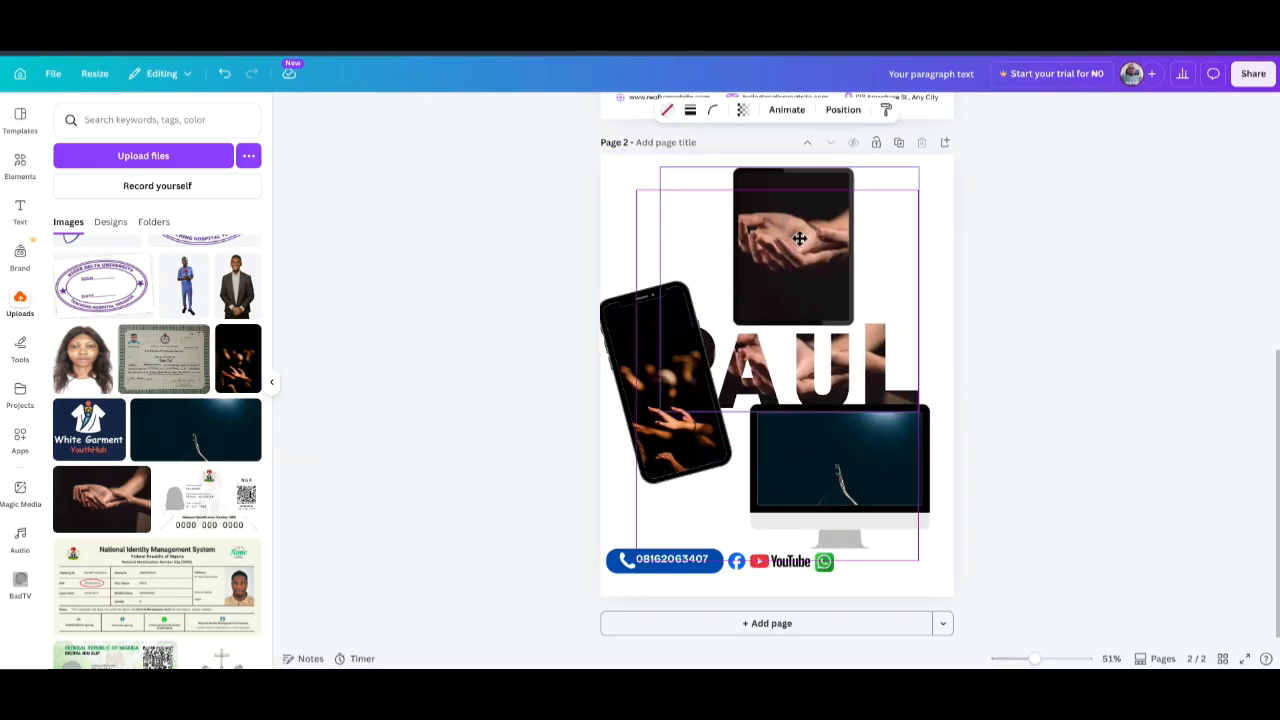
left_click(738, 140)
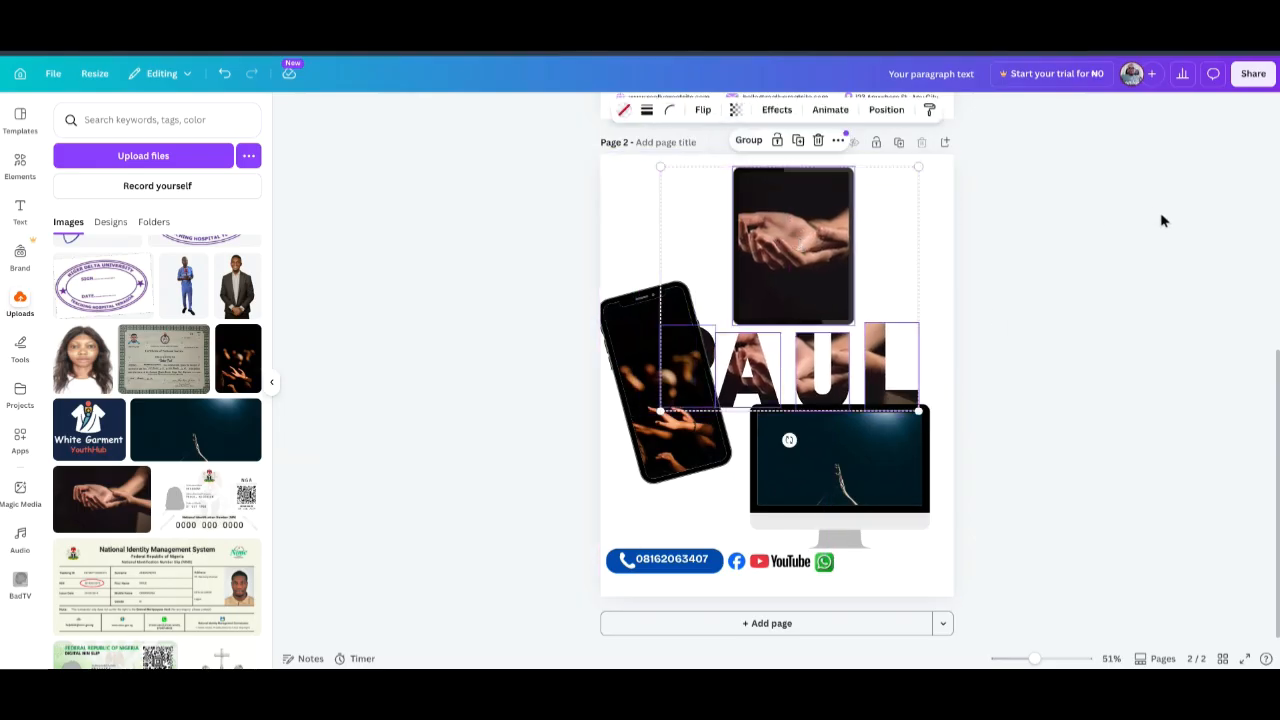
left_click(1160, 213)
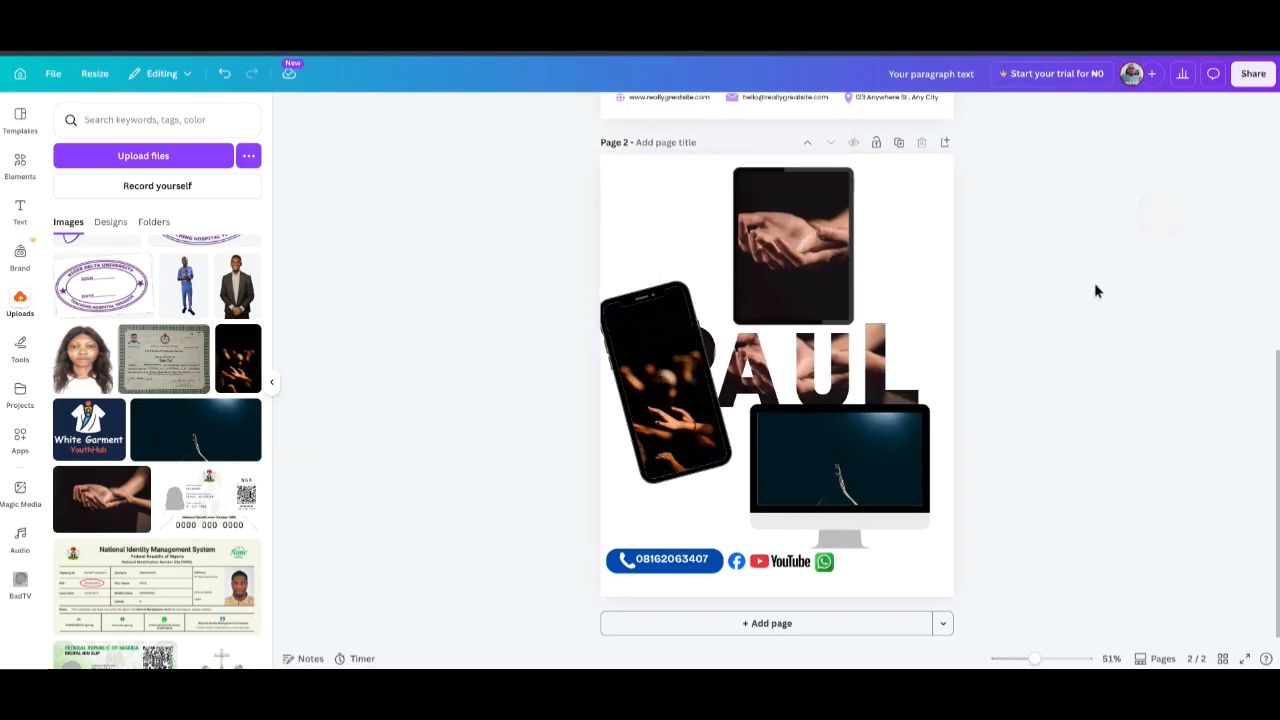
Try deleting the tablet's hands photo, undoing each time so the photo stays.
left_click(785, 250)
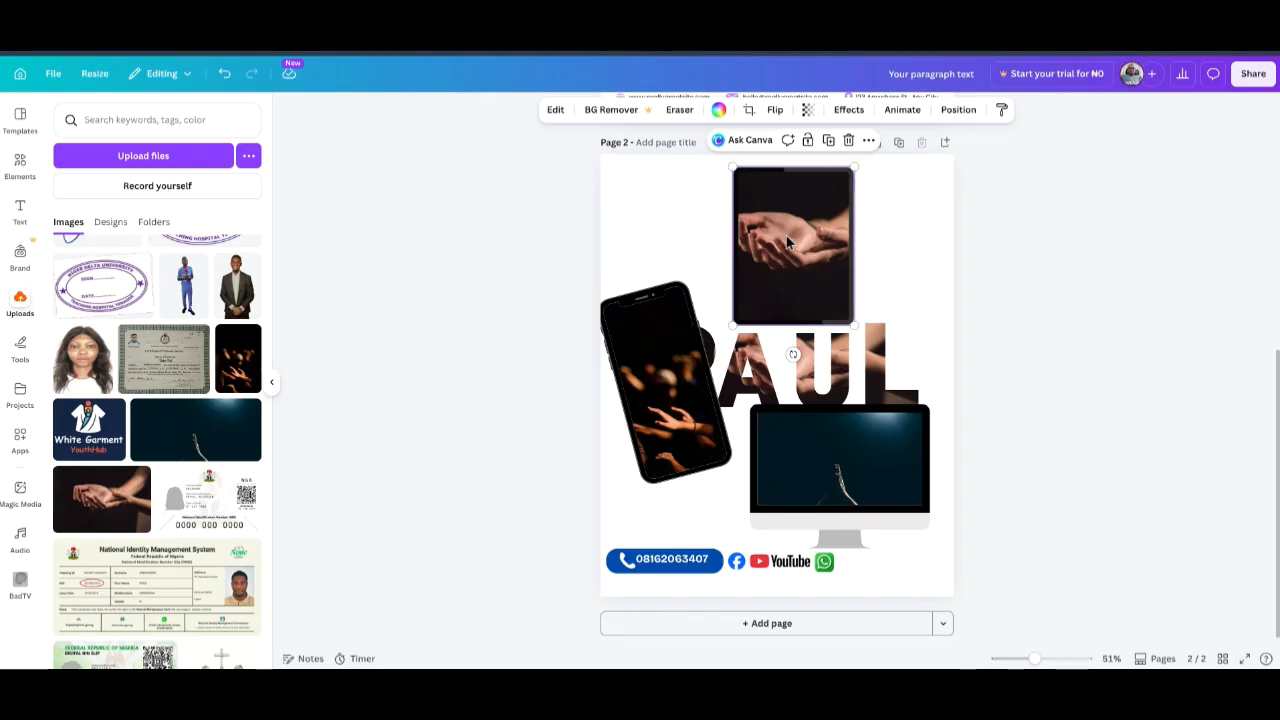
key("Delete")
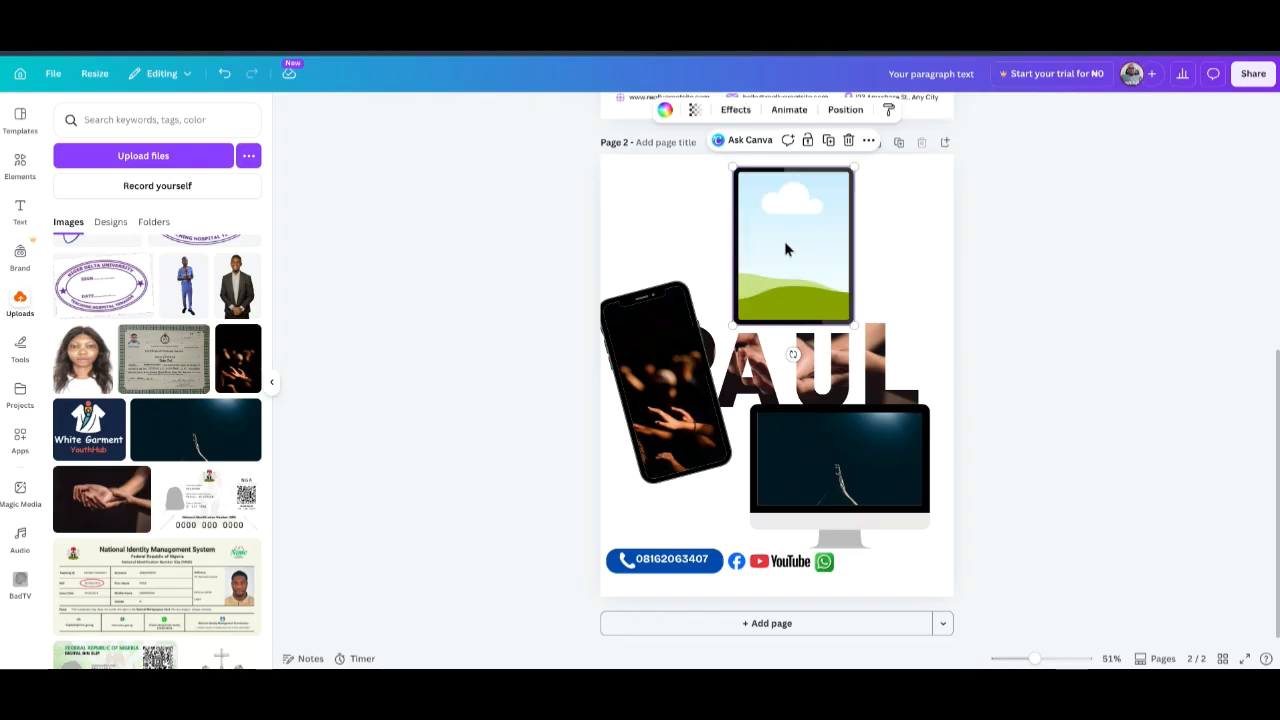
key("ctrl+z")
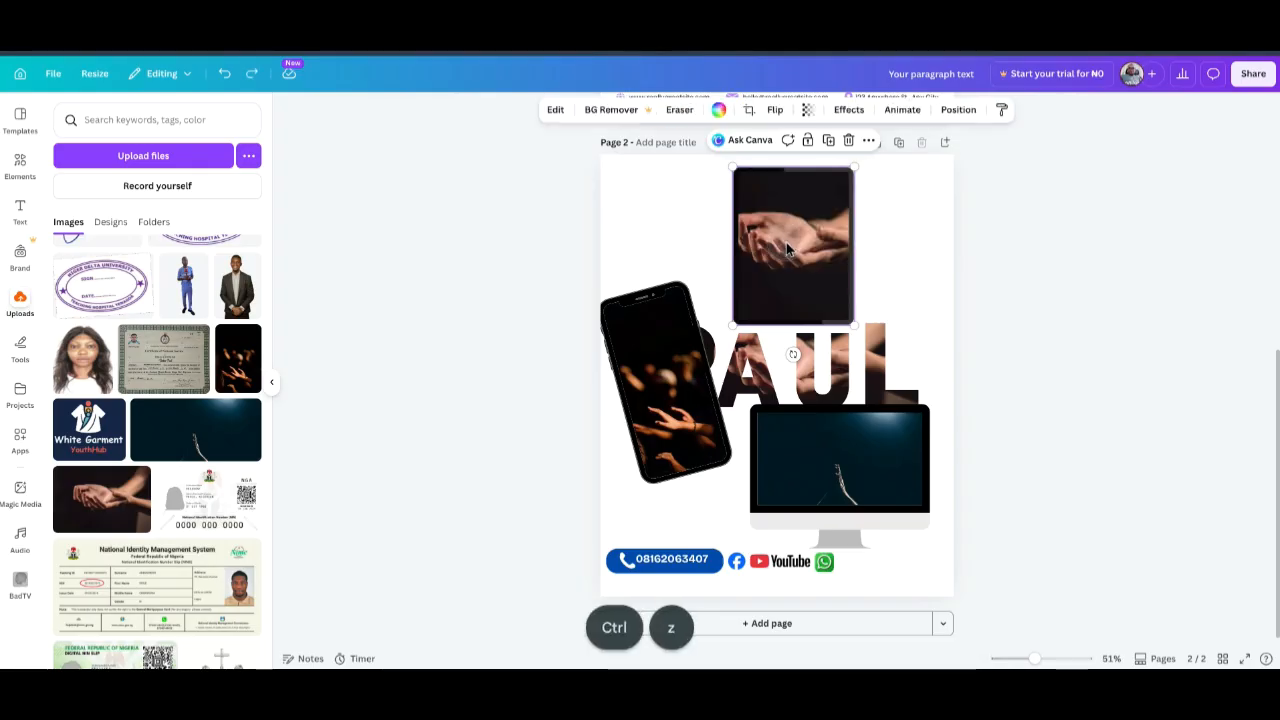
key("Delete")
key("ctrl+z")
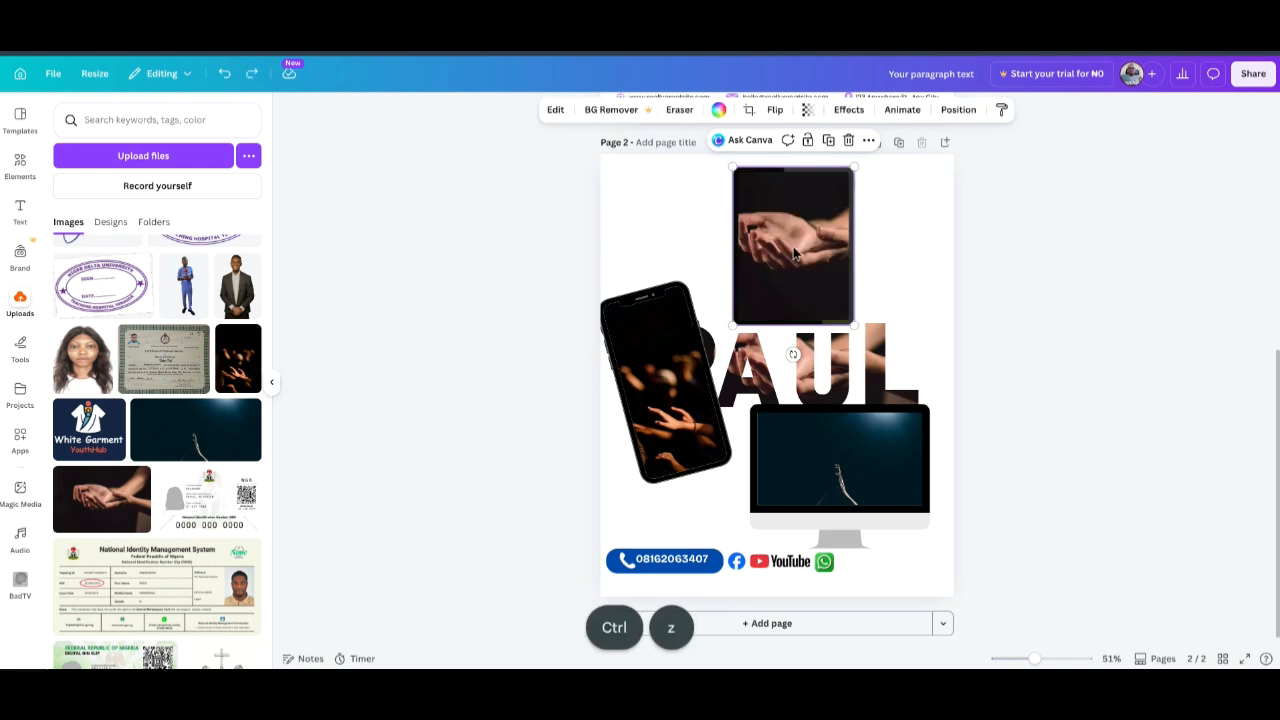
double_click(815, 265)
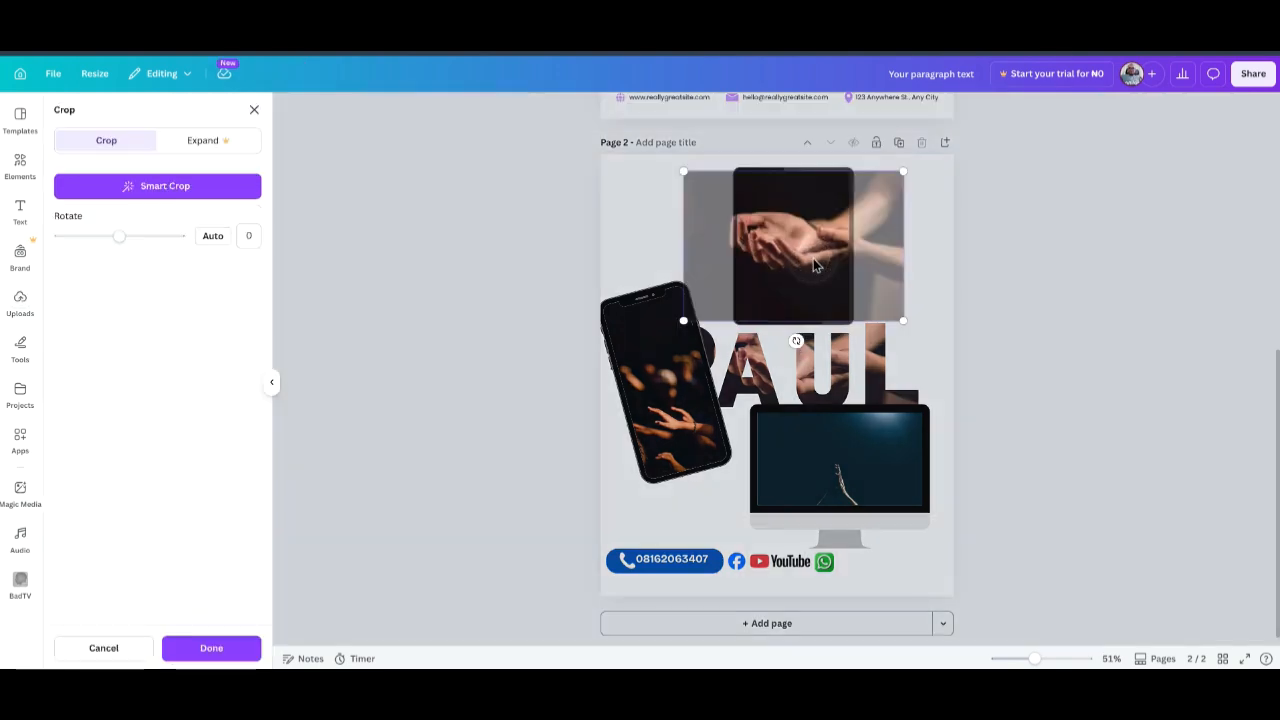
key("Delete")
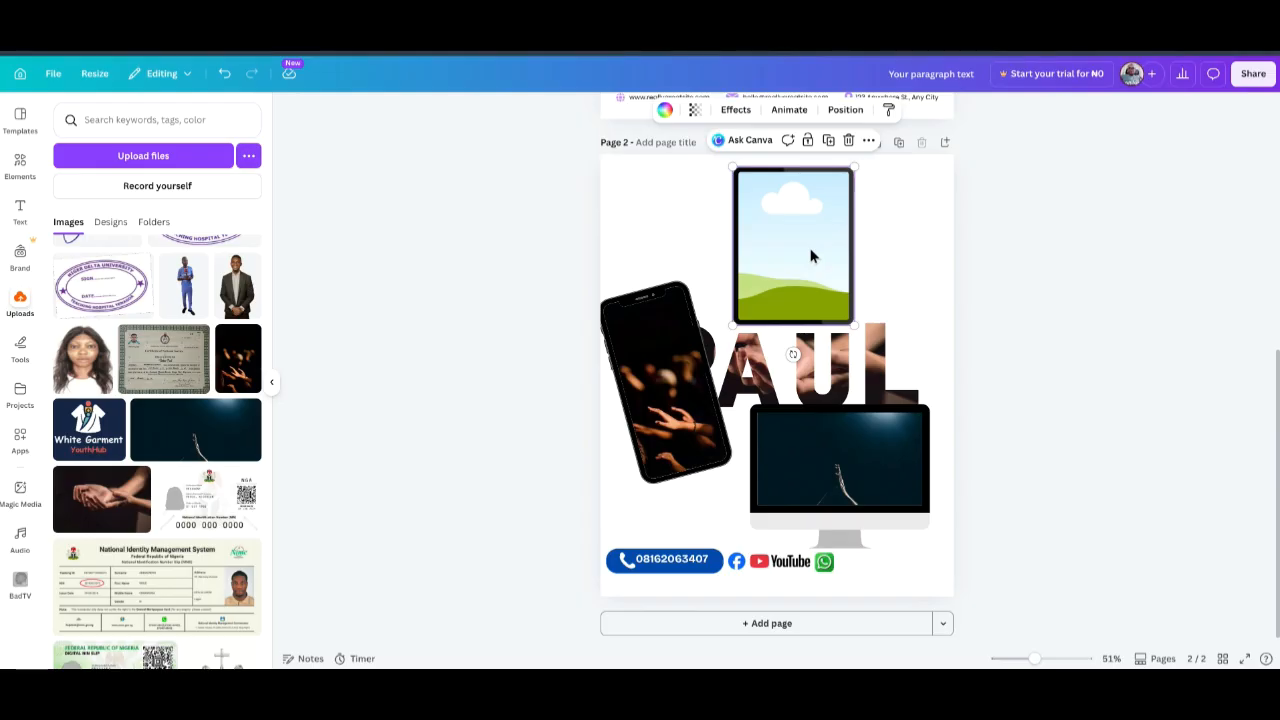
key("ctrl+z")
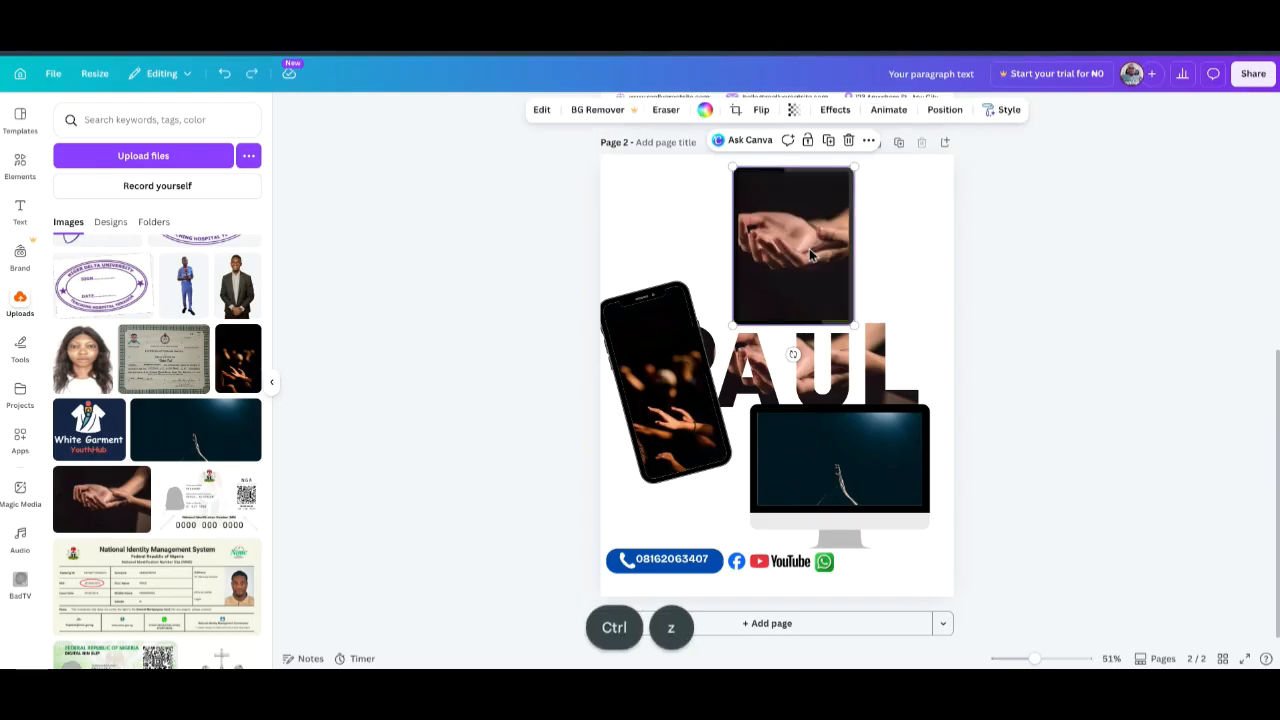
left_click(1040, 475)
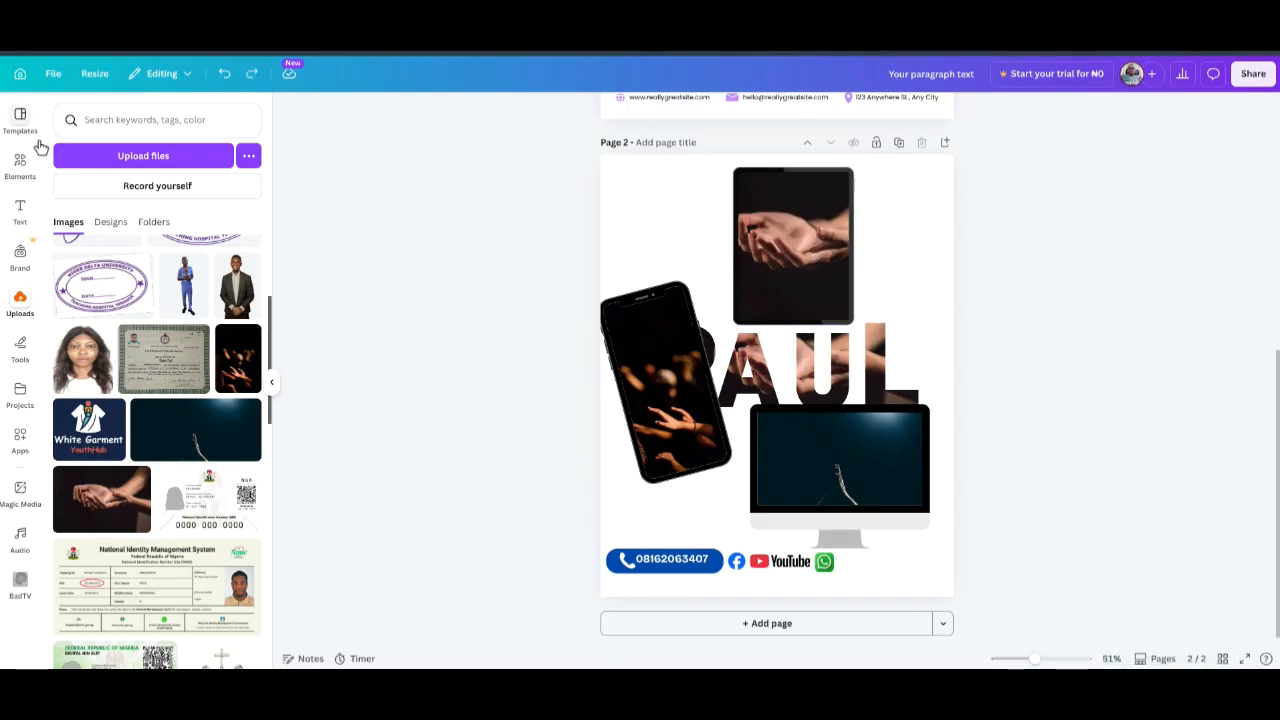
Add a blank Page 3 and place an empty square frame from Elements > Frames near its upper middle.
left_click(19, 166)
scroll(152, 573, "down", 5)
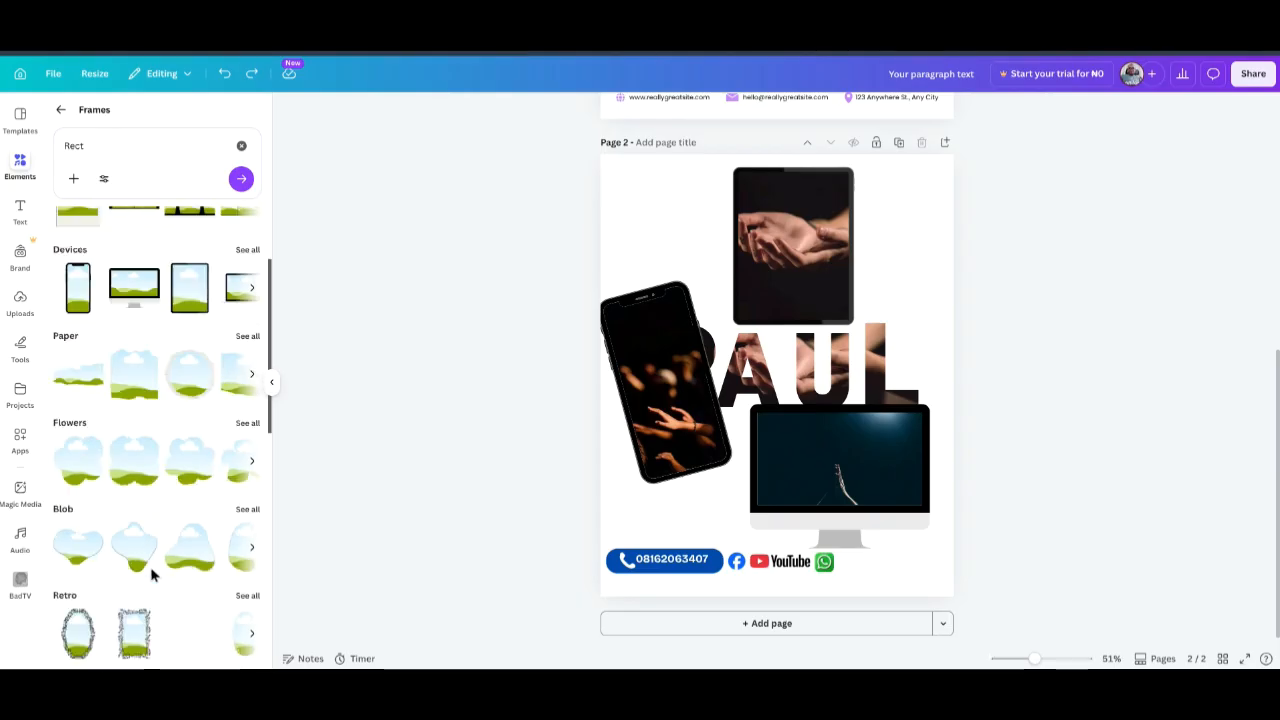
scroll(151, 571, "down", 1)
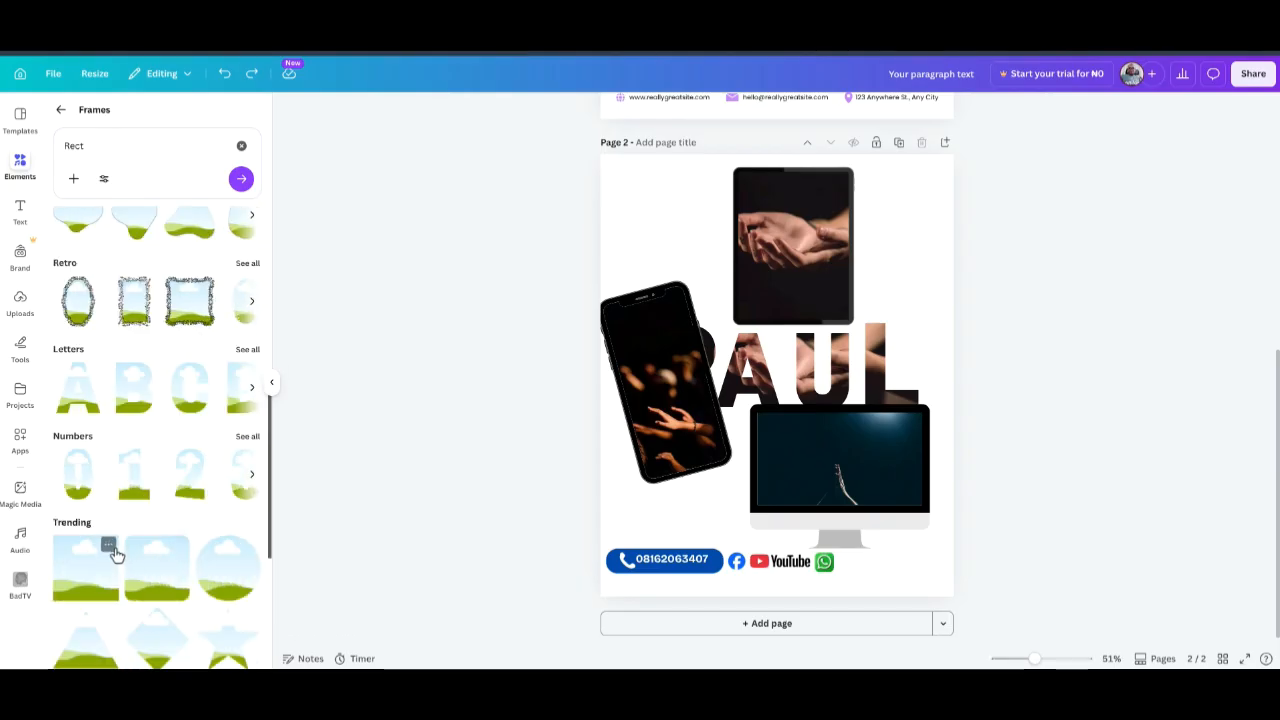
scroll(115, 551, "down", 2)
scroll(115, 555, "down", 5)
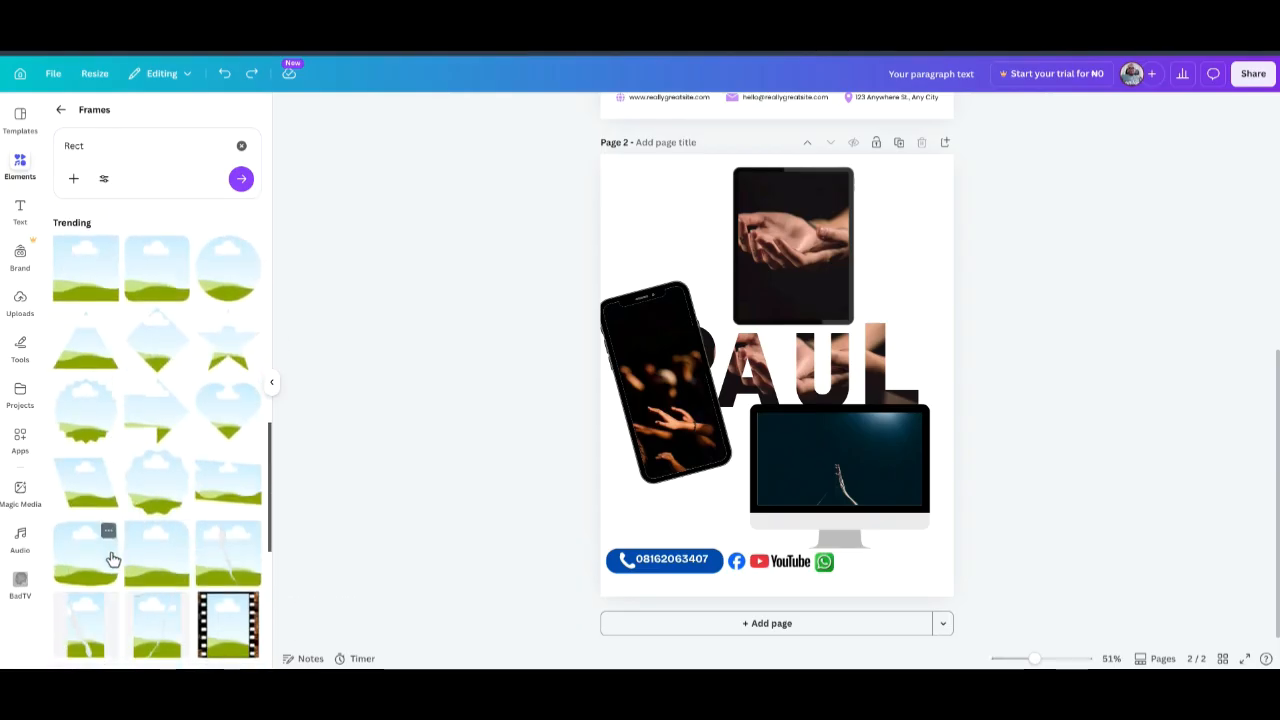
scroll(111, 557, "up", 4)
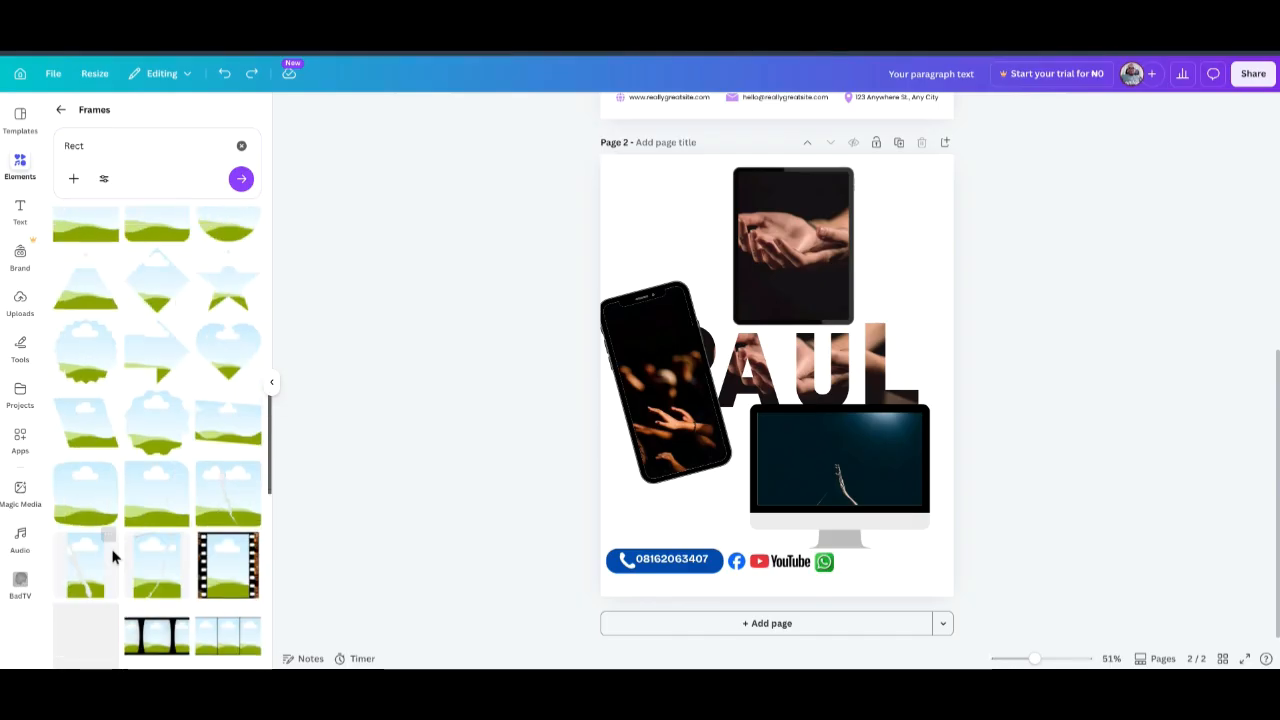
left_click(768, 627)
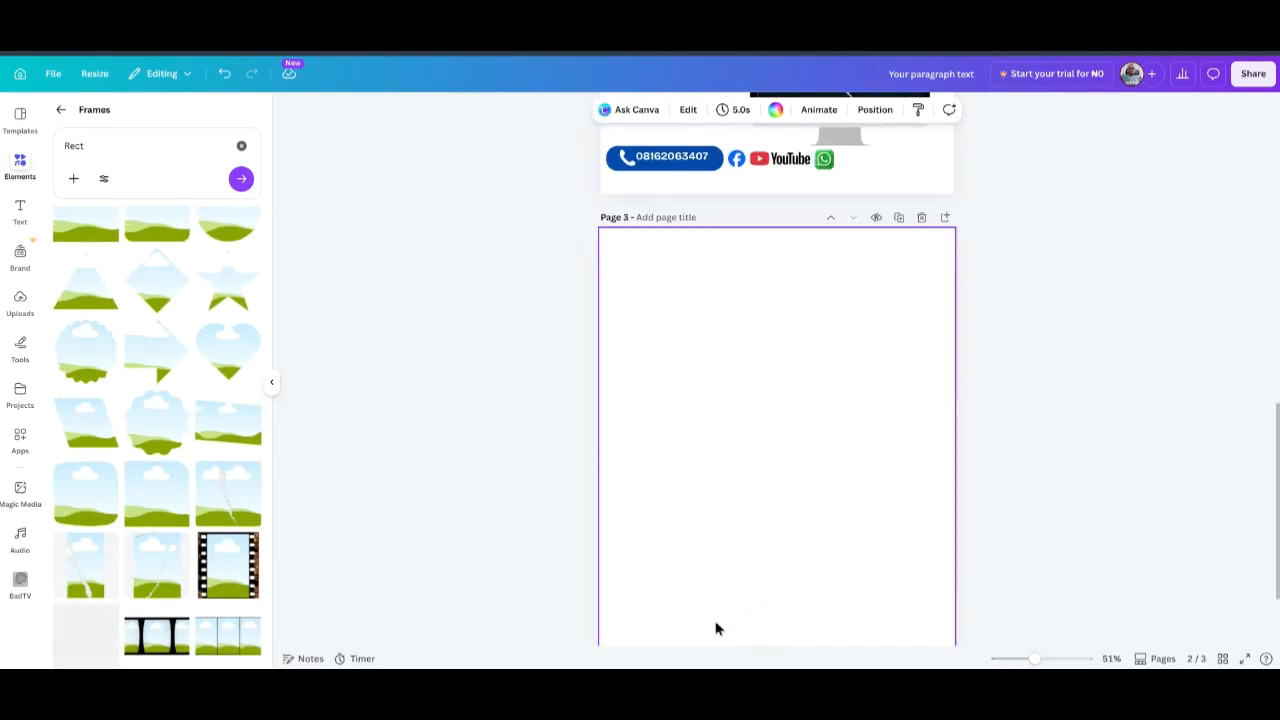
left_click(220, 500)
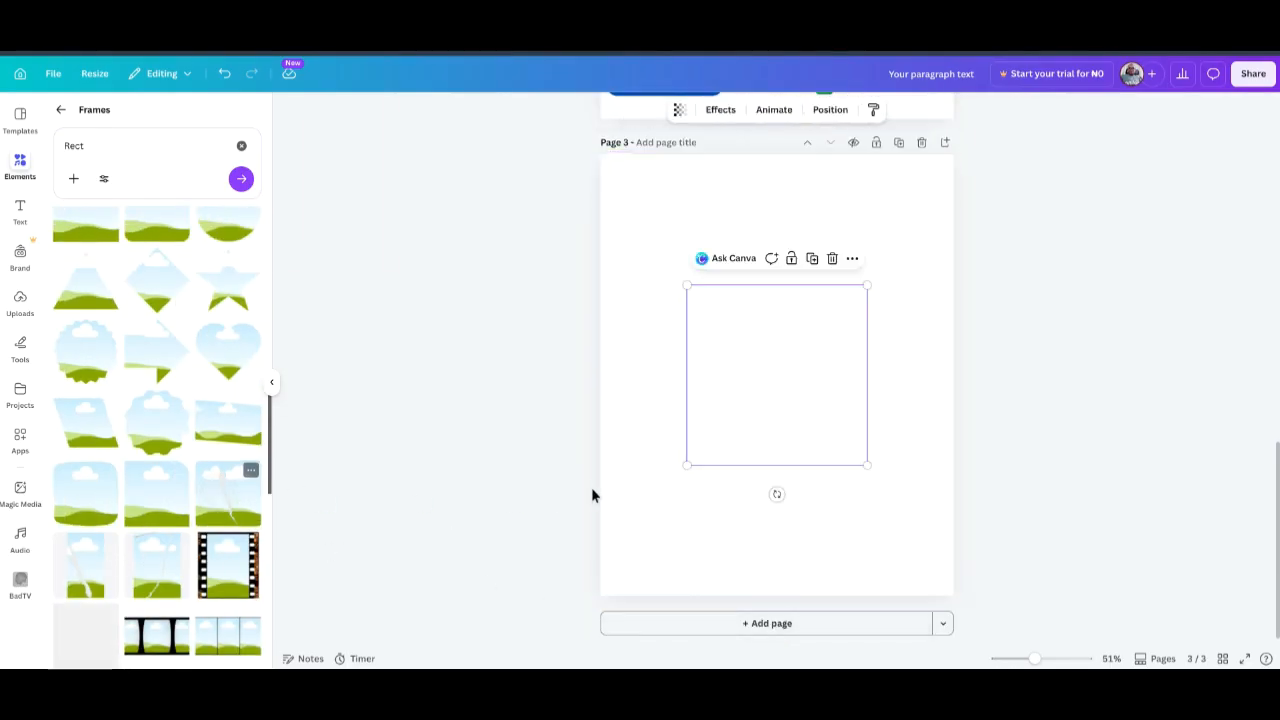